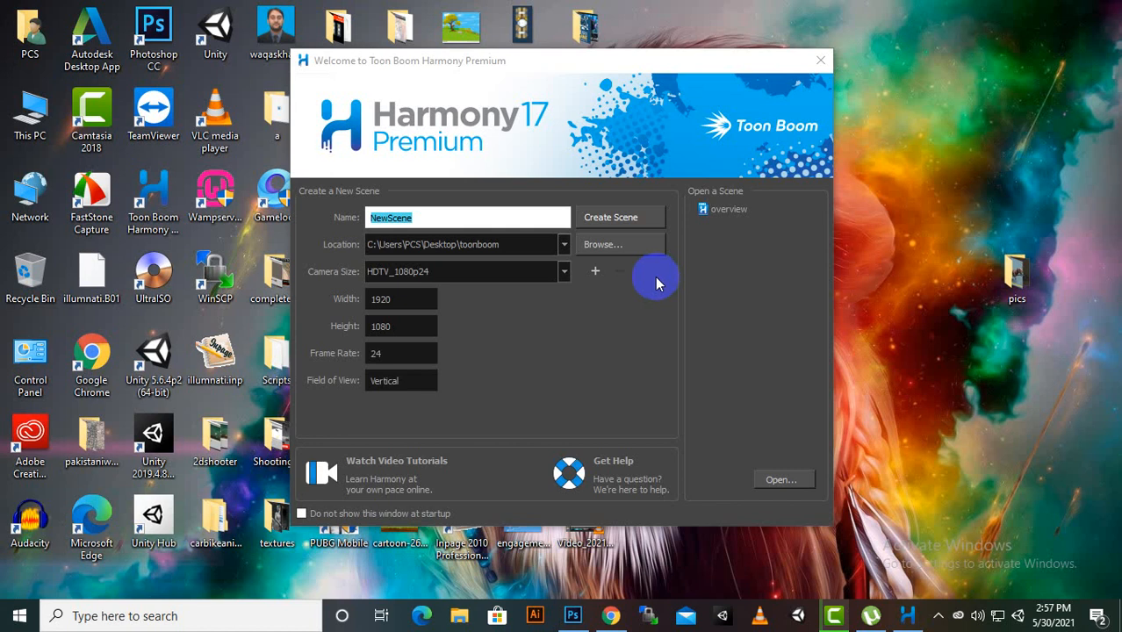
Step: Create a new scene named FinalProject and switch the workspace layout to Default
left_click(463, 222)
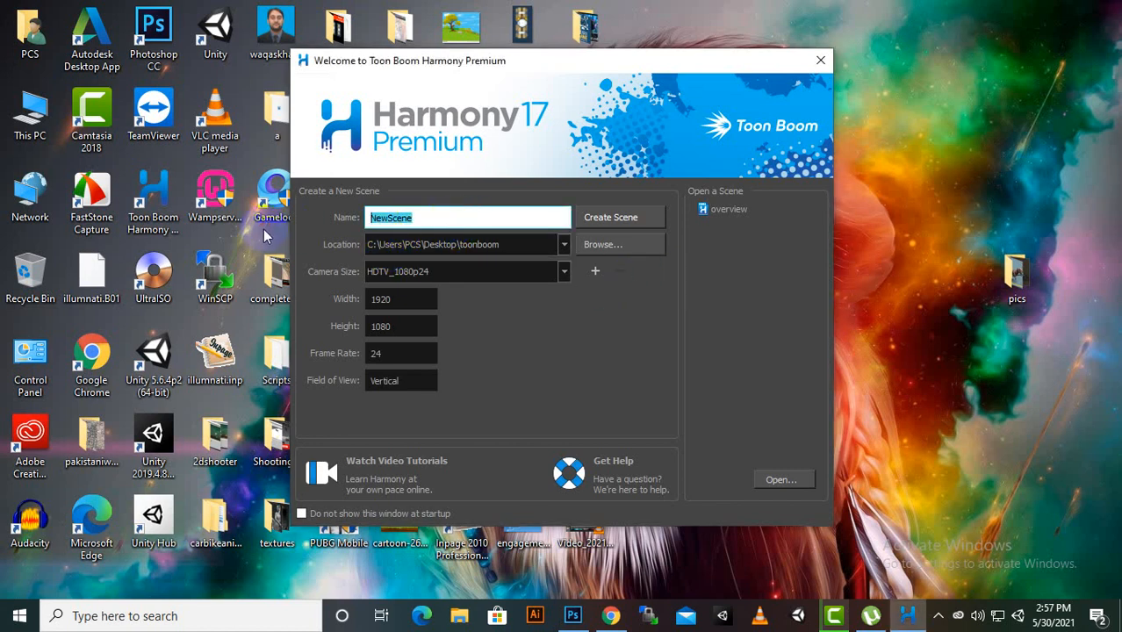
type("FinalProject")
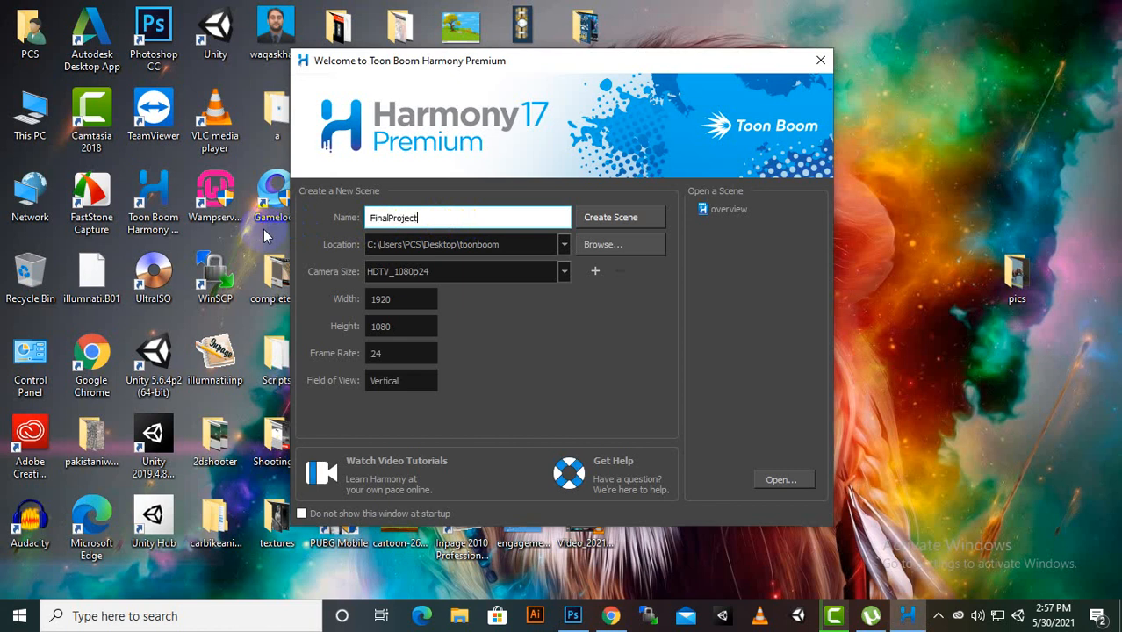
left_click(594, 209)
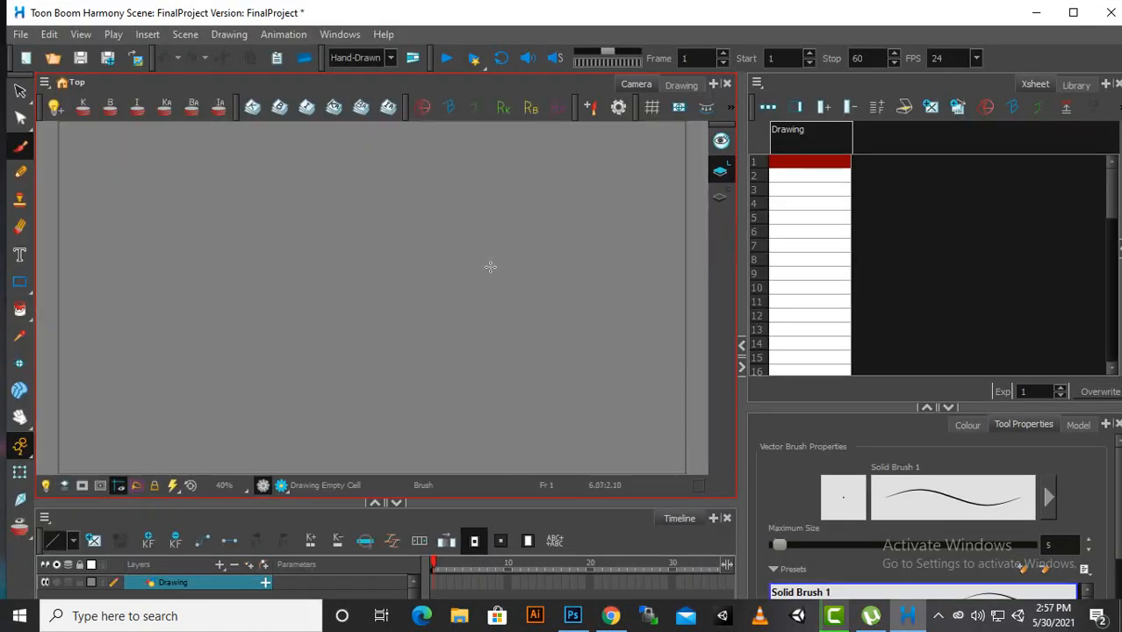
left_click(364, 60)
left_click(363, 76)
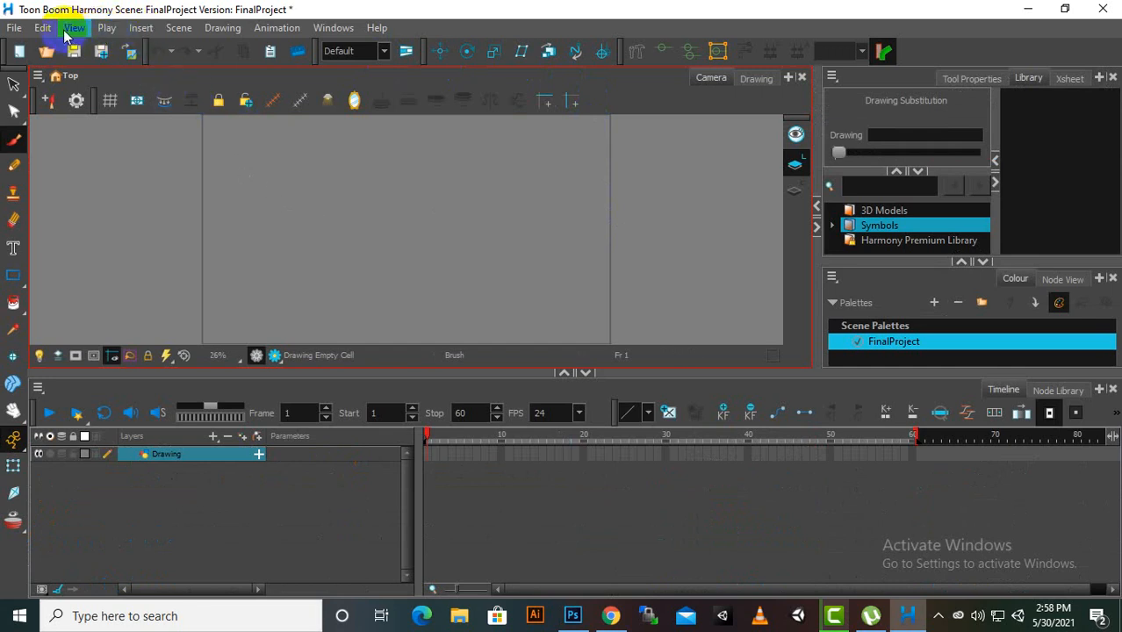
left_click(14, 27)
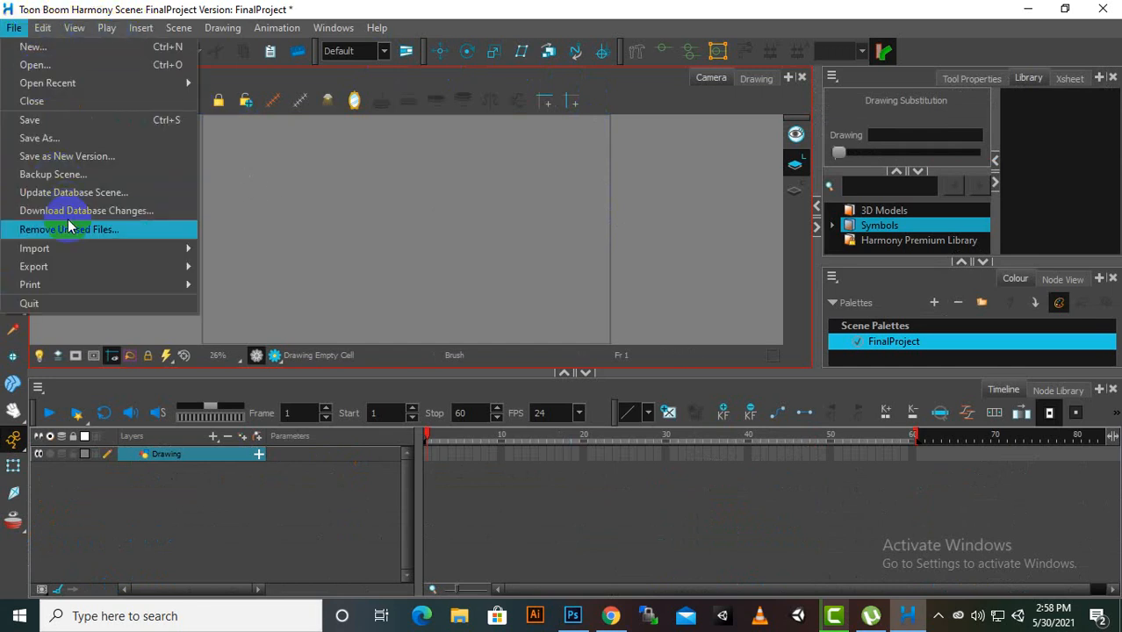
mouse_move(79, 250)
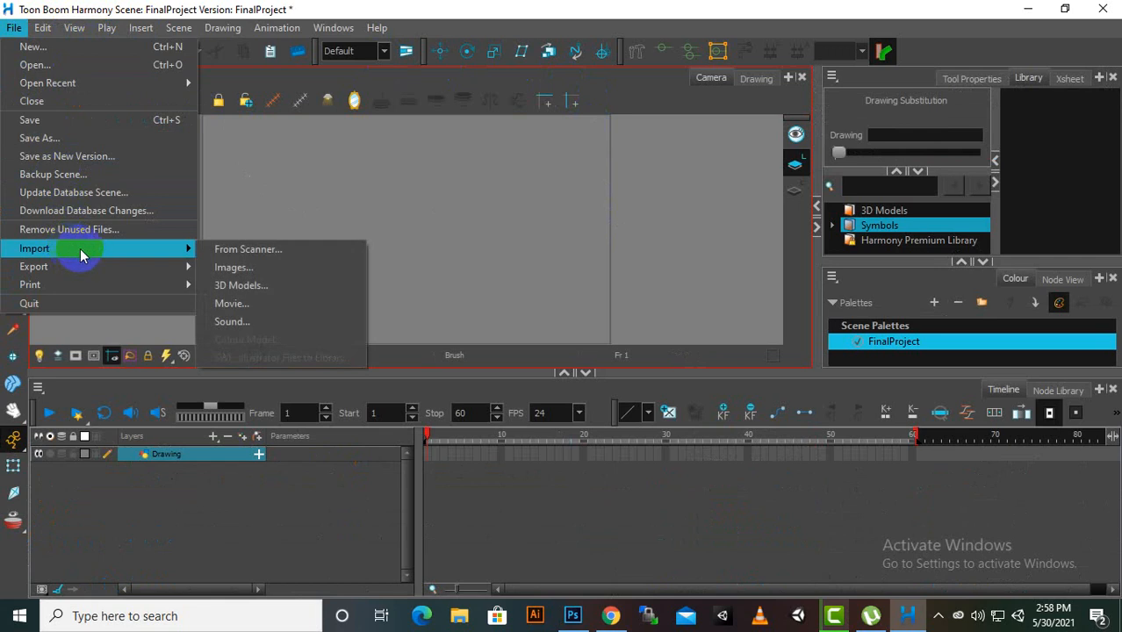
left_click(254, 256)
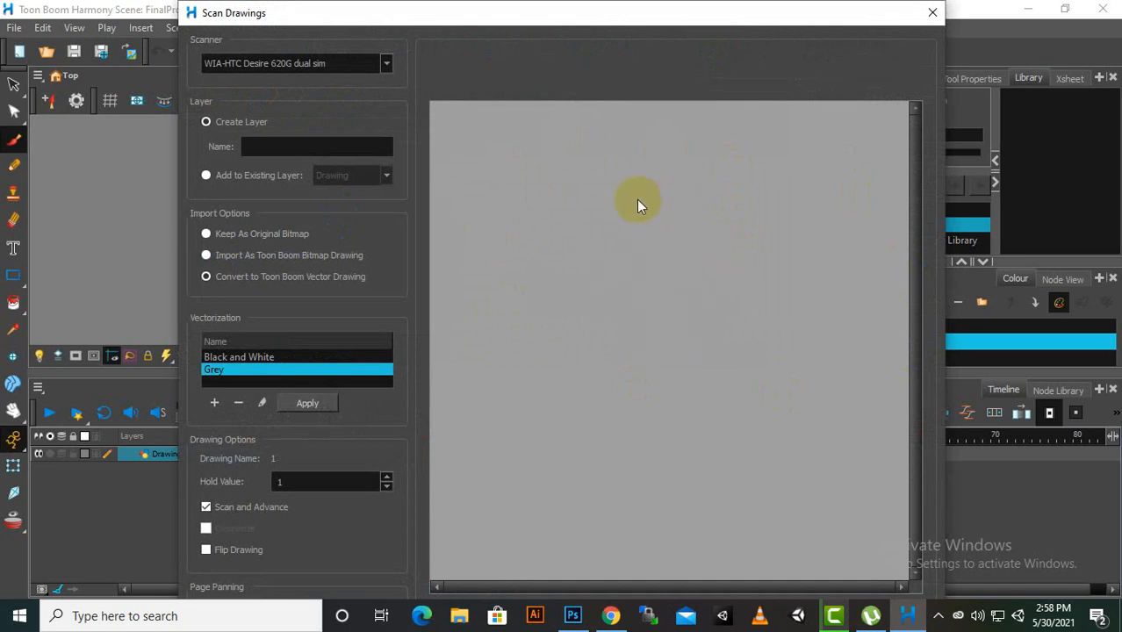
left_click(262, 403)
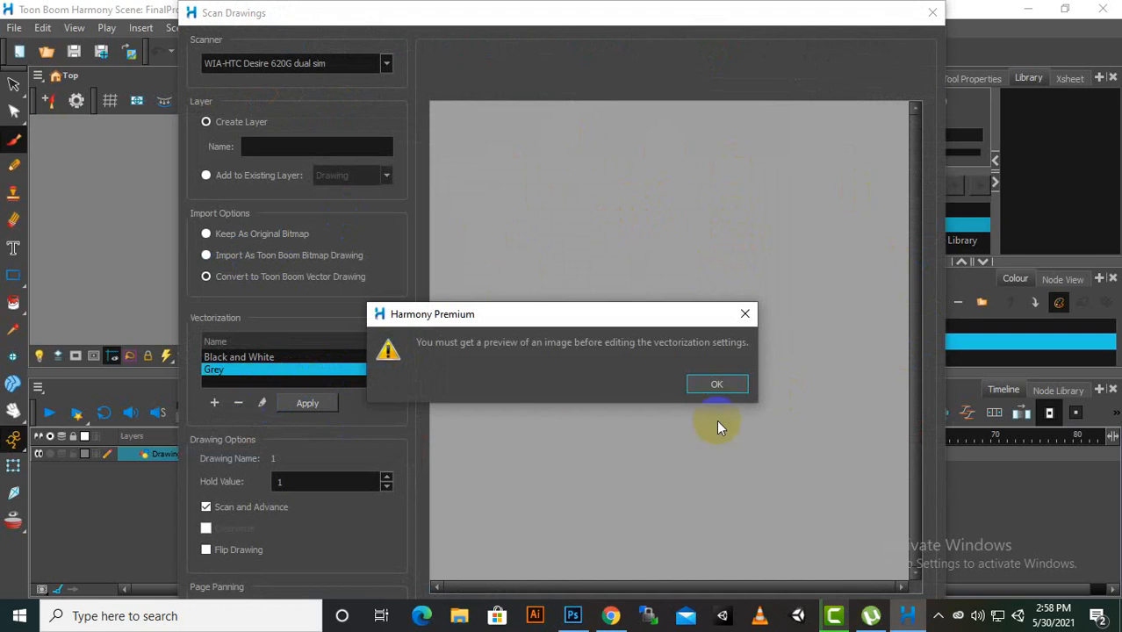
left_click(716, 387)
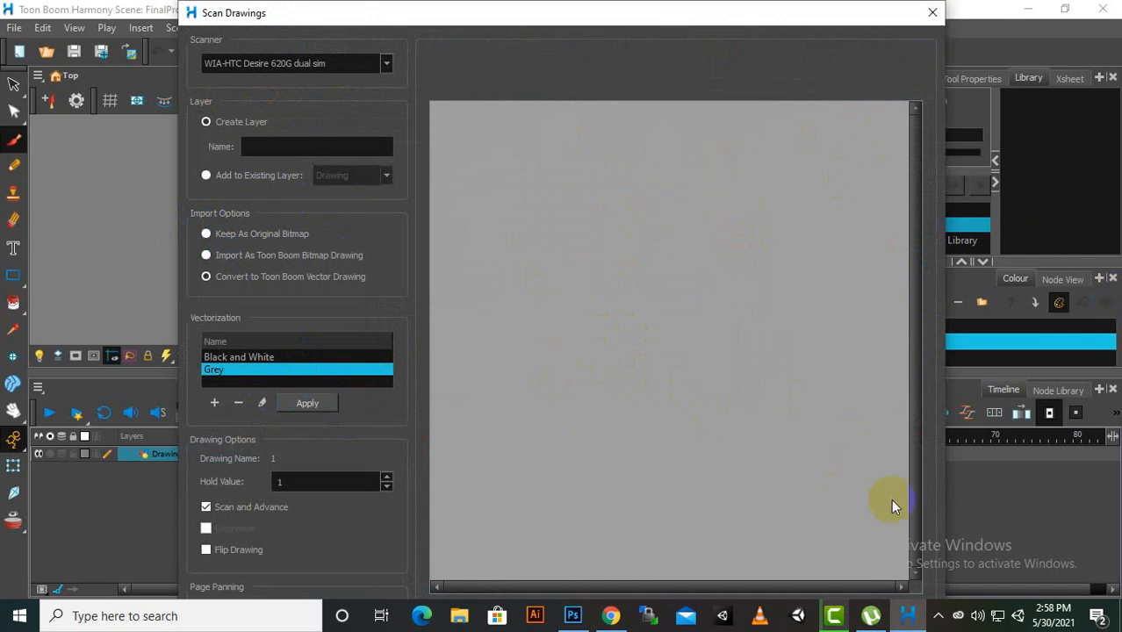
left_click(931, 14)
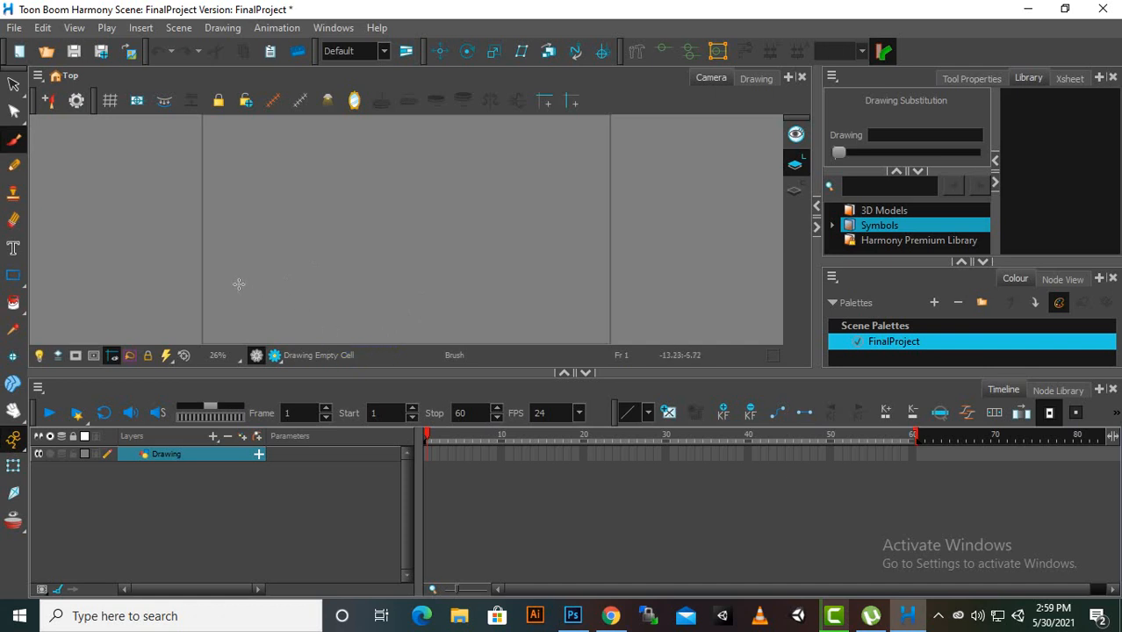
Step: Start an image import and set its import option to Keep As Original Bitmap
scroll(238, 283, "down", 1)
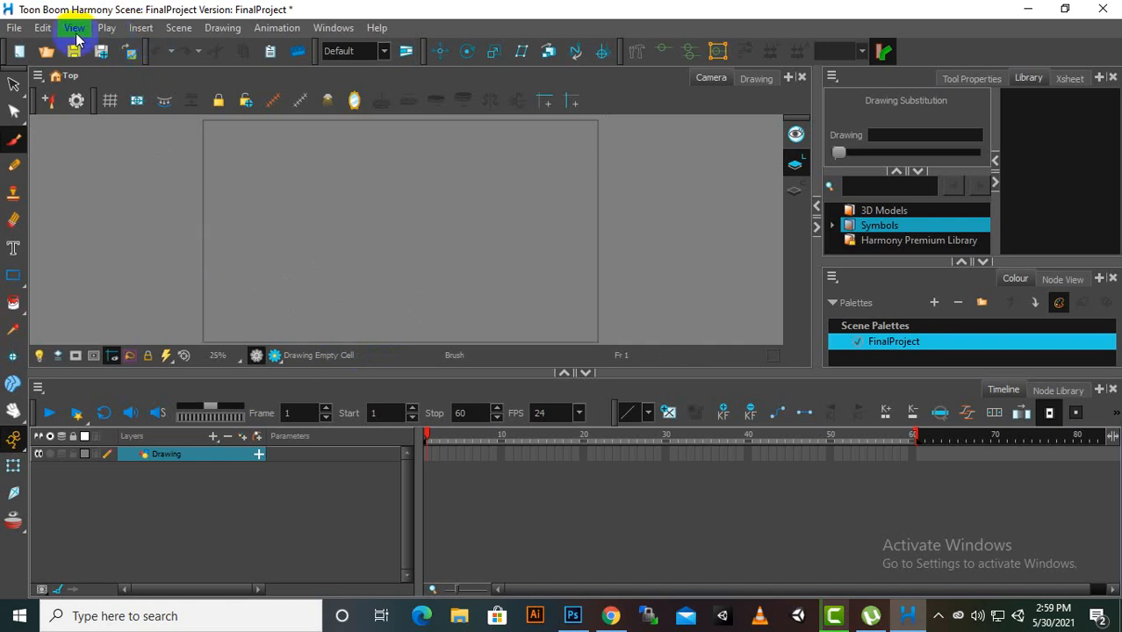
left_click(15, 28)
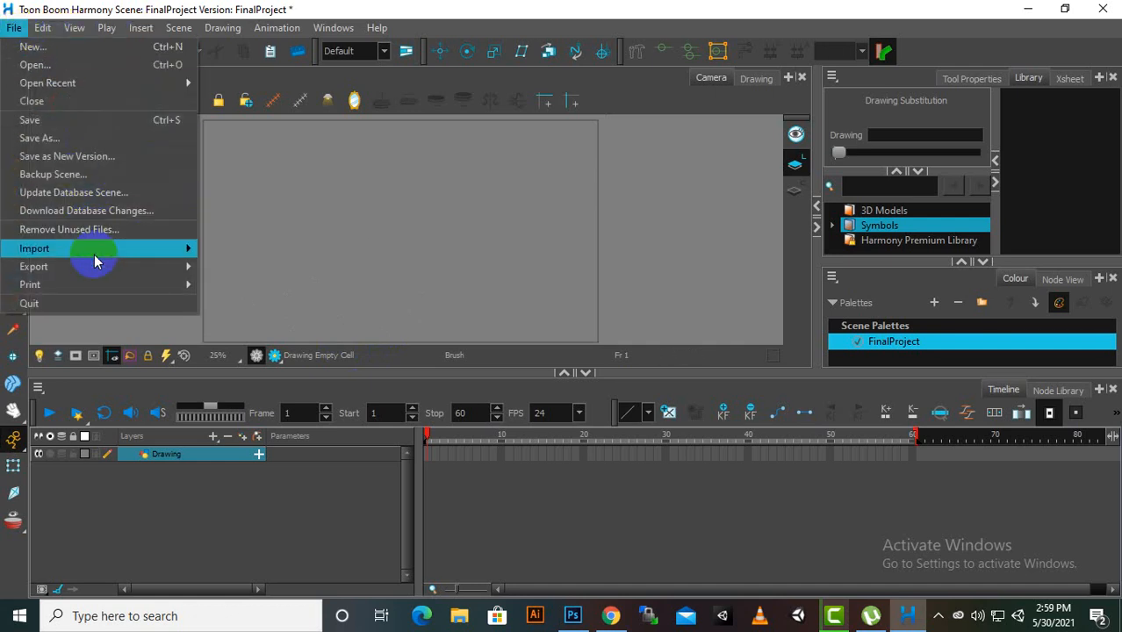
left_click(298, 267)
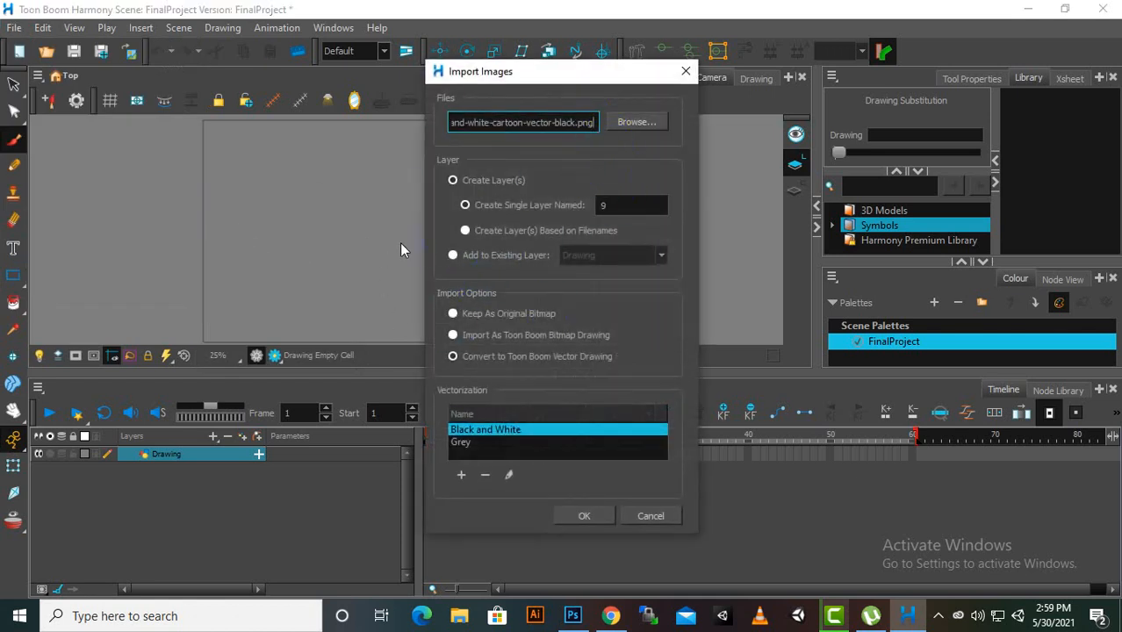
left_click(453, 335)
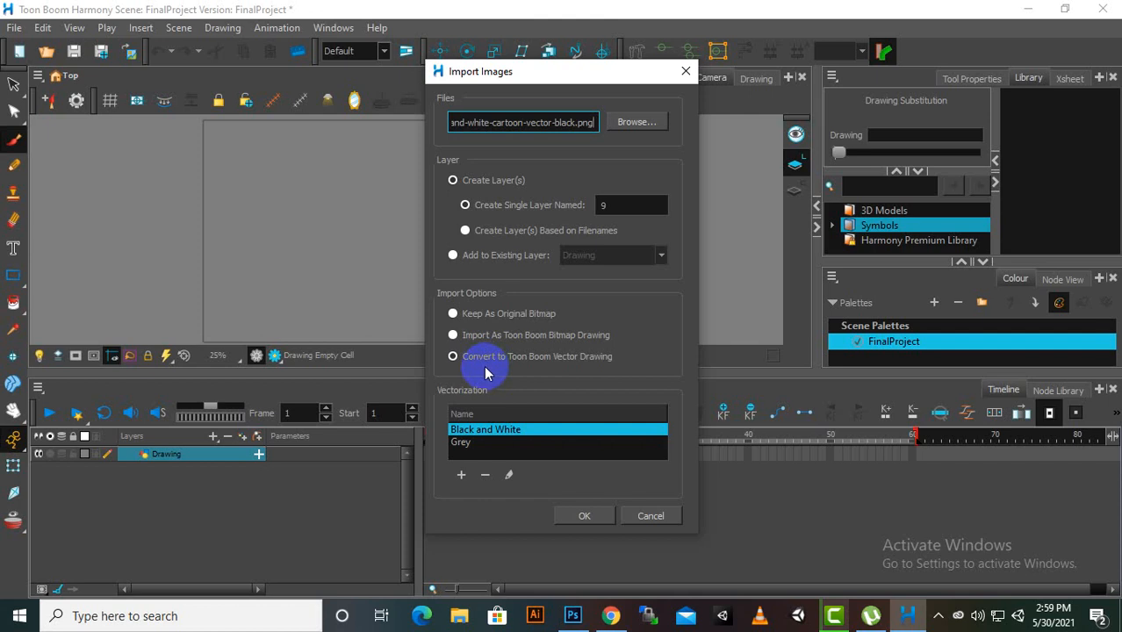
left_click(501, 313)
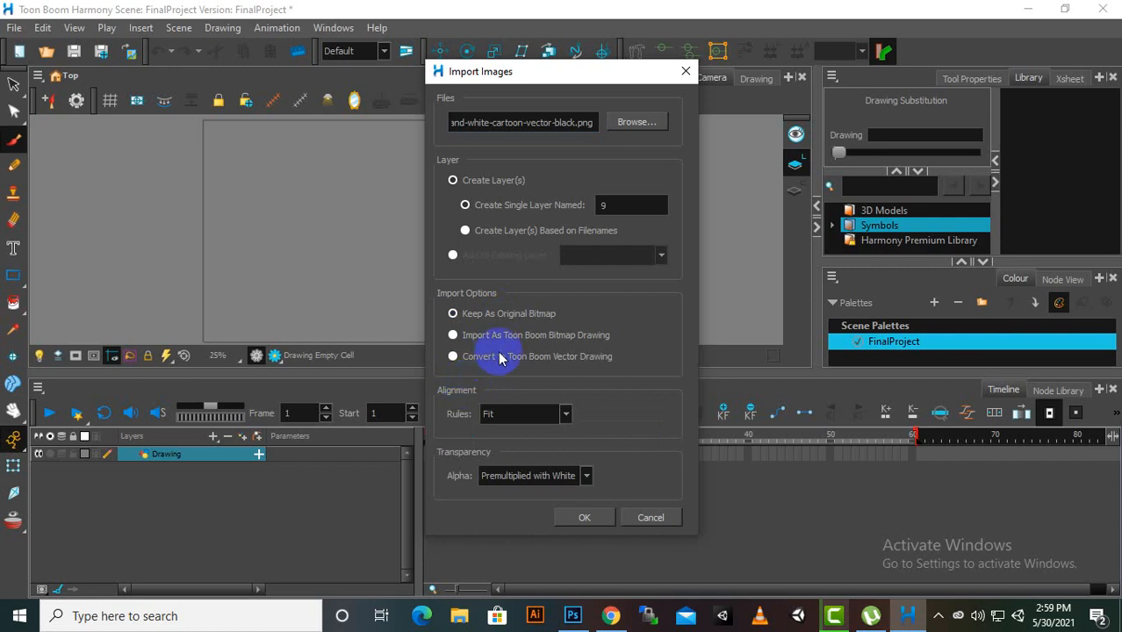
Step: Choose 45815372.jpg from the Desktop and import it as a new layer with the Fit alignment rule
left_click(645, 121)
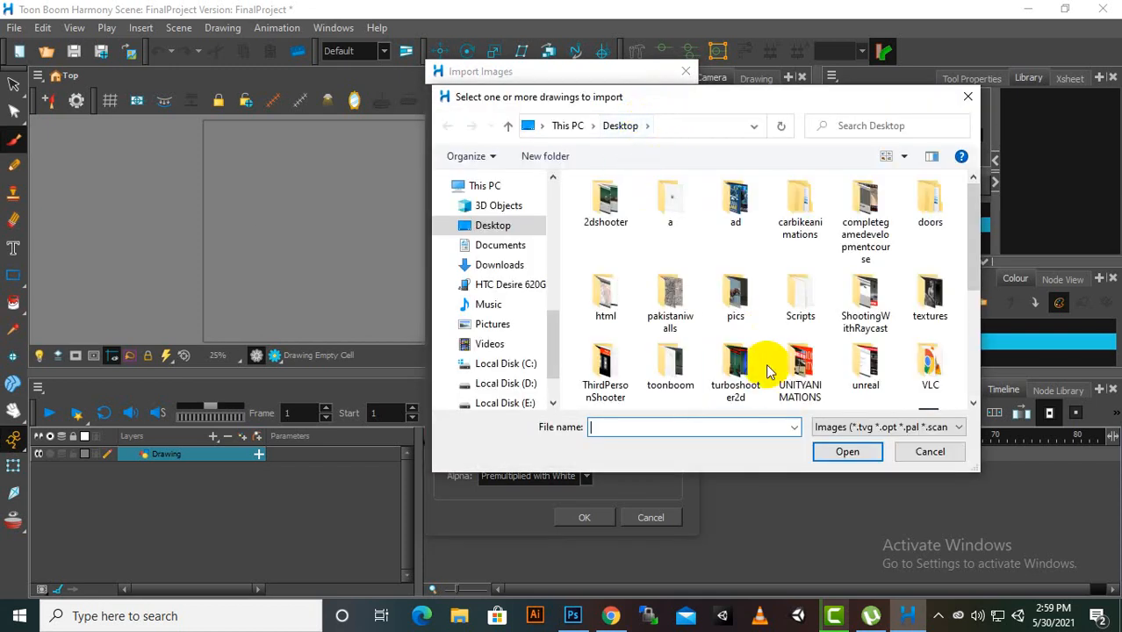
scroll(738, 373, "down", 5)
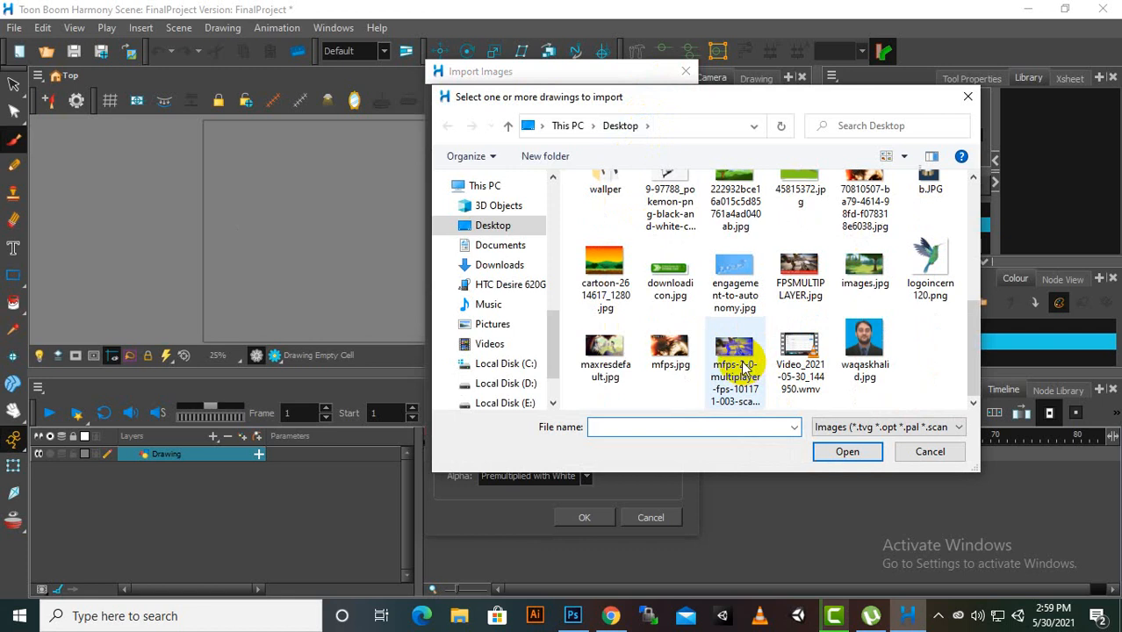
left_click(864, 263)
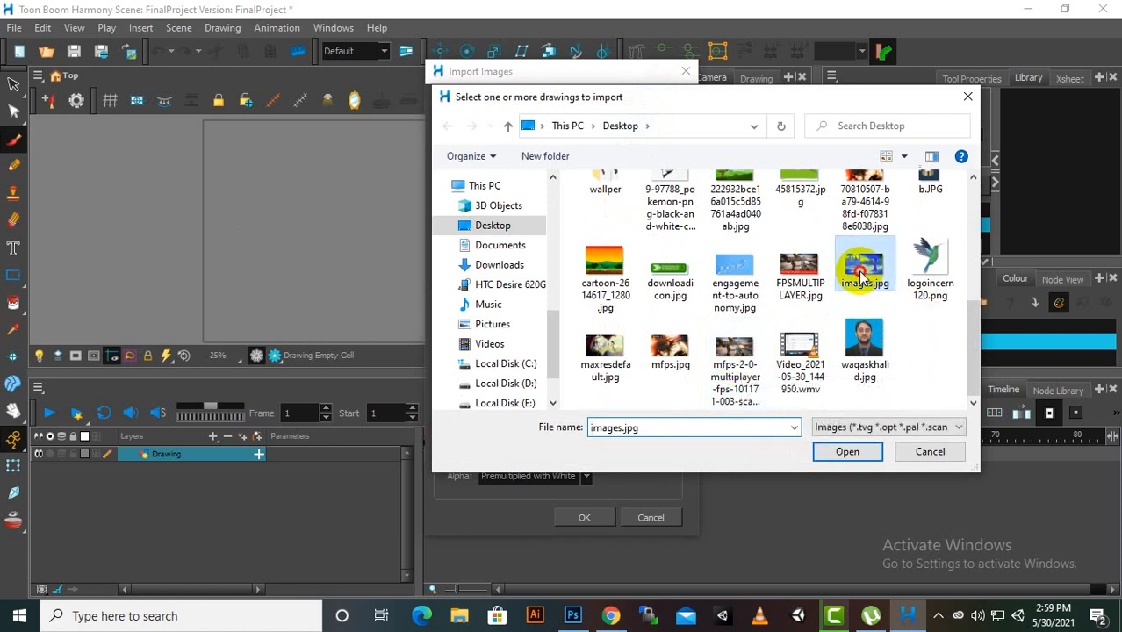
scroll(742, 316, "up", 1)
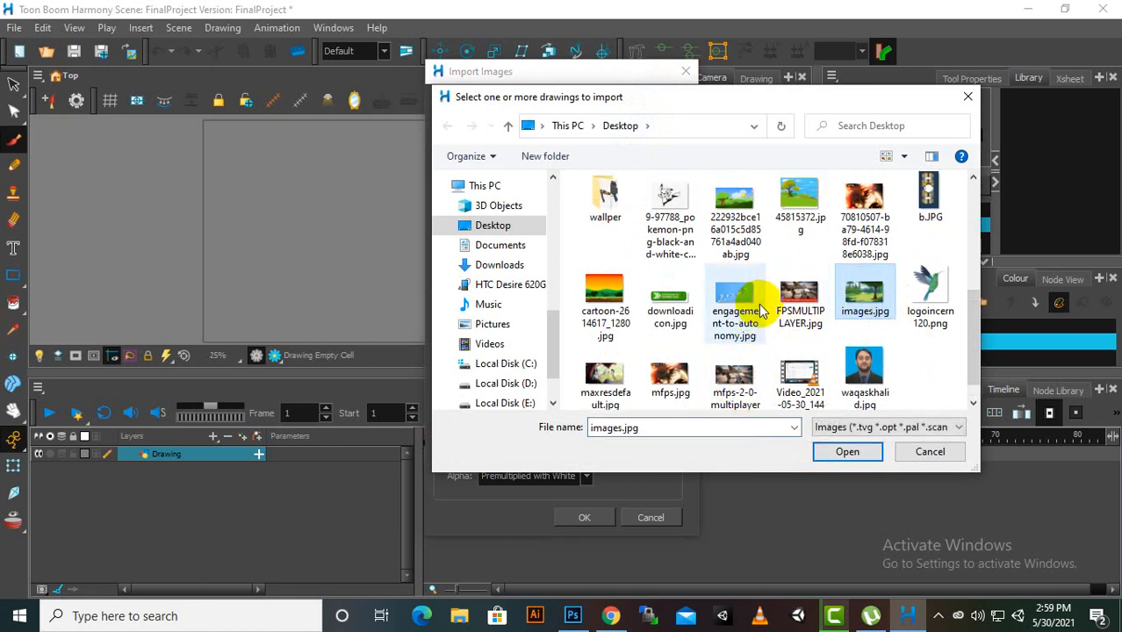
left_click(737, 245)
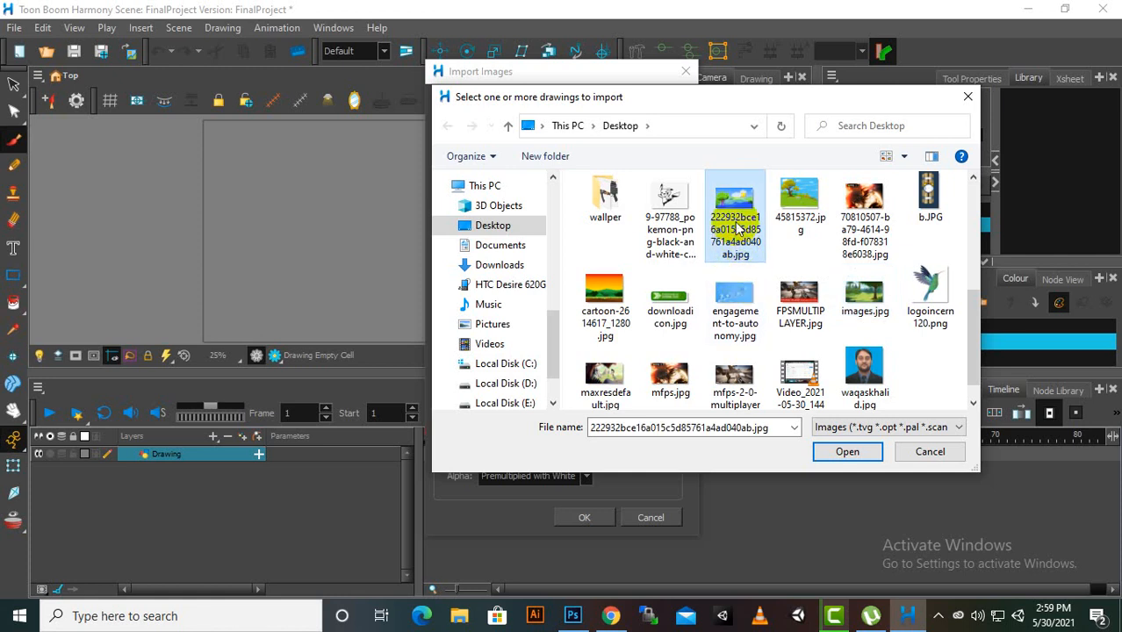
left_click(790, 200)
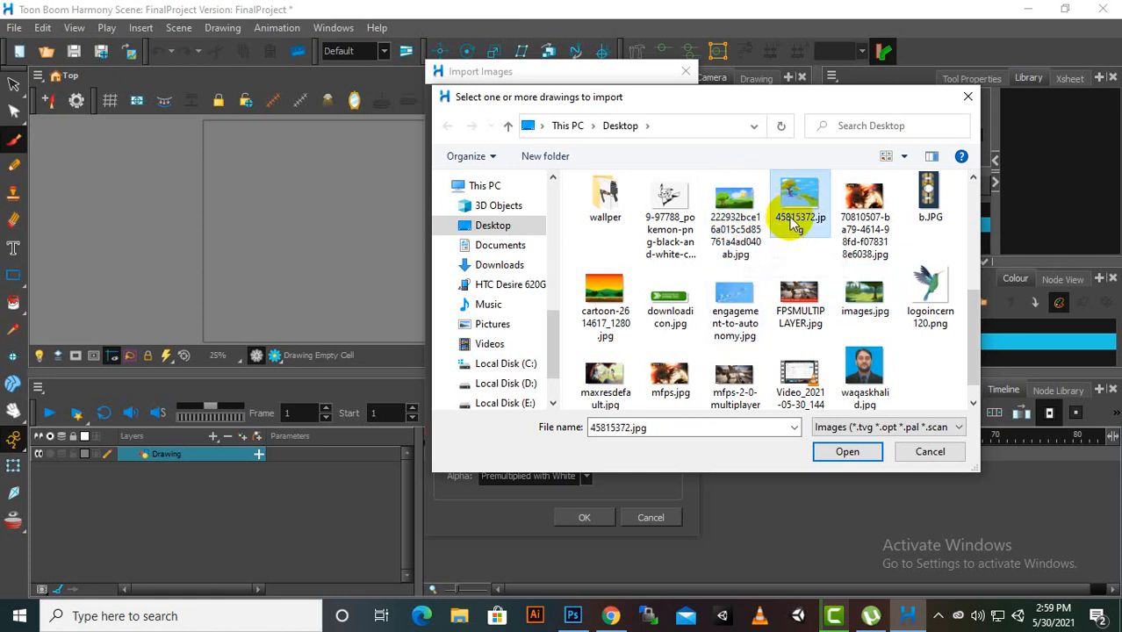
double_click(790, 200)
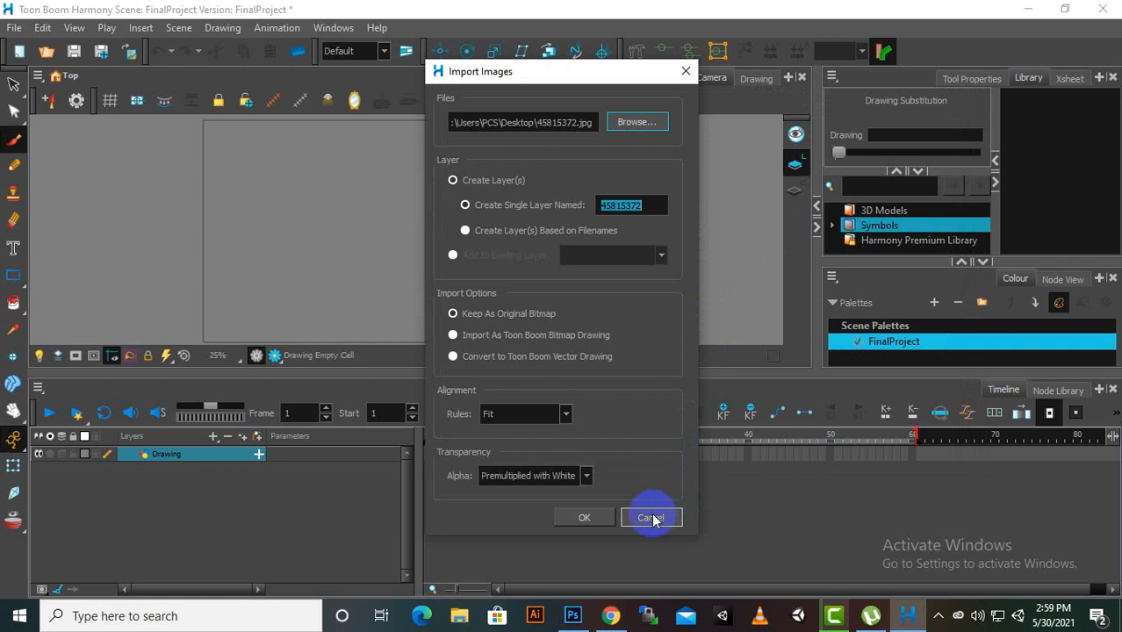
left_click(594, 530)
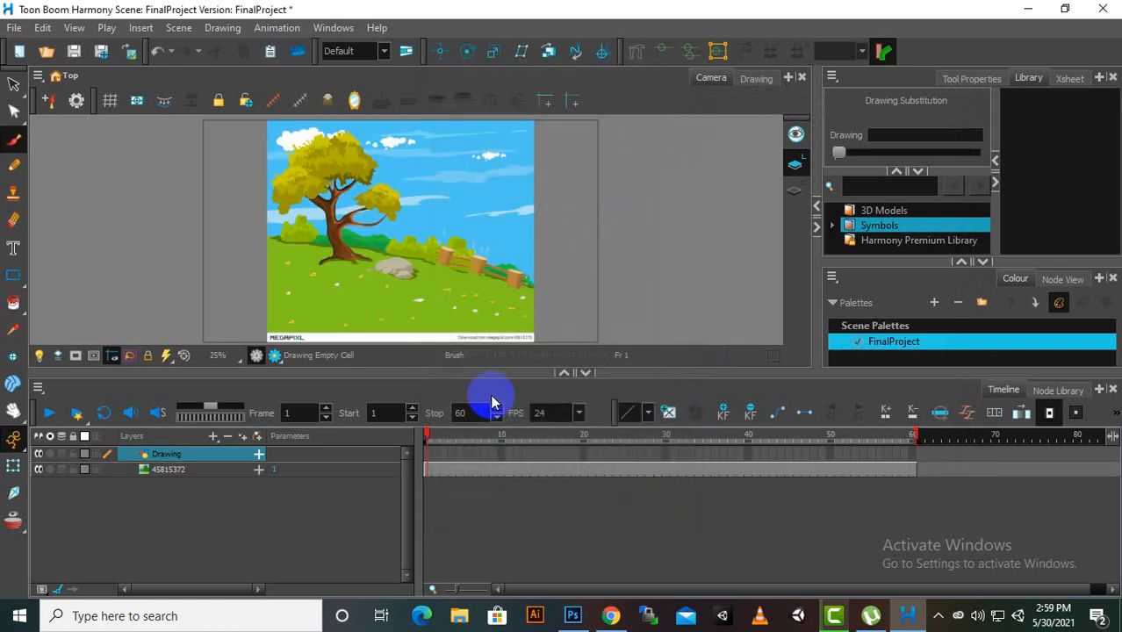
left_click_drag(456, 266, 478, 261)
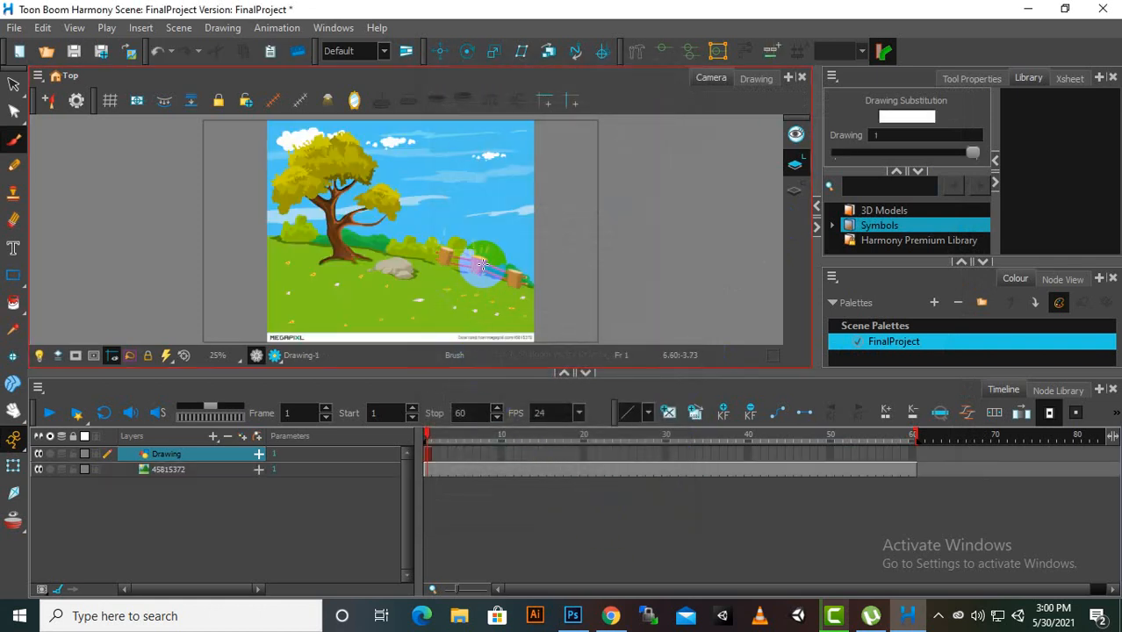
scroll(482, 263, "down", 2)
scroll(482, 264, "up", 2)
key("ctrl+z")
scroll(476, 271, "down", 1)
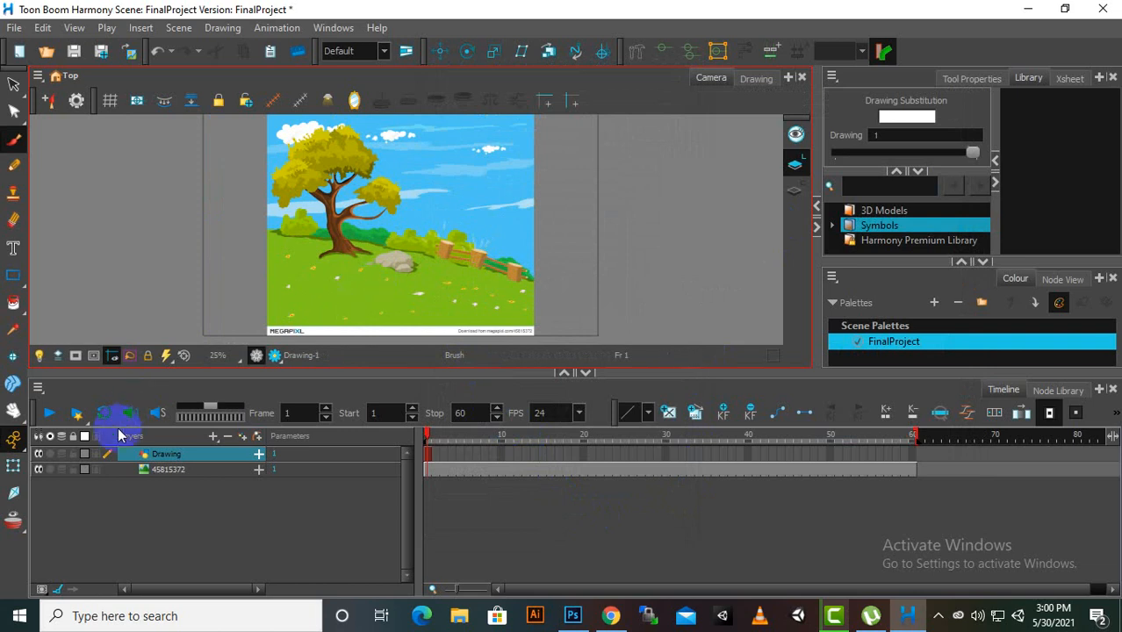
Step: Enlarge the imported 45815372 background image with the Transform tool until it covers the whole camera frame
left_click(13, 463)
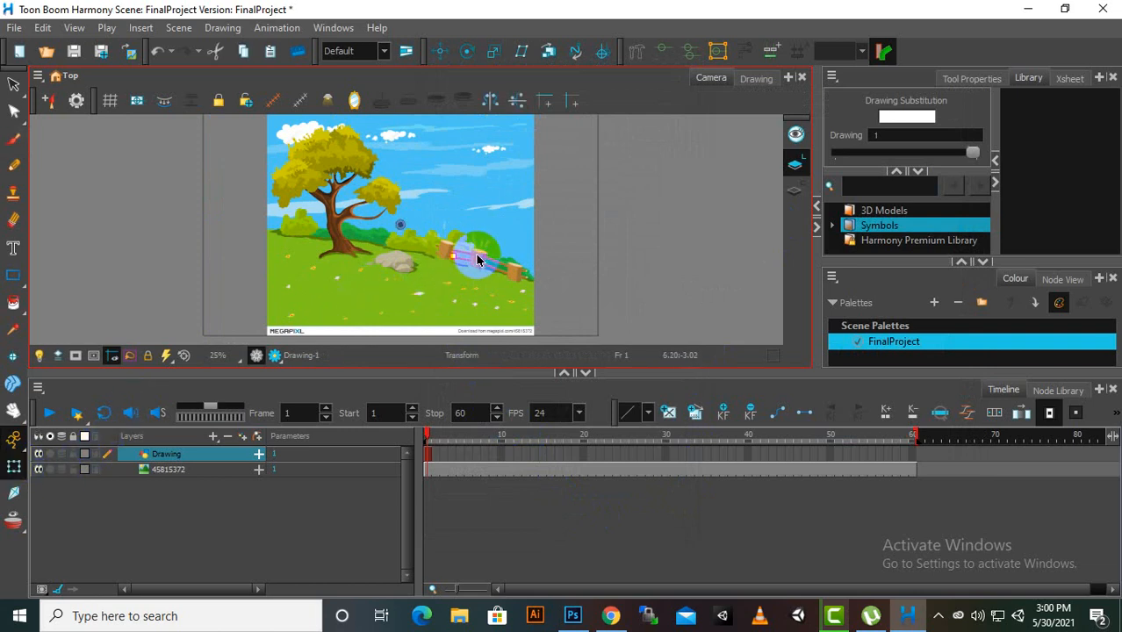
scroll(478, 279, "down", 1)
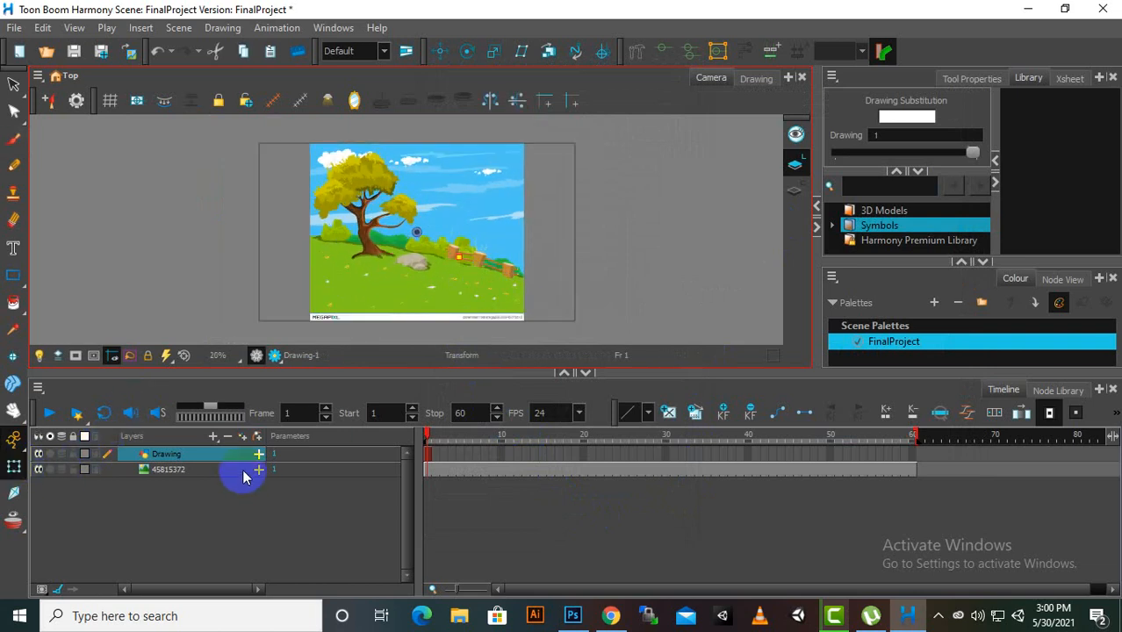
left_click(176, 469)
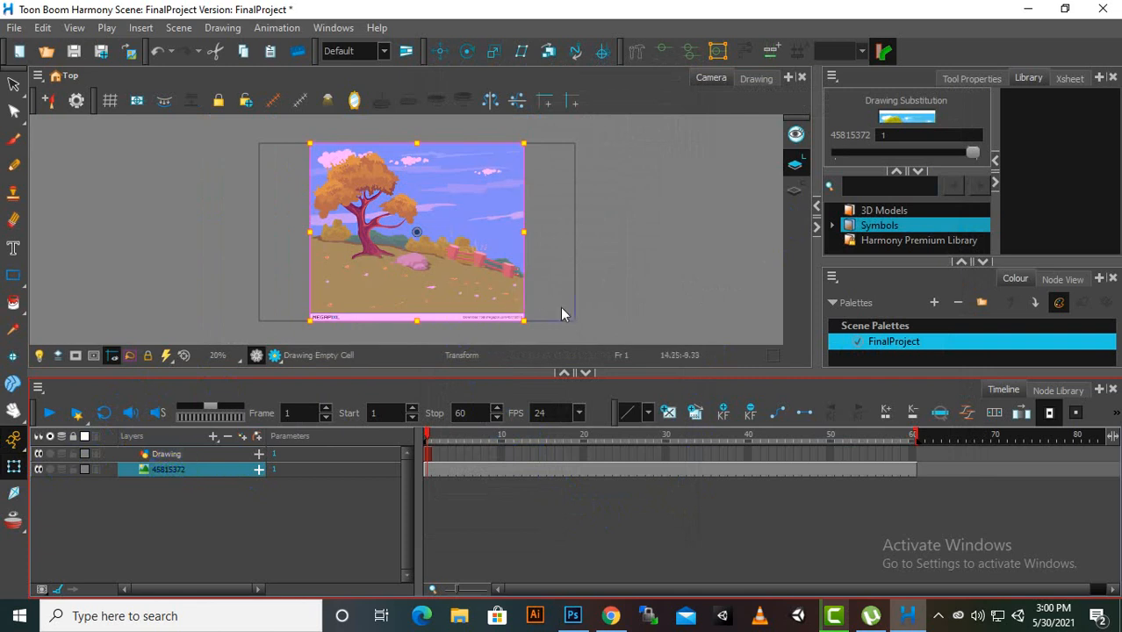
left_click_drag(523, 323, 582, 400)
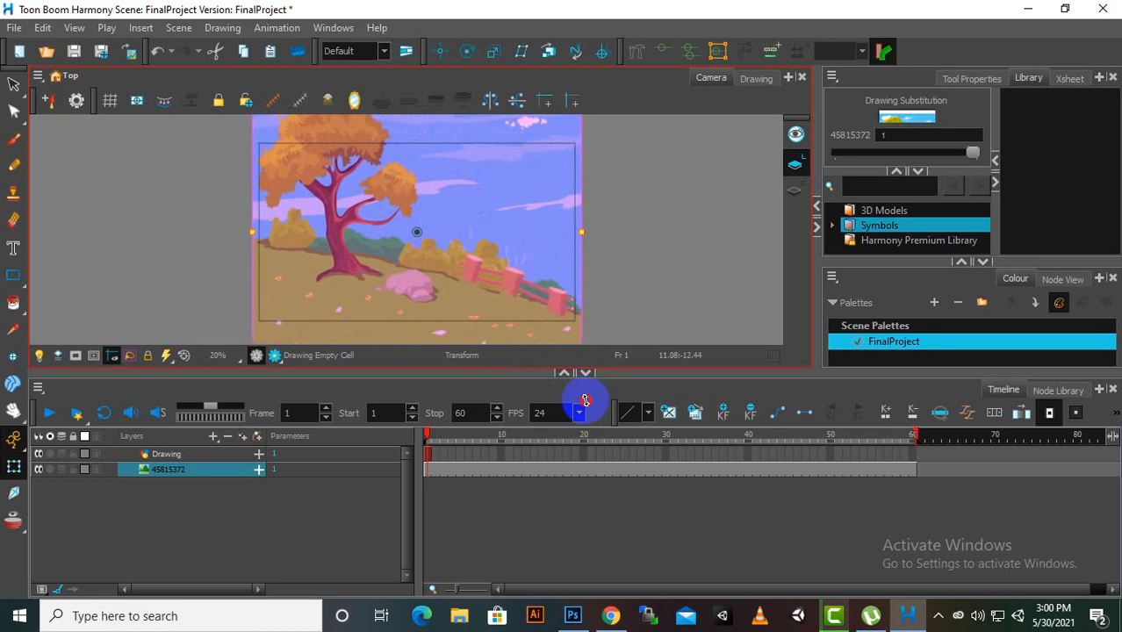
scroll(637, 246, "down", 2)
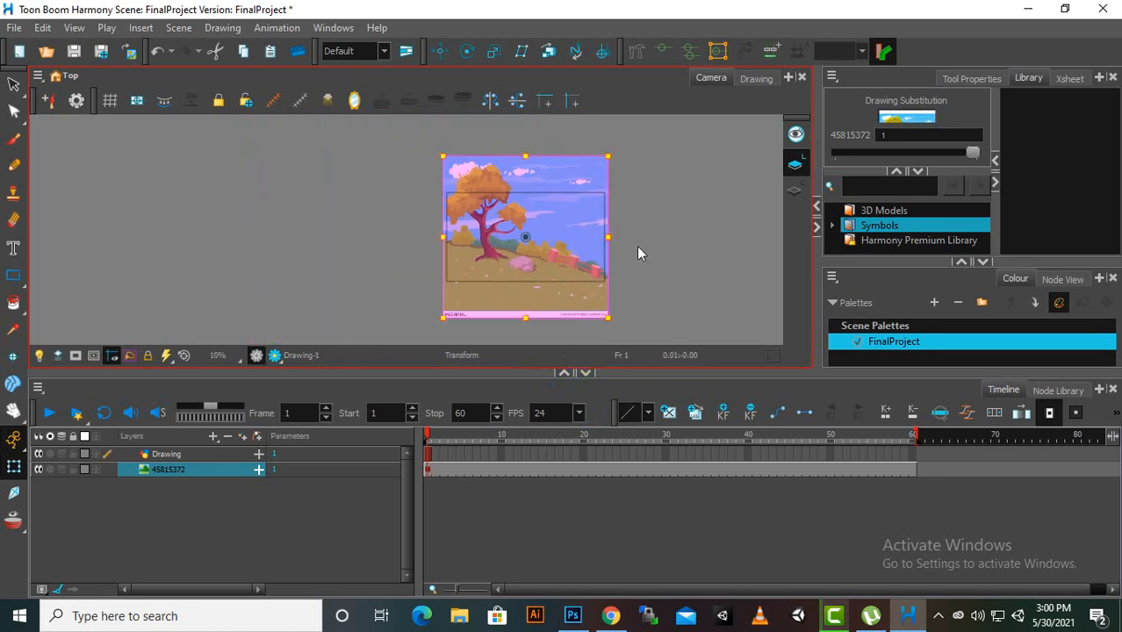
scroll(636, 246, "up", 2)
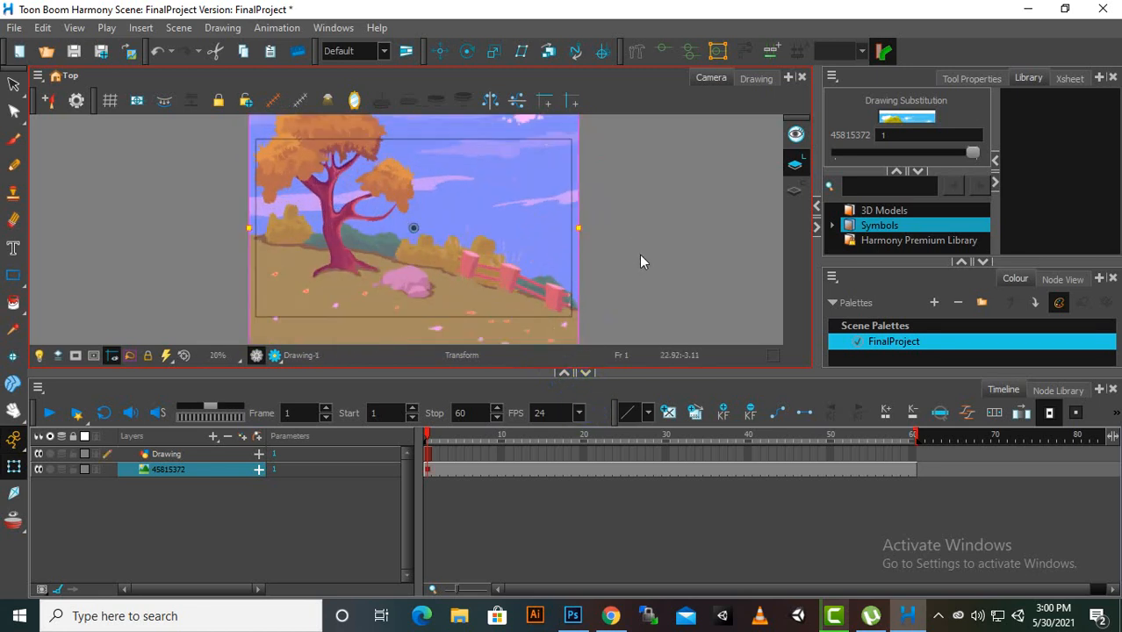
left_click(650, 238)
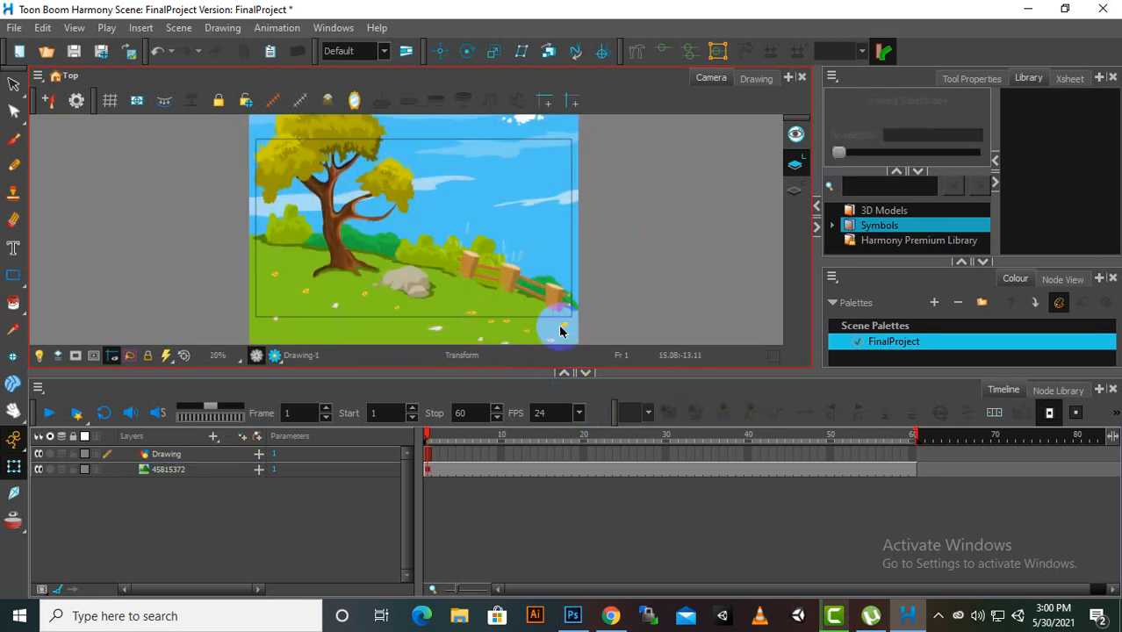
scroll(303, 270, "up", 2)
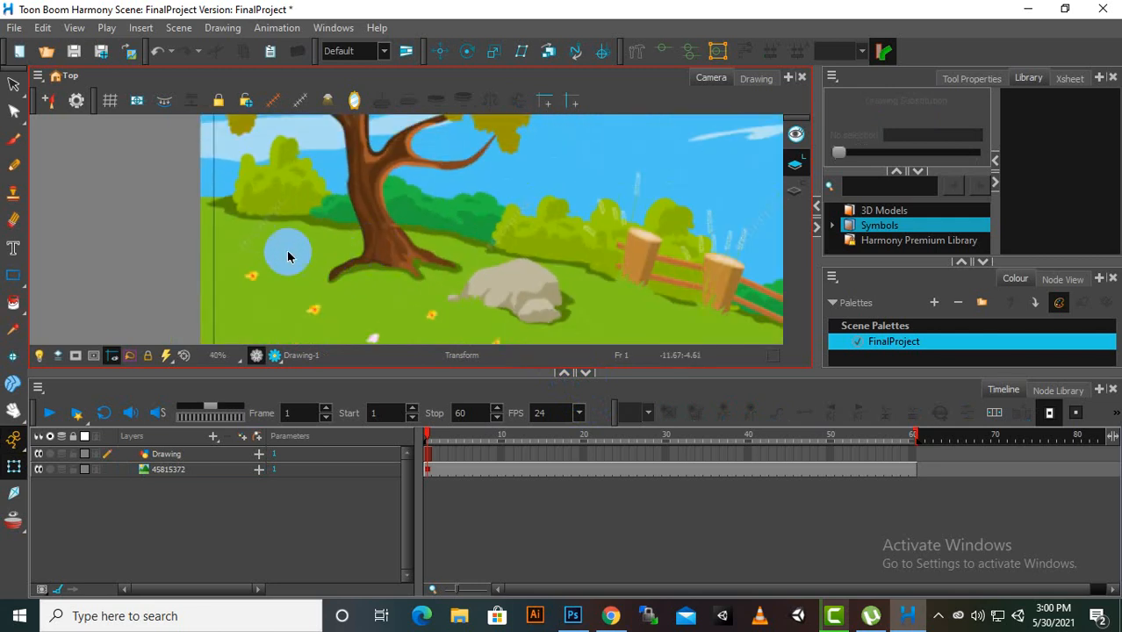
scroll(299, 246, "down", 2)
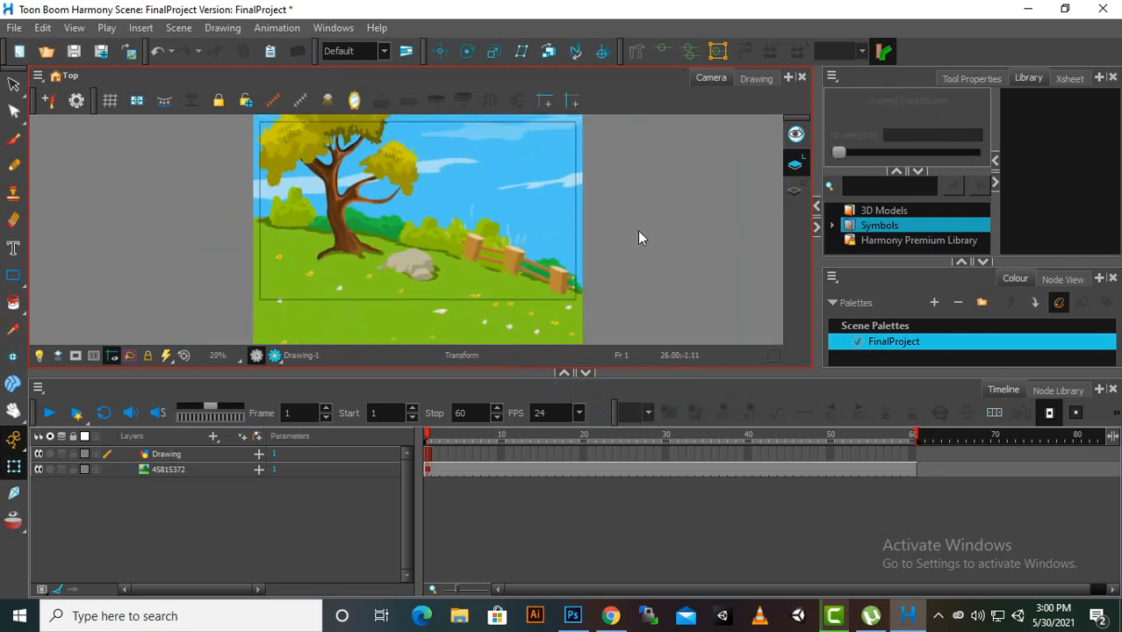
scroll(632, 235, "up", 3)
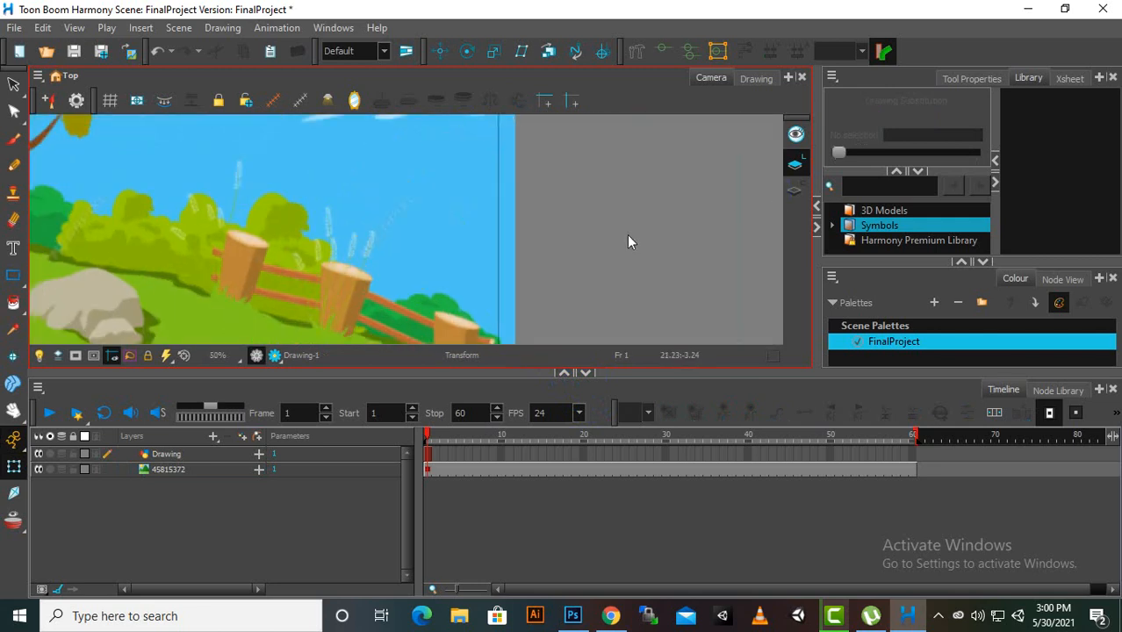
Step: Delete the 45815372 background image from the camera view
scroll(542, 253, "up", 3)
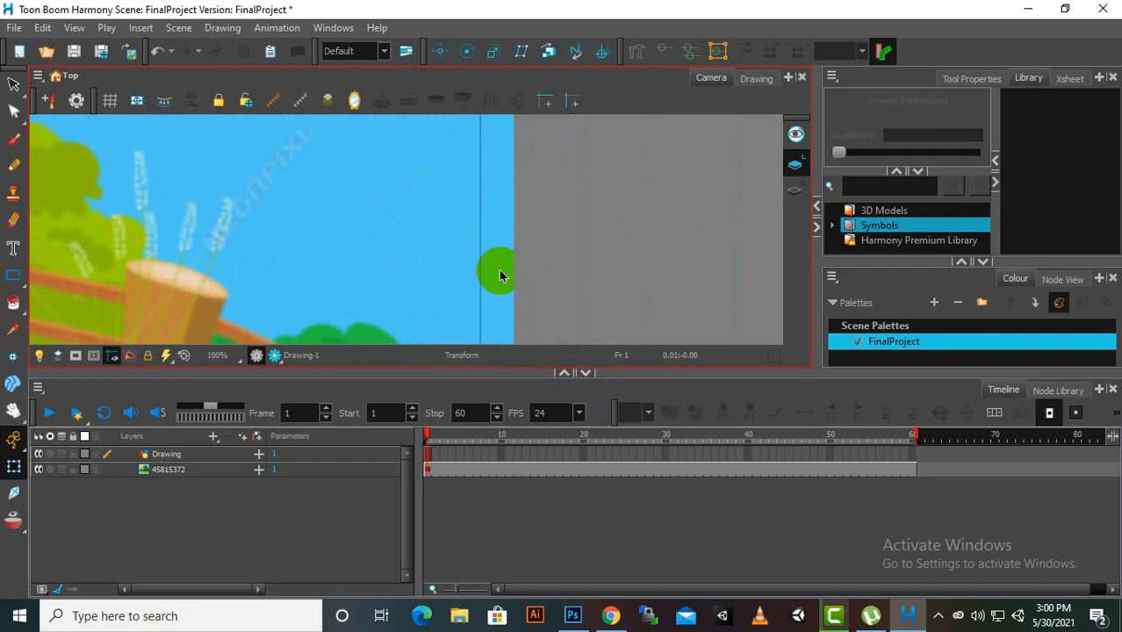
scroll(363, 221, "up", 1)
scroll(364, 221, "down", 1)
scroll(365, 226, "down", 1)
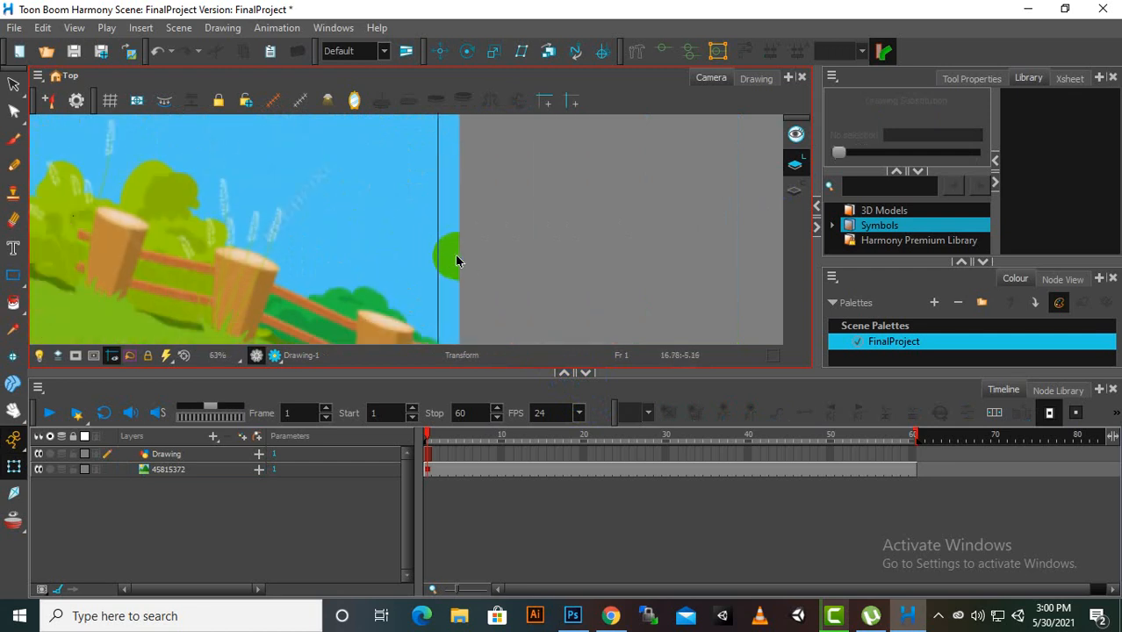
left_click(448, 259)
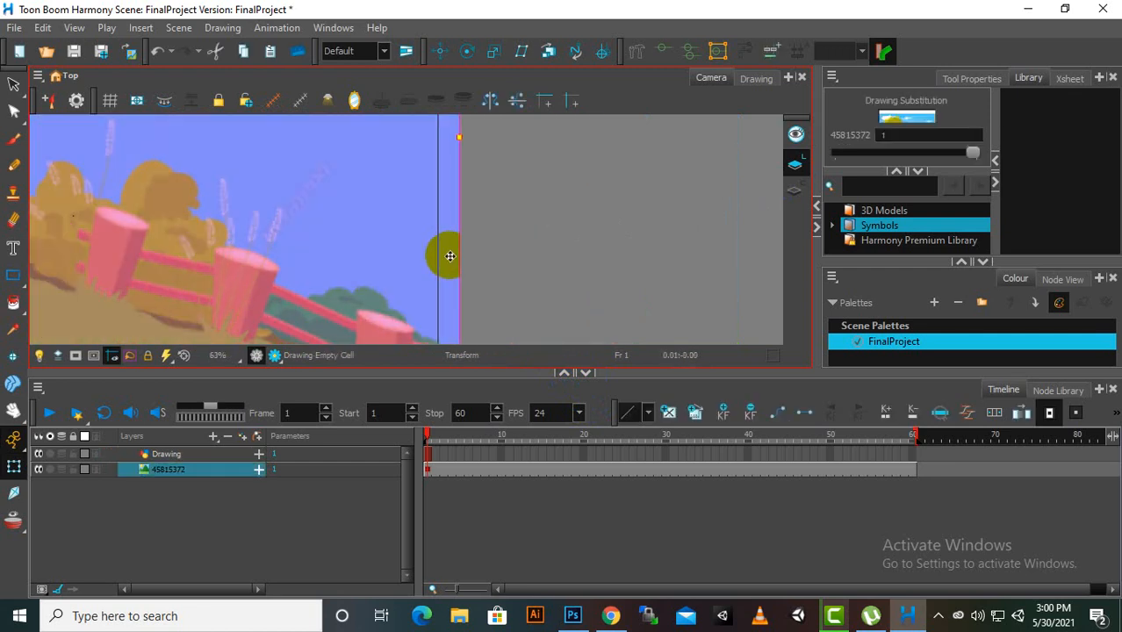
key("Delete")
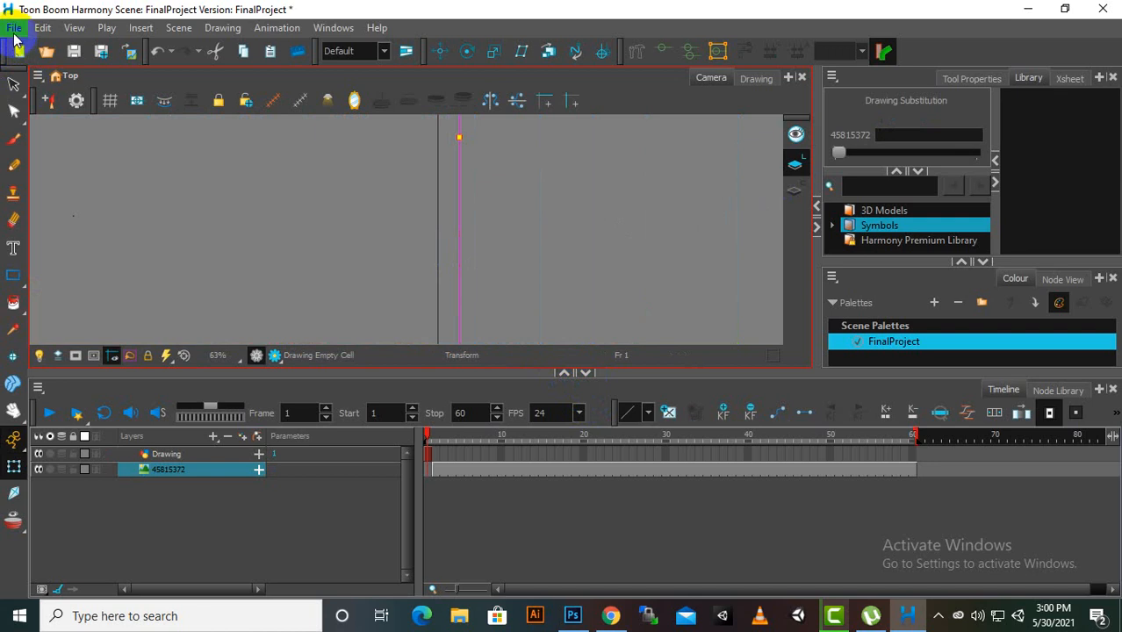
Step: Import 222932bce16a015c5d85761a4ad040ab.jpg from the Desktop as a new layer, kept as original bitmap with the Fit alignment rule
left_click(15, 27)
mouse_move(61, 255)
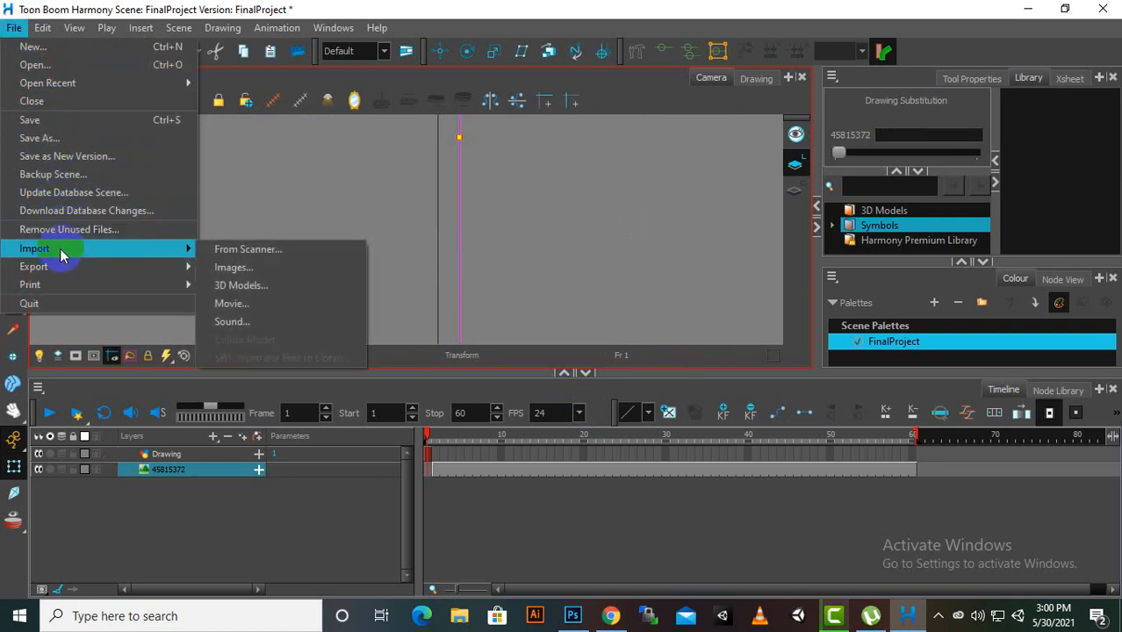
left_click(279, 267)
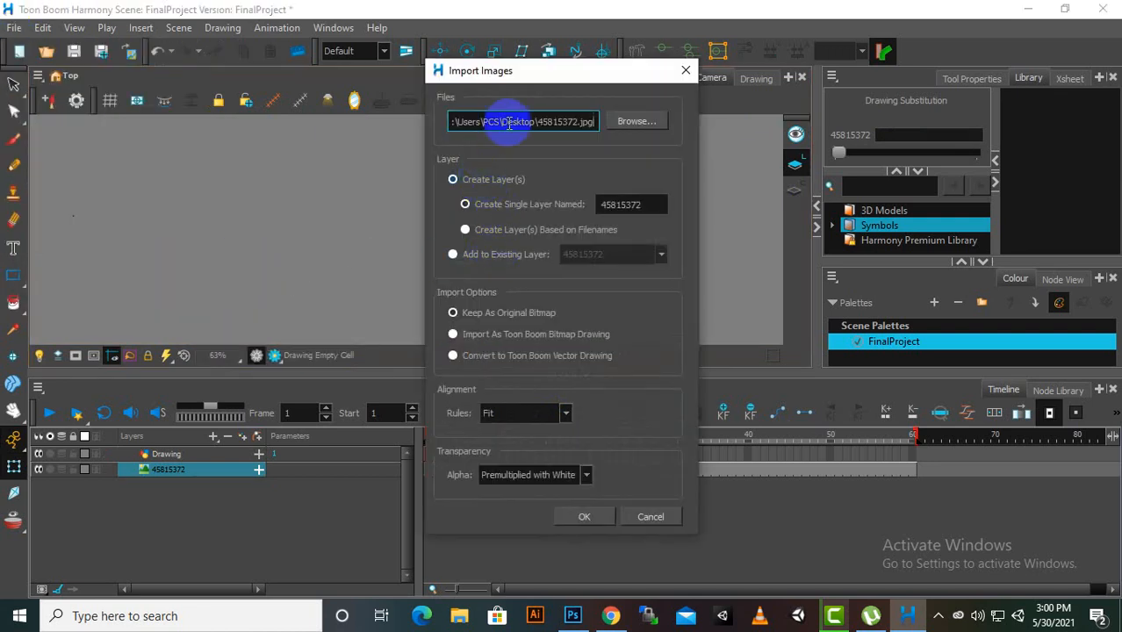
left_click(638, 120)
scroll(750, 320, "down", 5)
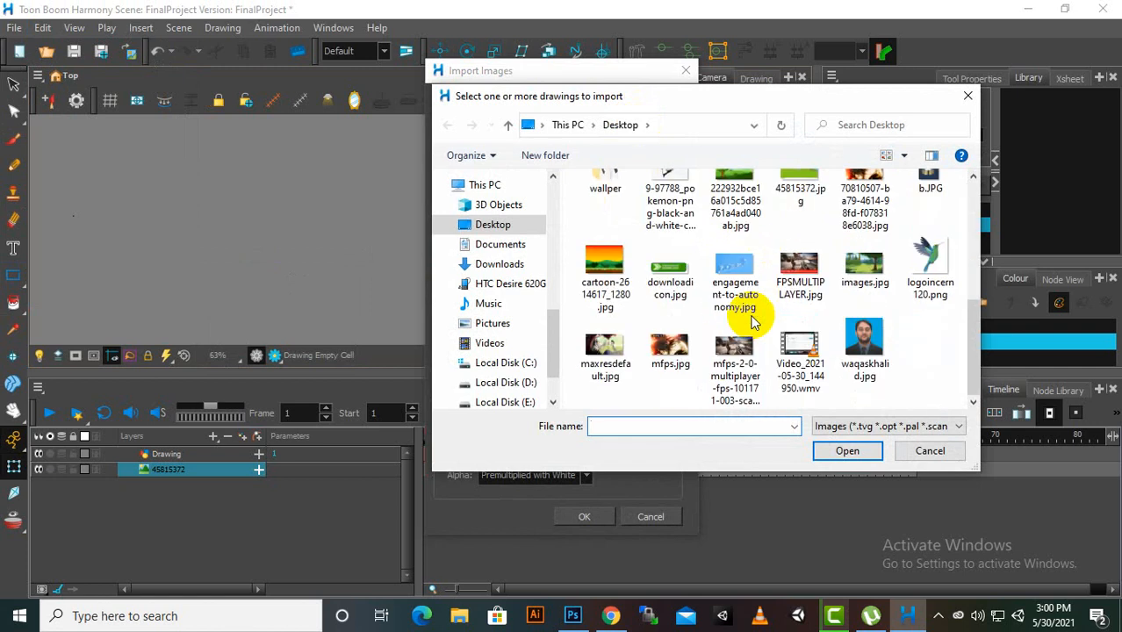
scroll(751, 322, "up", 1)
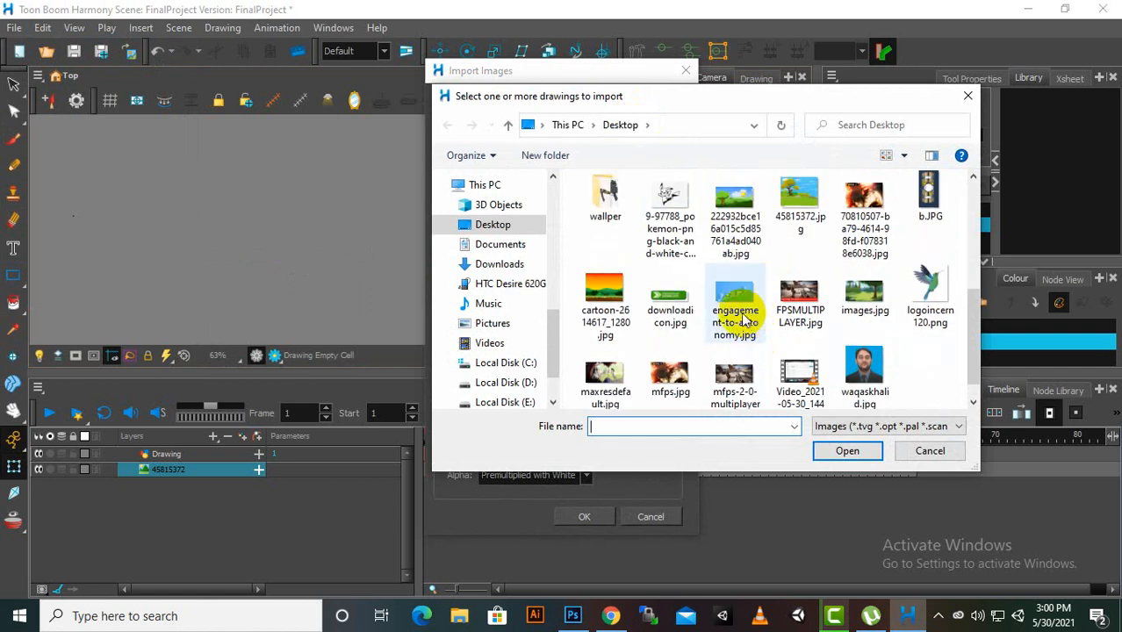
left_click(733, 220)
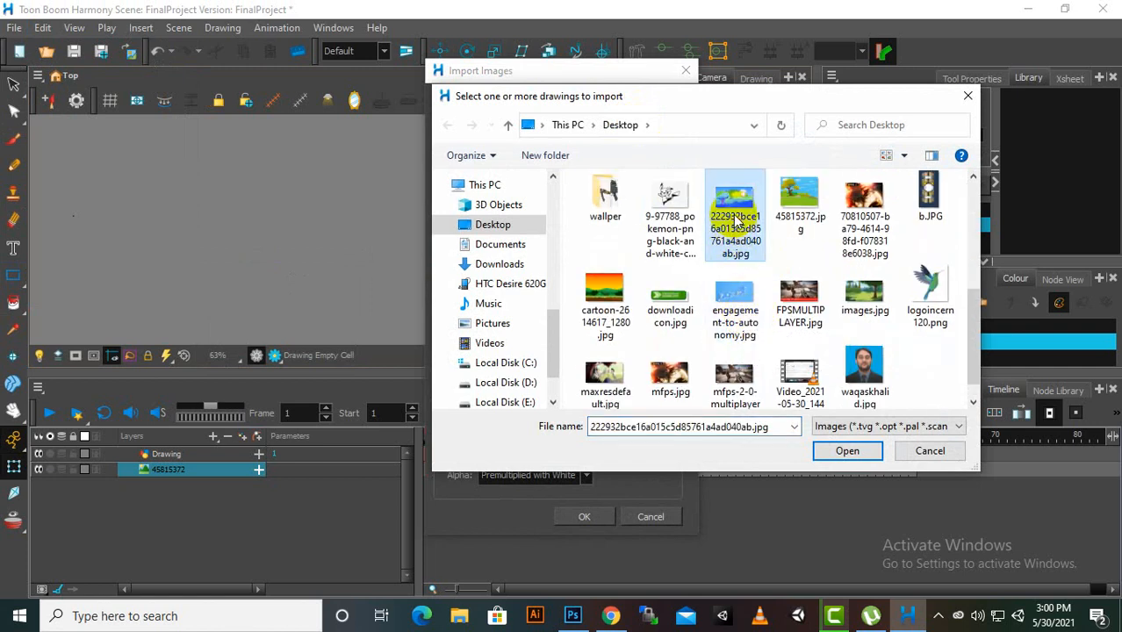
double_click(735, 235)
left_click(584, 516)
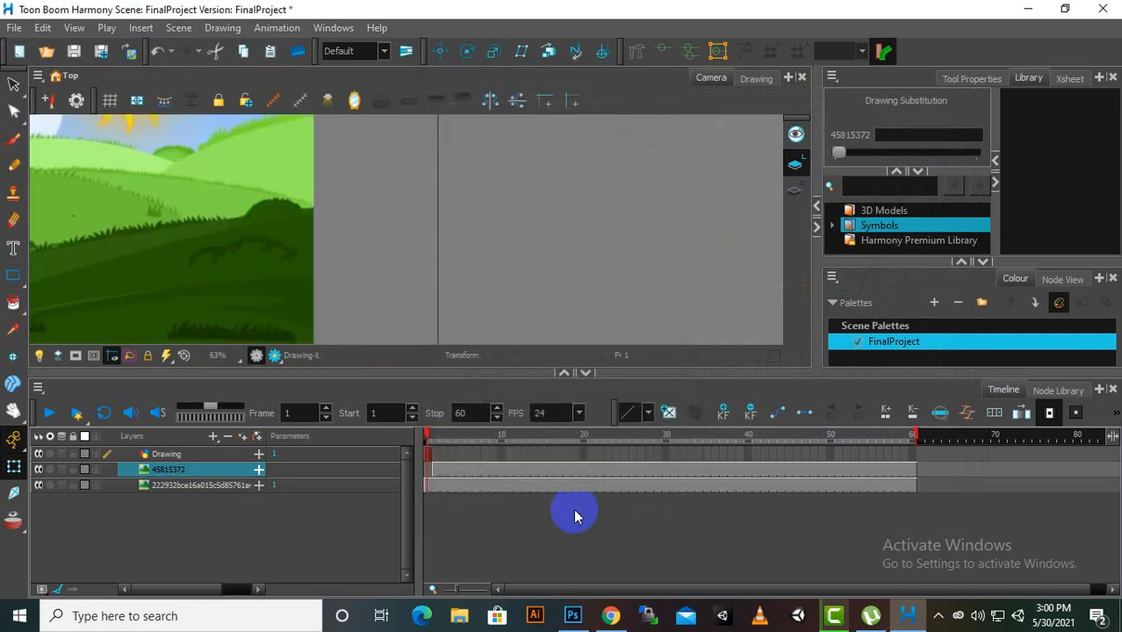
Step: Enlarge the newly imported tree-and-hills landscape image with the Transform tool until it covers the whole camera frame
scroll(743, 231, "down", 3)
scroll(604, 292, "up", 2)
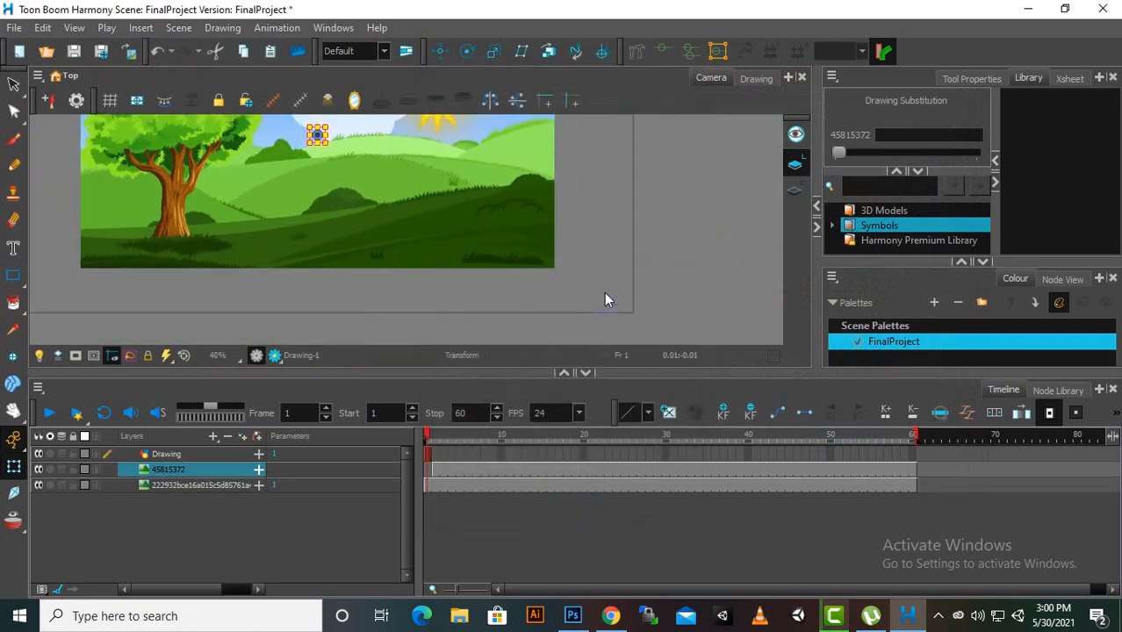
scroll(608, 291, "down", 1)
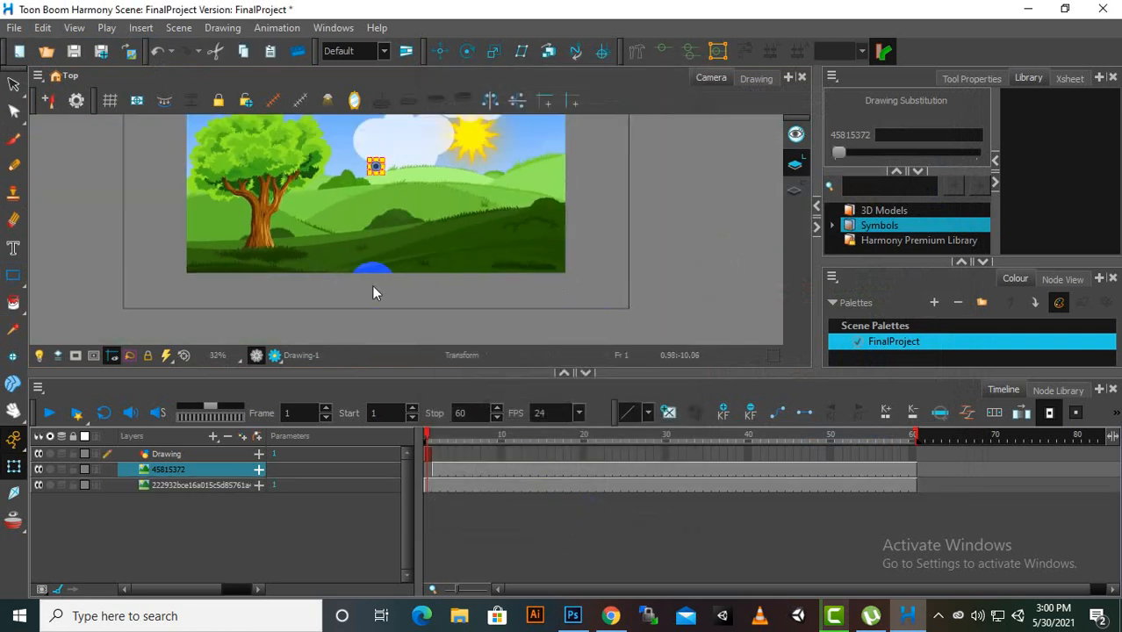
left_click(182, 483)
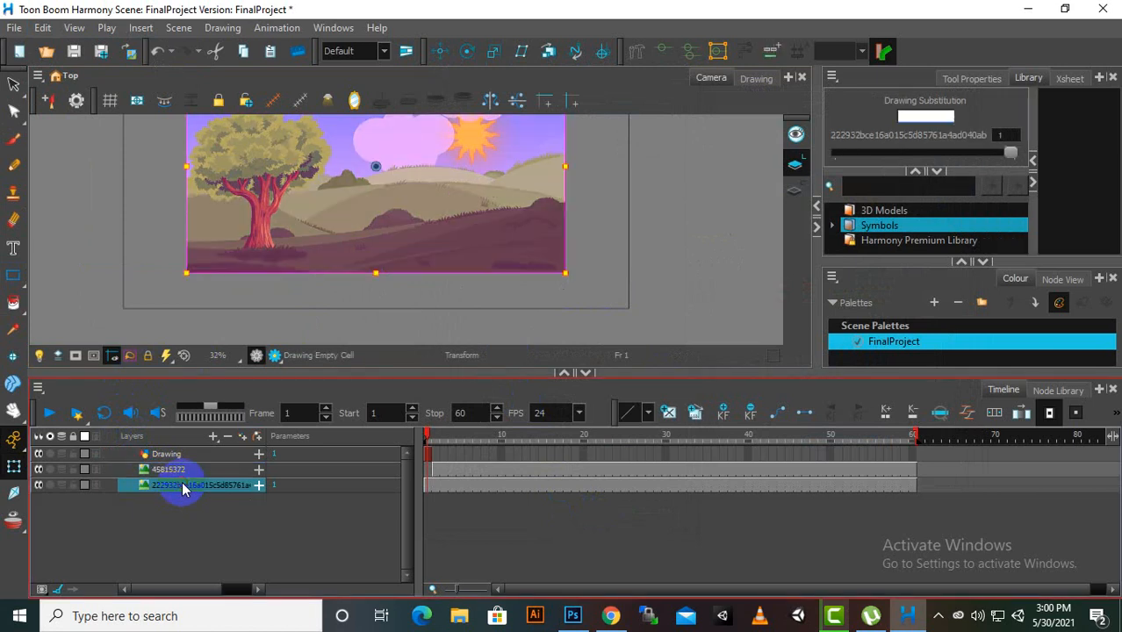
left_click_drag(565, 274, 640, 327)
scroll(597, 271, "up", 2)
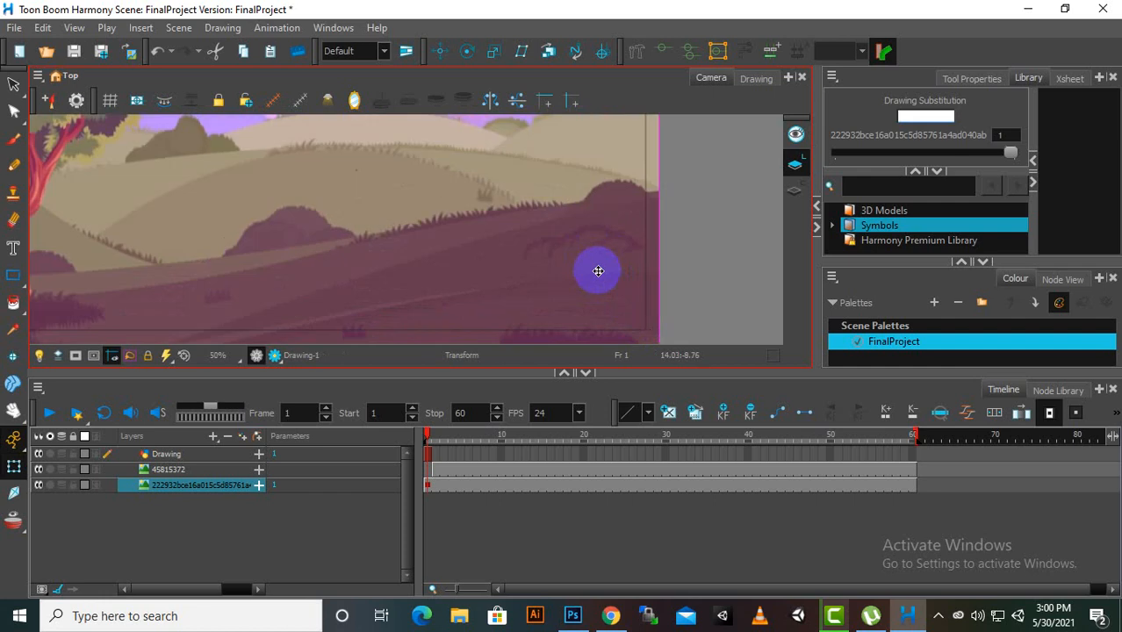
scroll(598, 271, "down", 5)
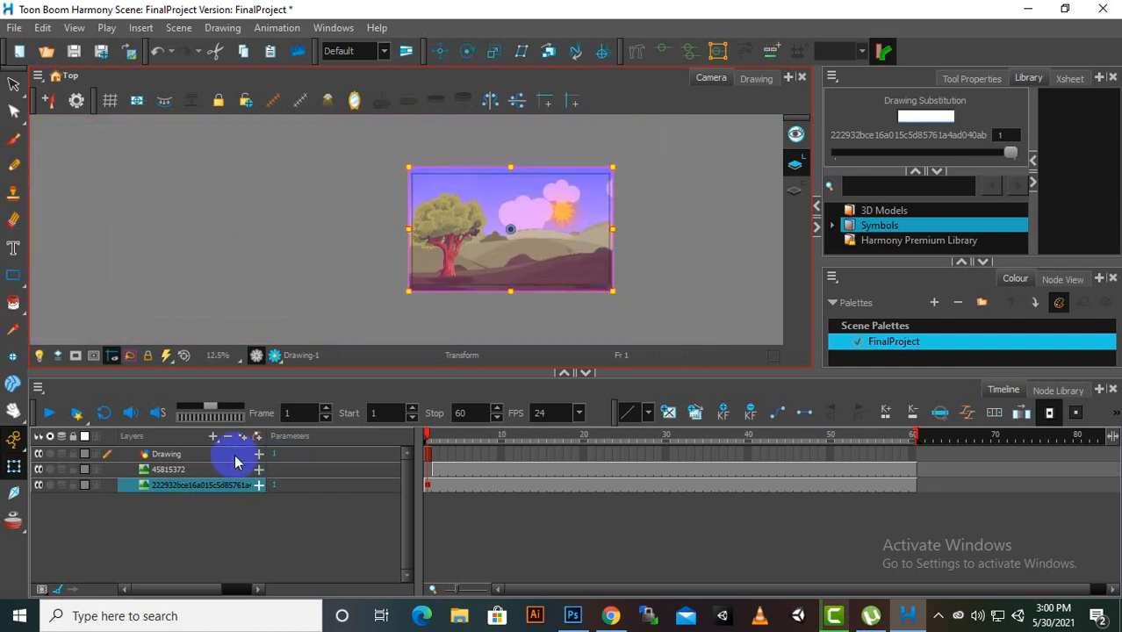
Step: Delete the 45815372 and Drawing layers together from the timeline
left_click(193, 471)
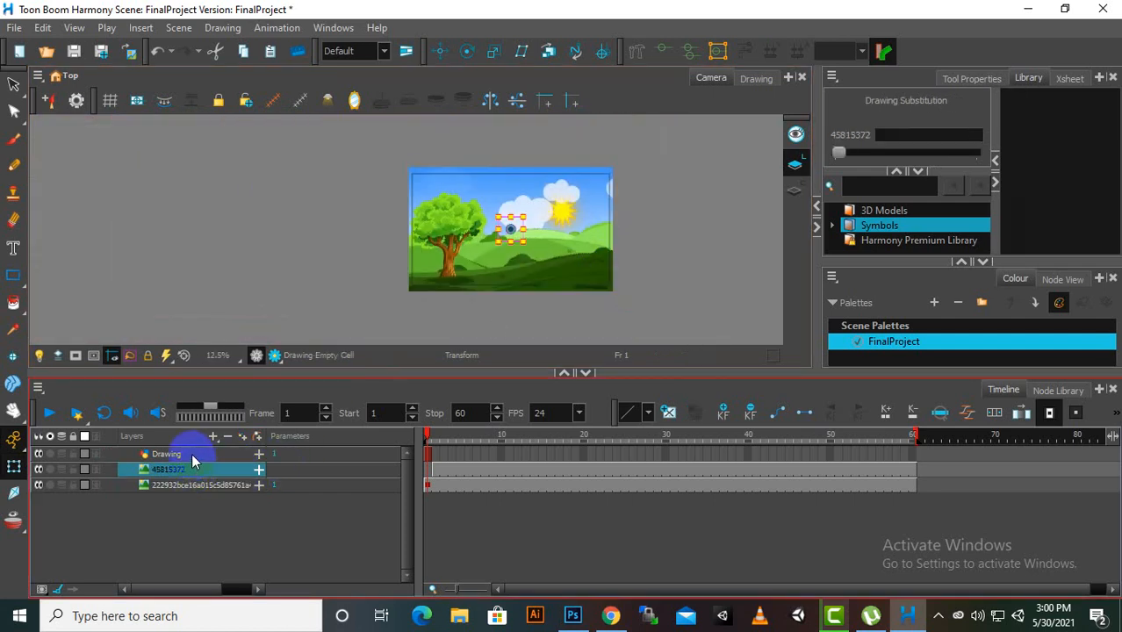
left_click(190, 452, "ctrl")
right_click(191, 452)
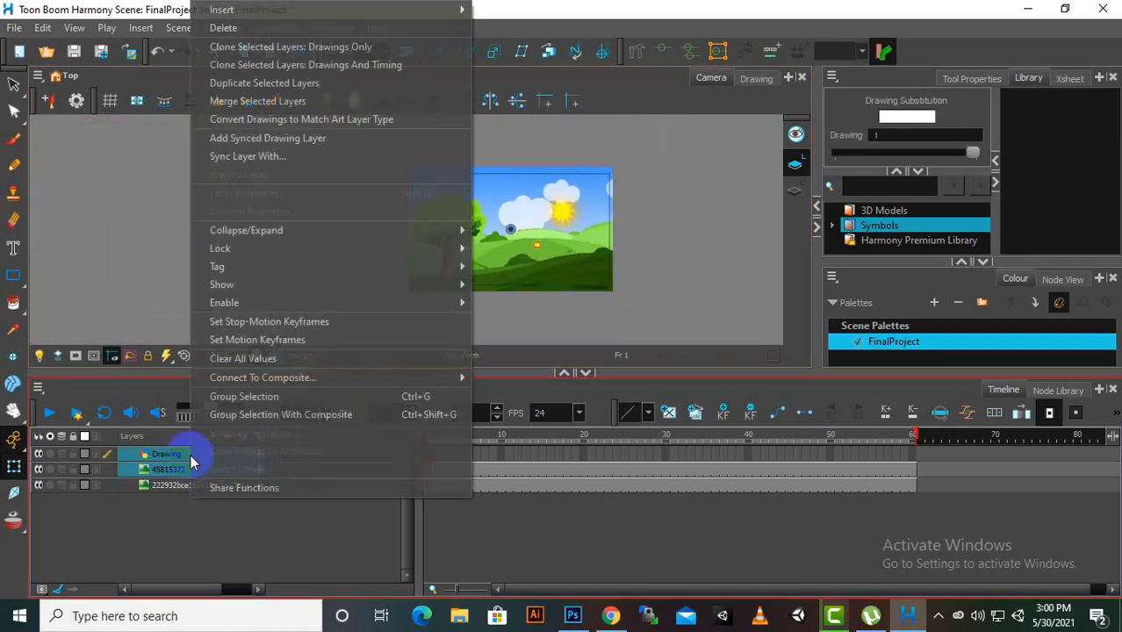
left_click(253, 27)
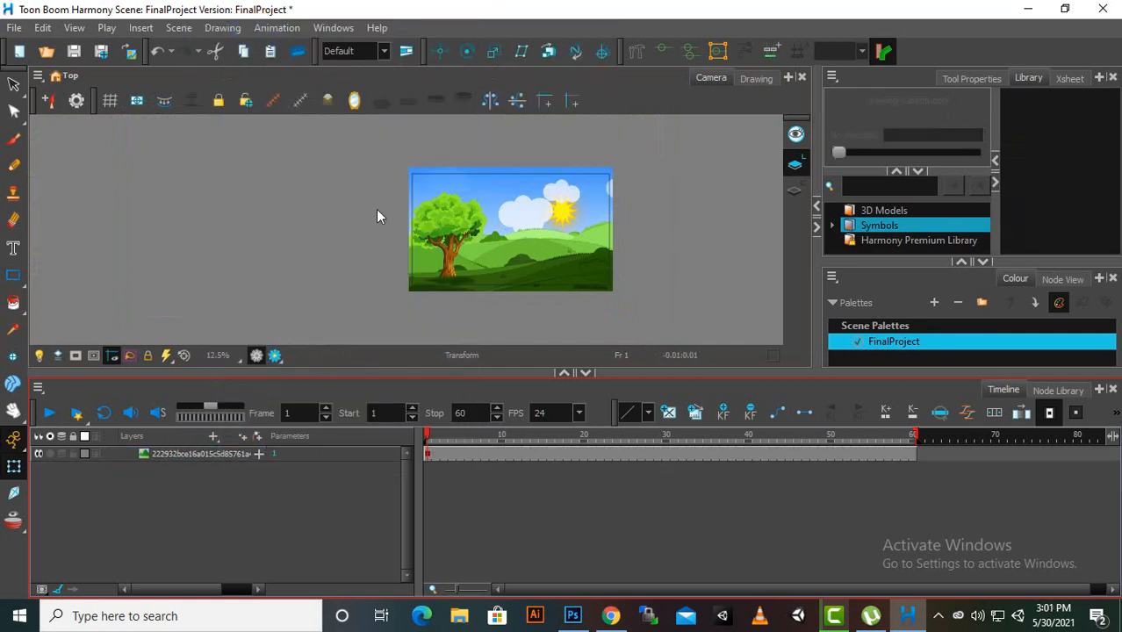
left_click(197, 455)
right_click(197, 455)
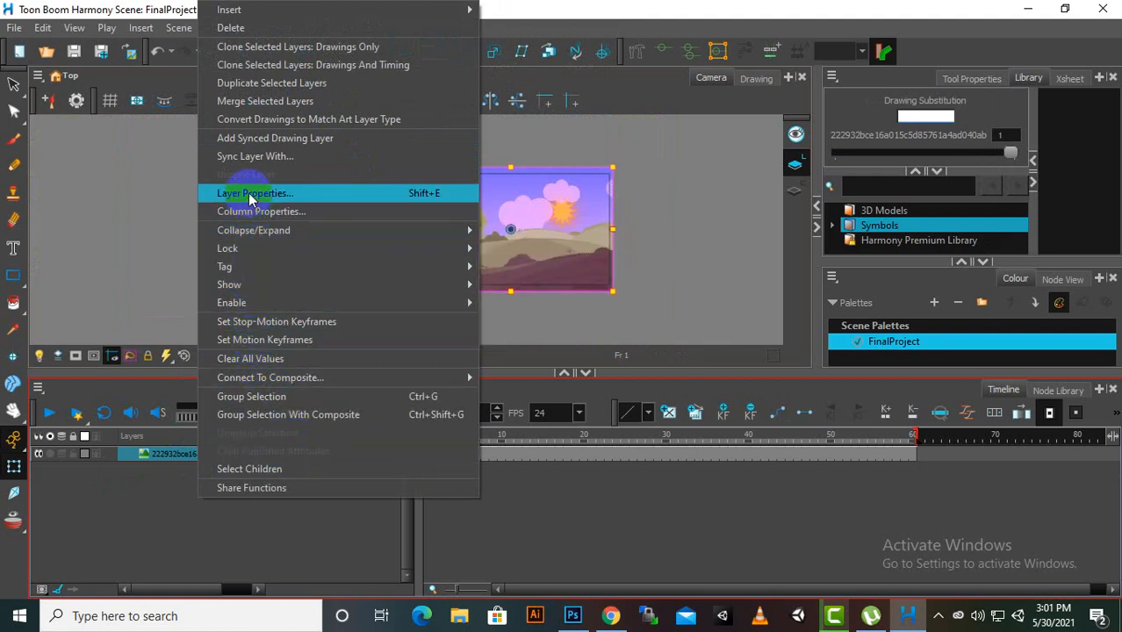
left_click(153, 453)
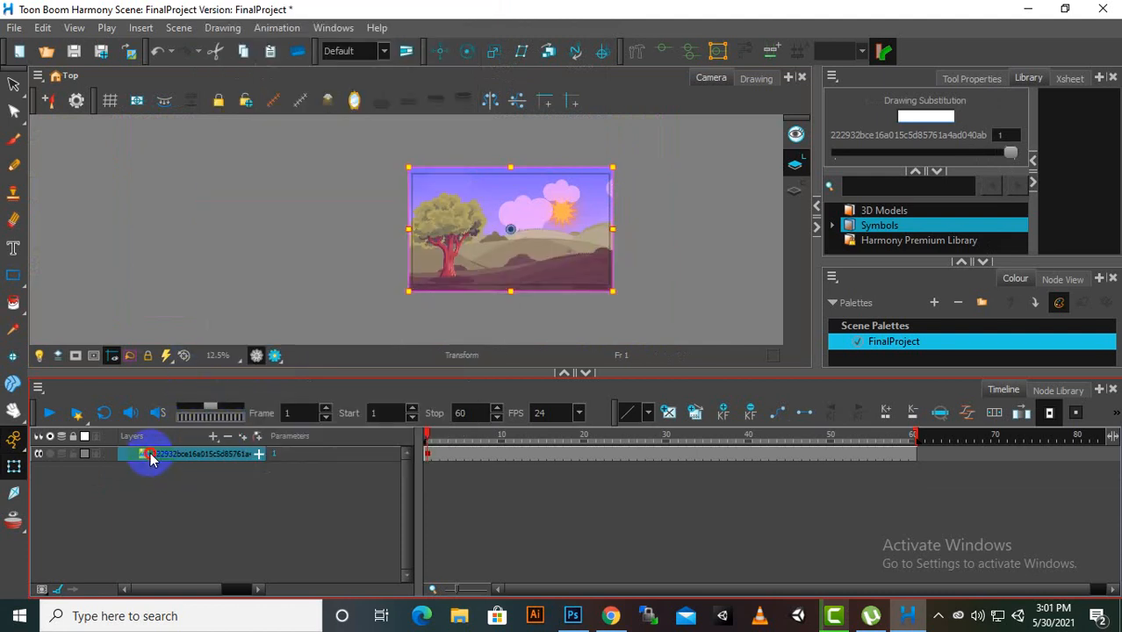
double_click(200, 456)
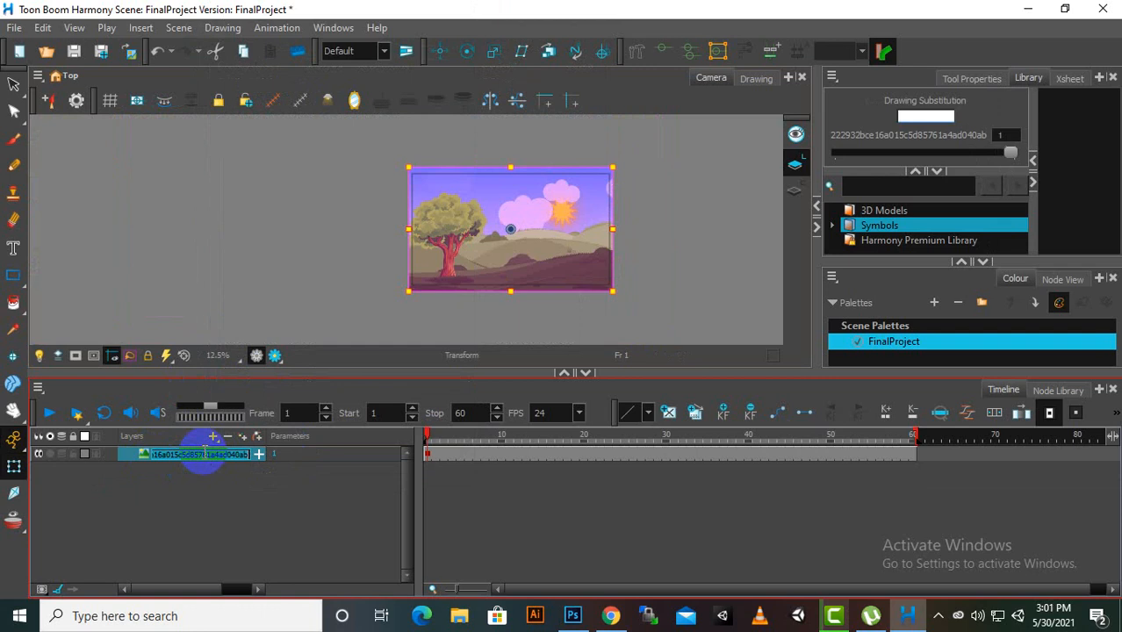
left_click(140, 461)
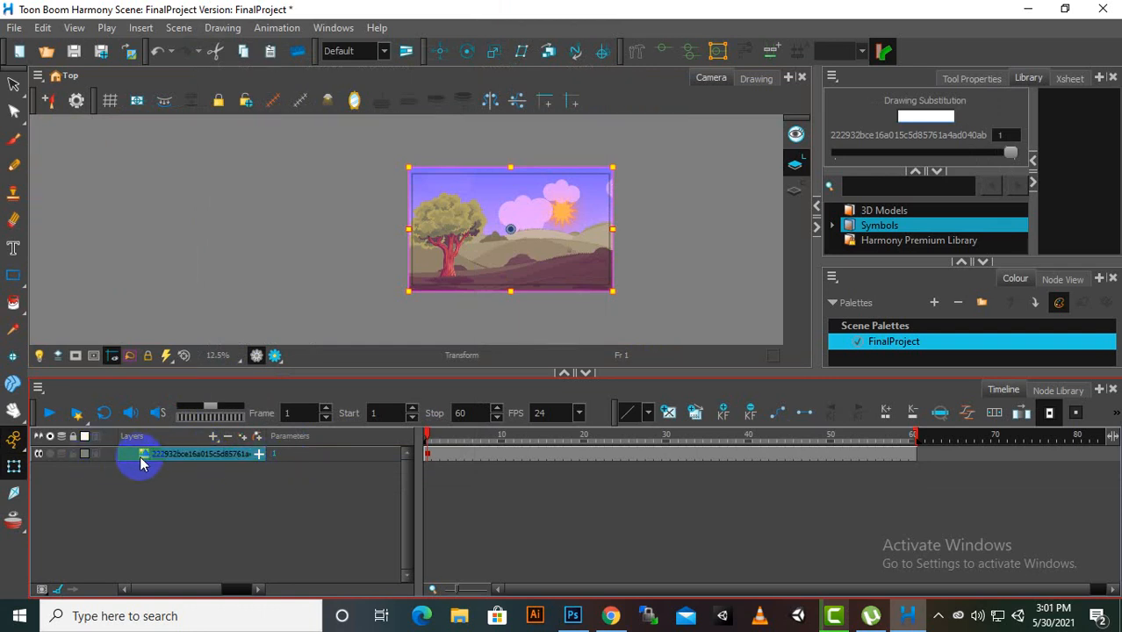
Step: Rename the landscape image layer as background in its layer properties, and deselect the image
double_click(141, 455)
left_click_drag(342, 258, 533, 258)
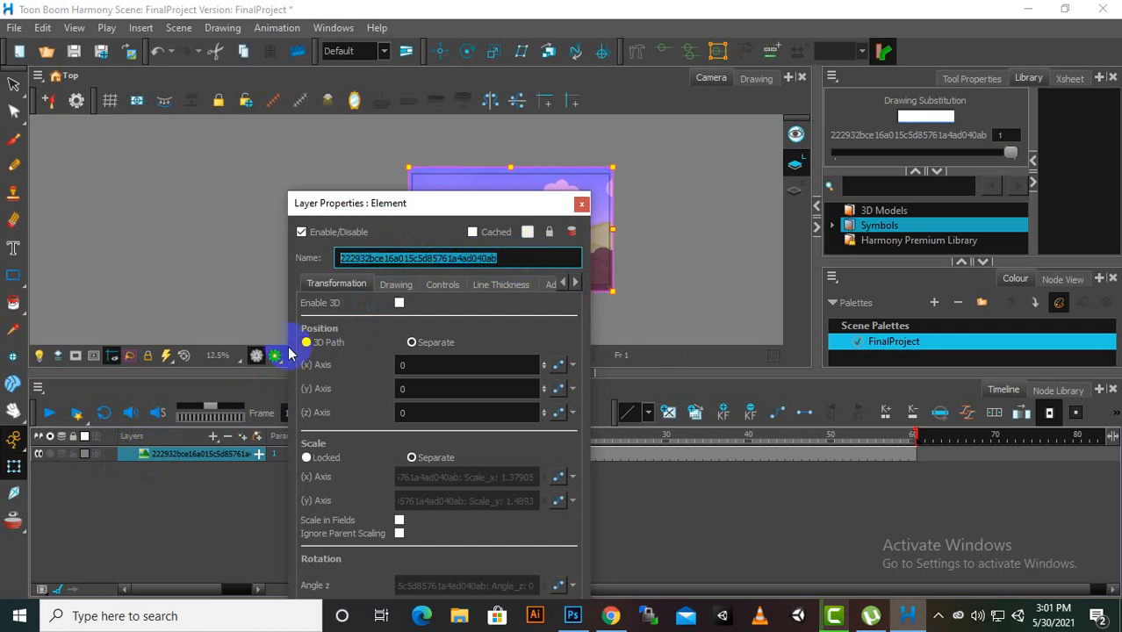
type("bsvkh")
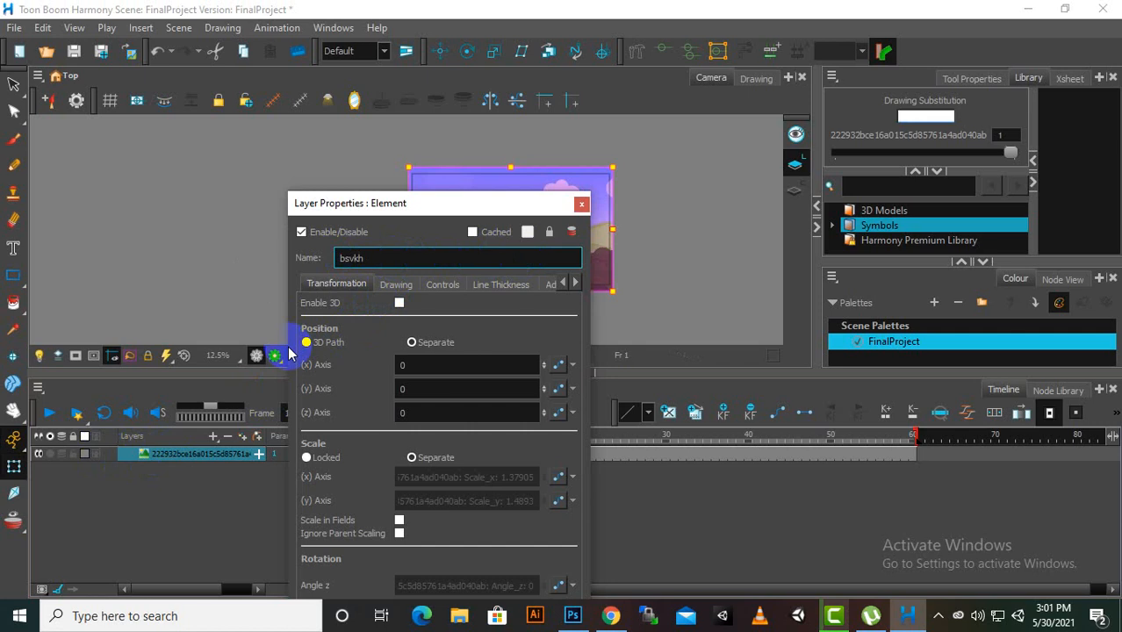
key("BackSpace")
key("BackSpace")
key("BackSpace")
type("ackground")
key("Return")
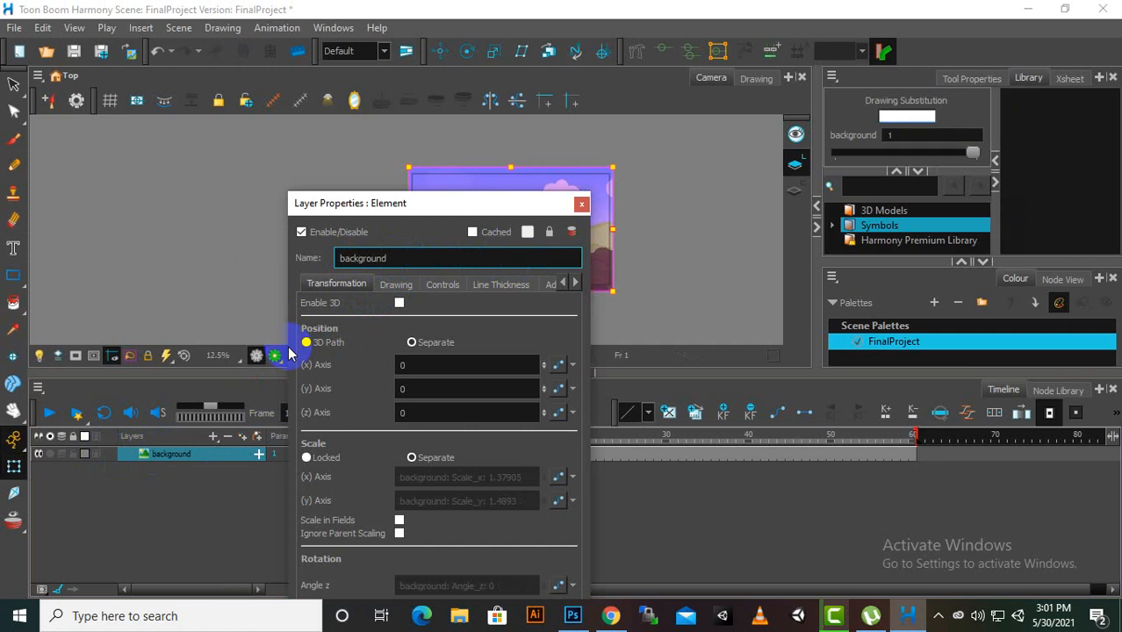
left_click(581, 205)
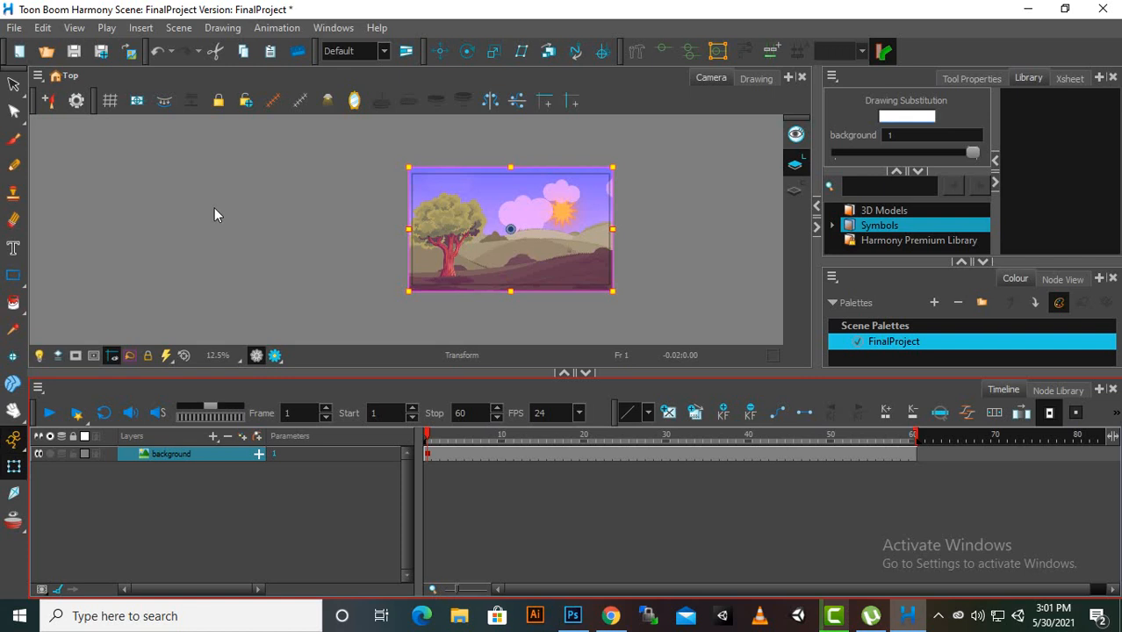
left_click(172, 192)
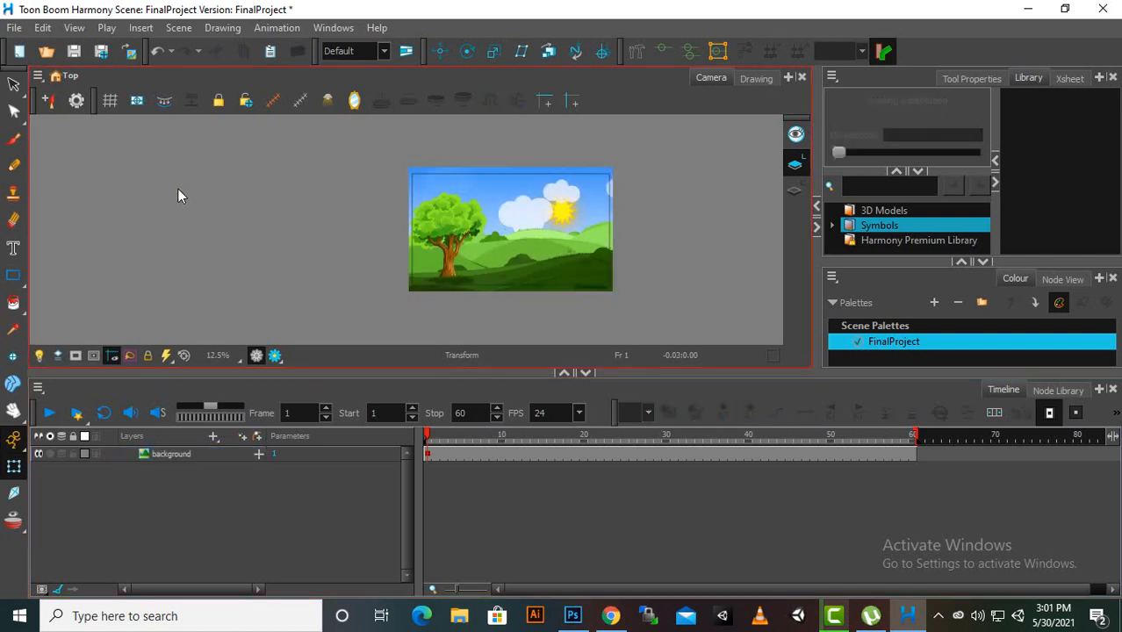
Step: Activate the Brush tool and add a drawing layer named character1 with vector line art and colour art
scroll(628, 259, "up", 1)
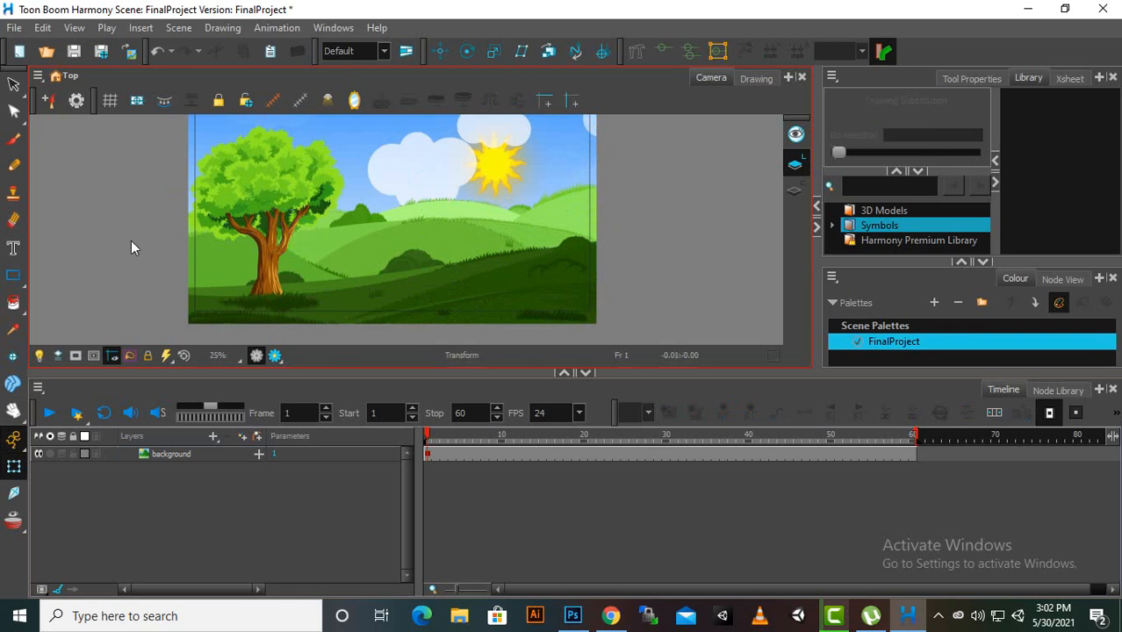
left_click(13, 144)
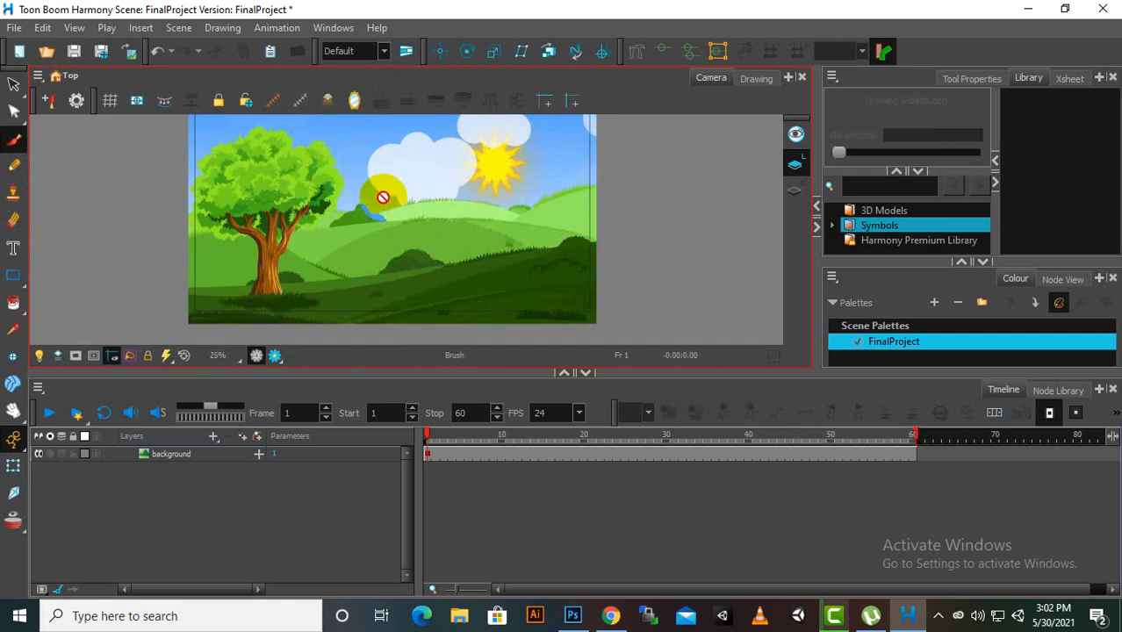
left_click(208, 508)
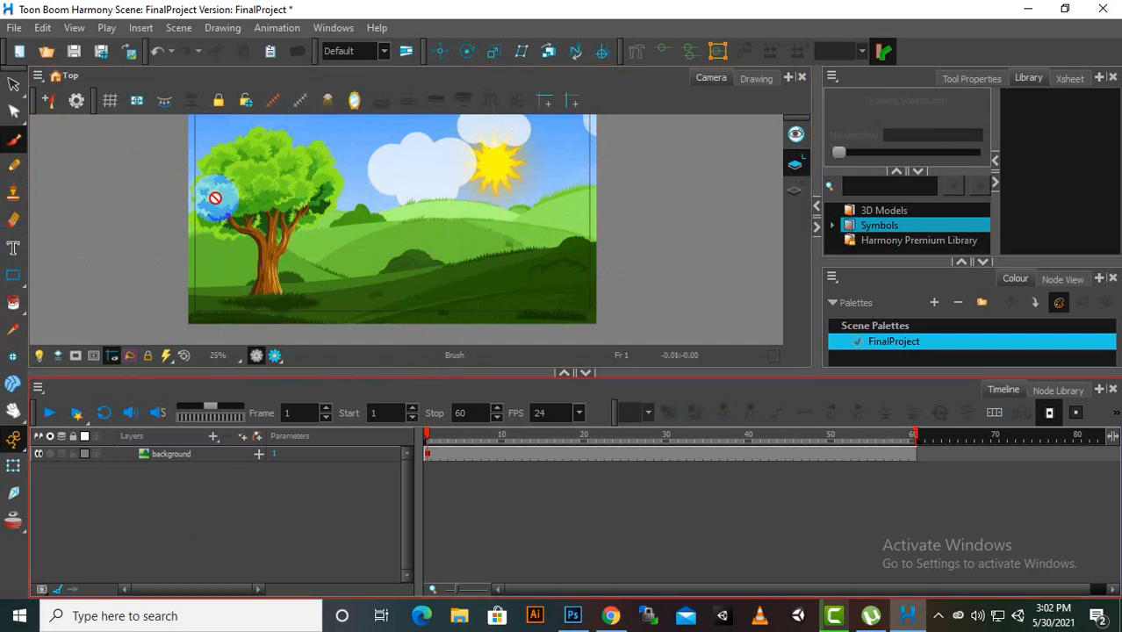
scroll(644, 220, "down", 1)
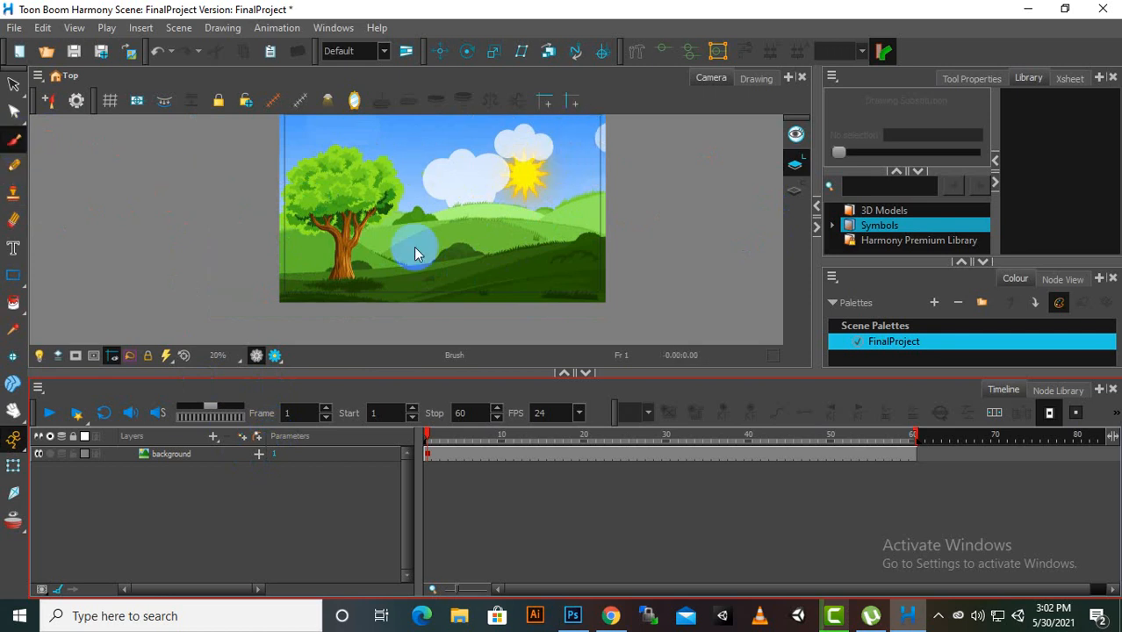
left_click(214, 438)
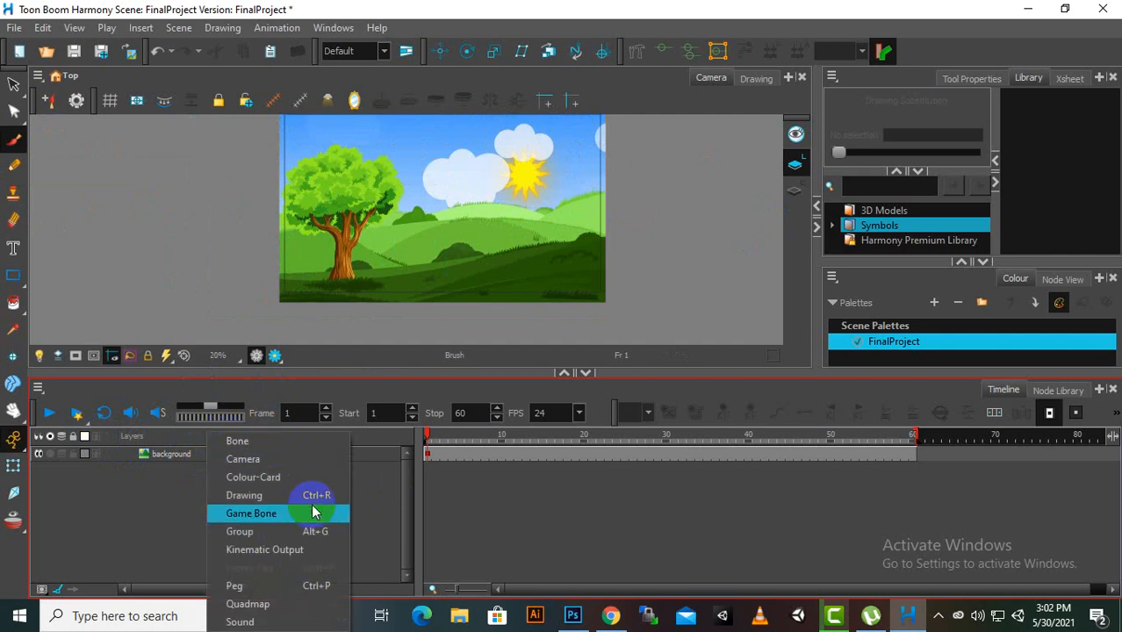
left_click(224, 503)
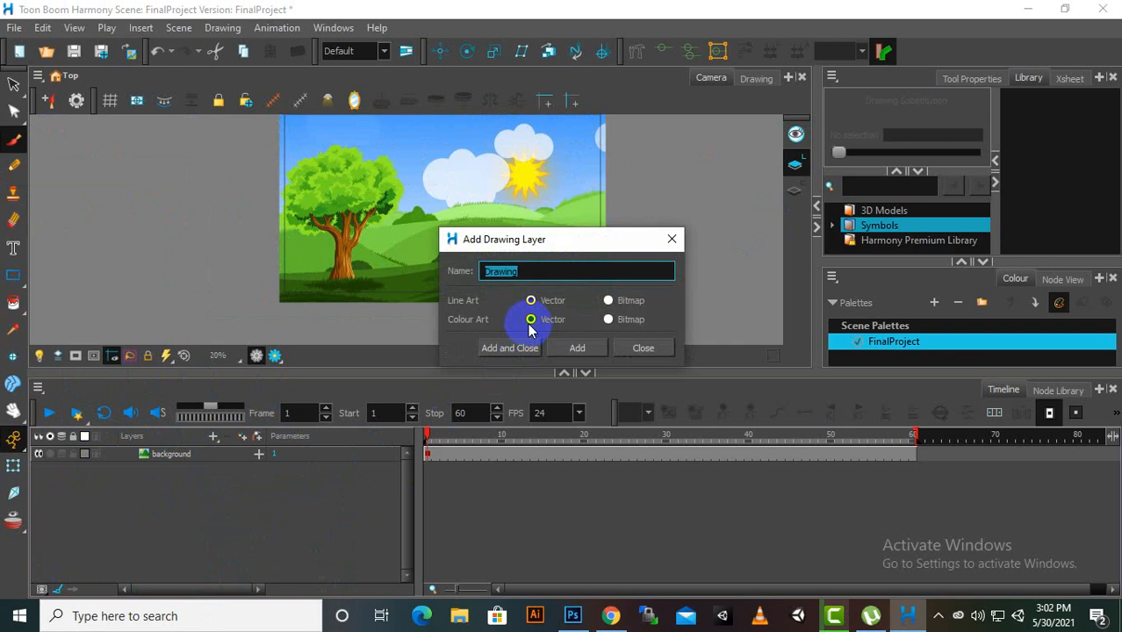
type("character1")
key("Return")
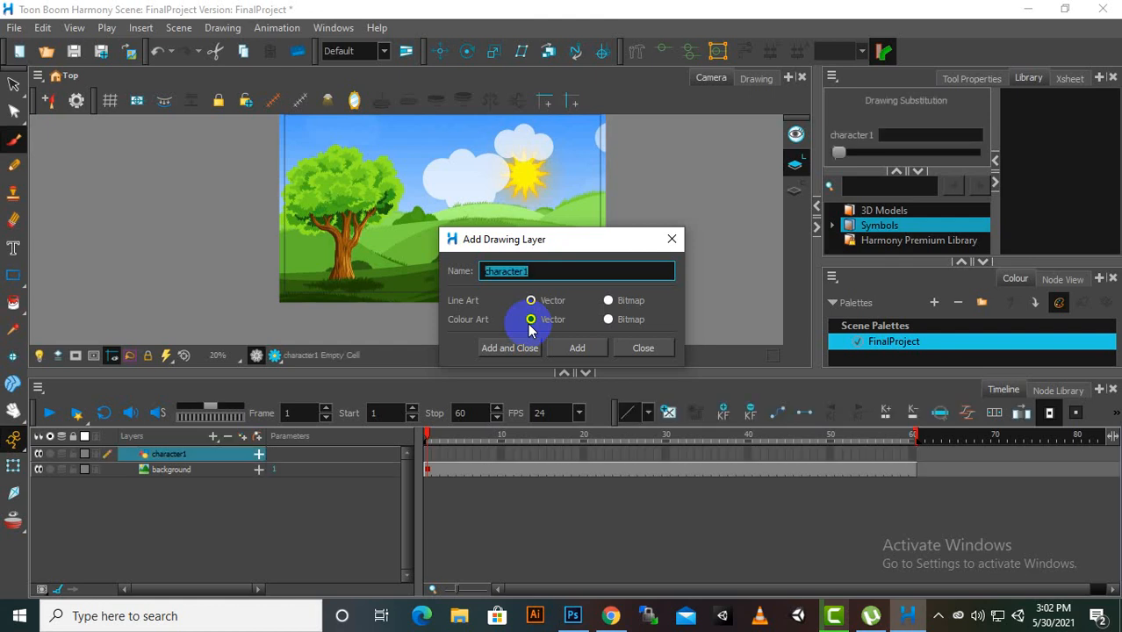
left_click(623, 348)
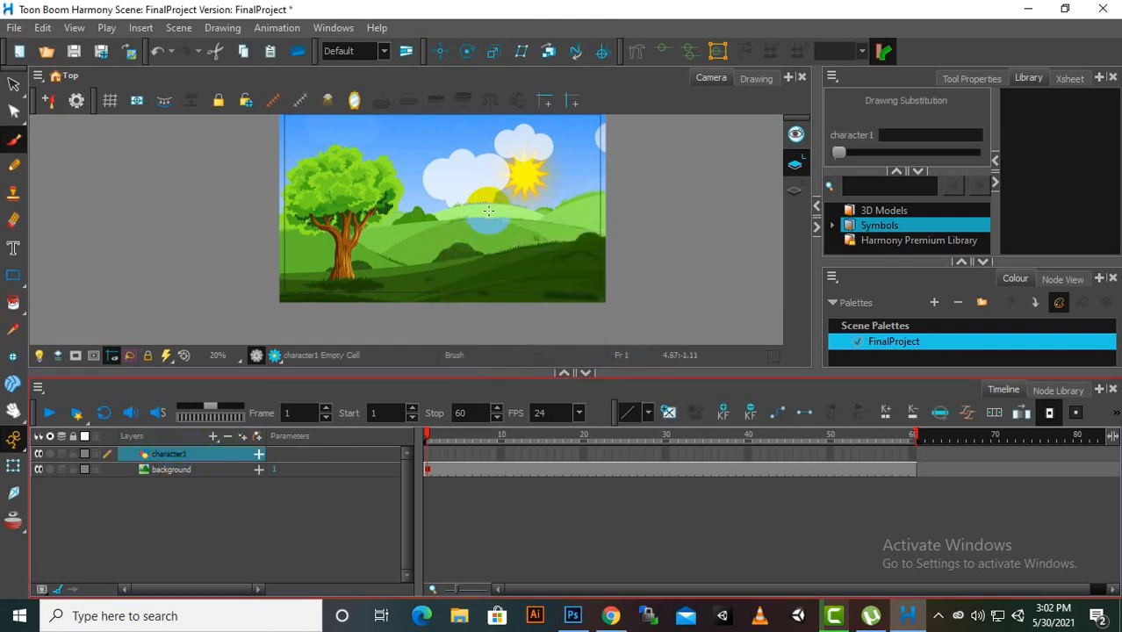
mouse_move(488, 211)
left_mouse_down()
mouse_move(445, 178)
mouse_move(485, 155)
mouse_move(499, 191)
mouse_move(486, 217)
mouse_move(518, 249)
left_mouse_up()
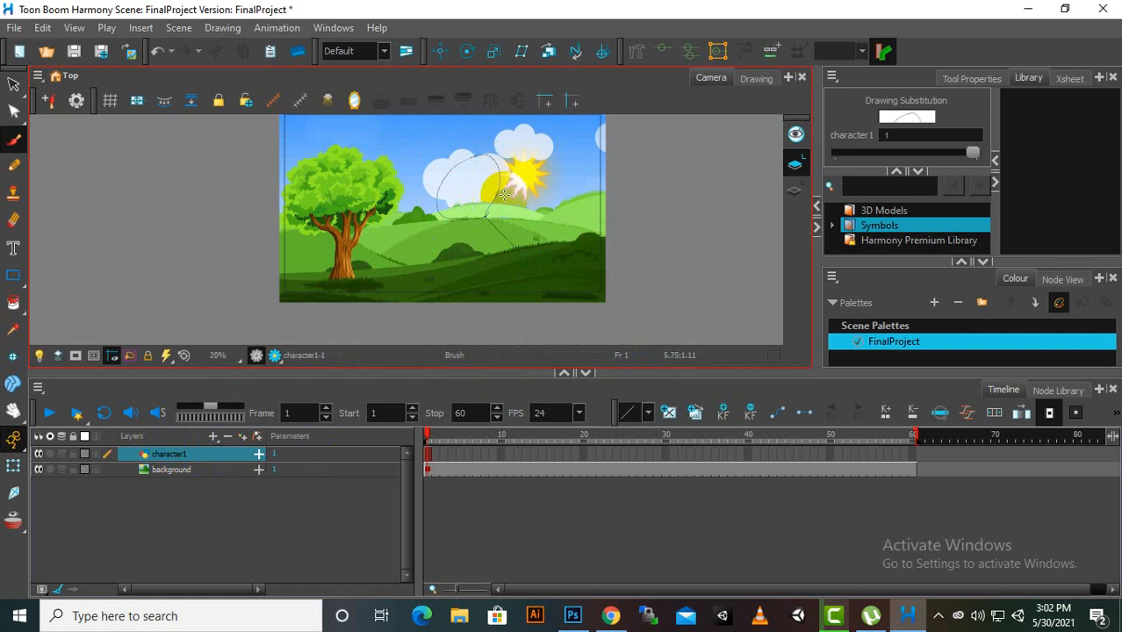
scroll(503, 194, "up", 4)
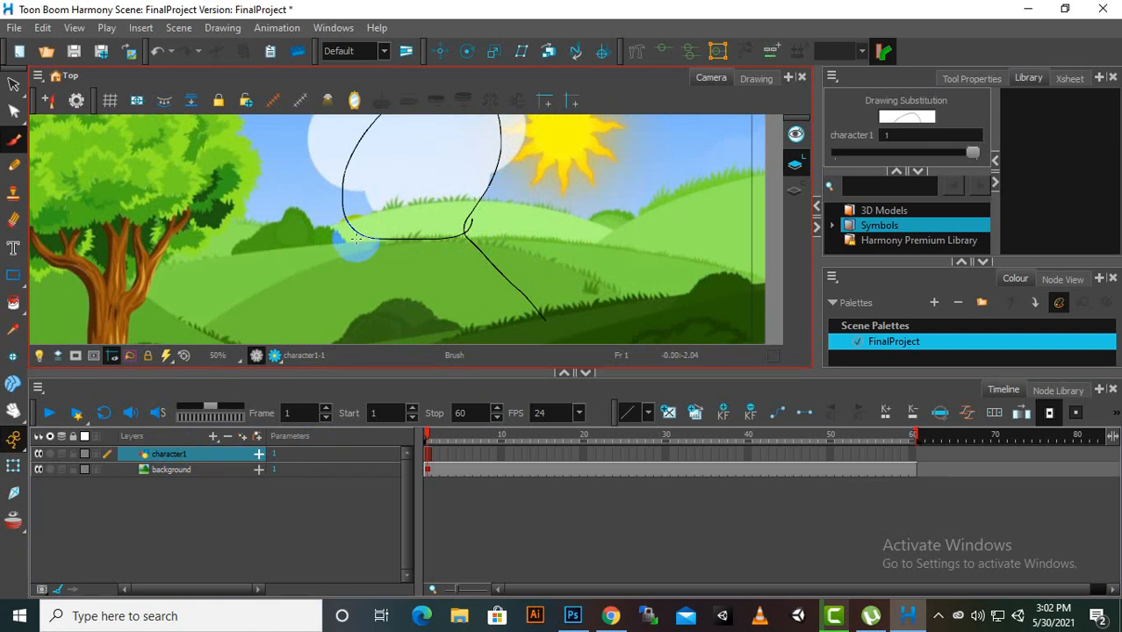
key("ctrl+z")
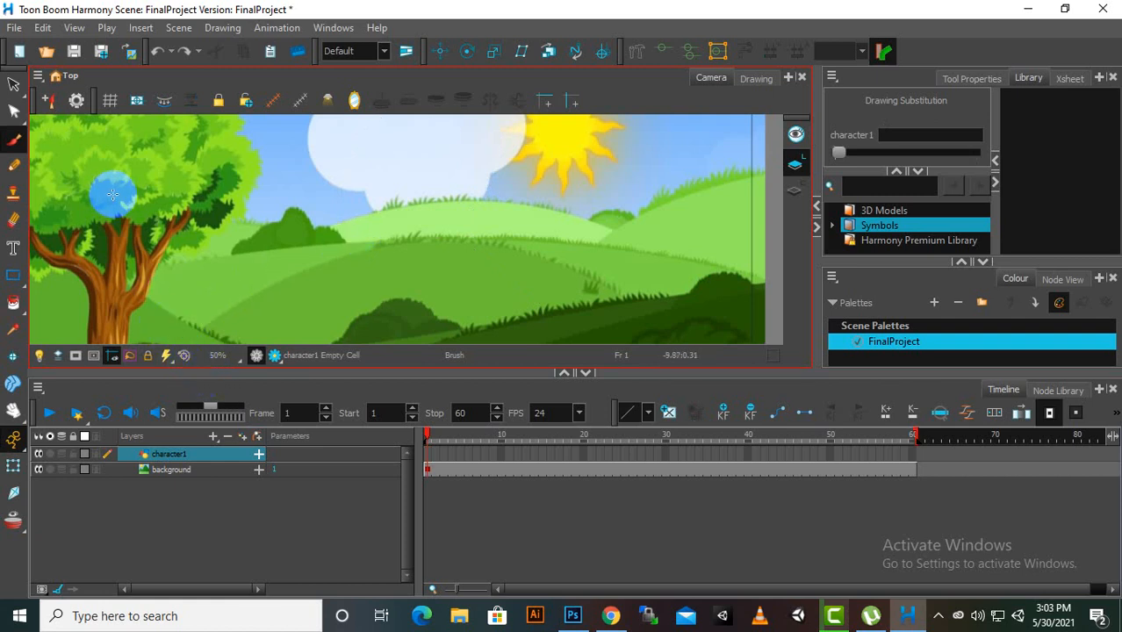
scroll(462, 239, "down", 2)
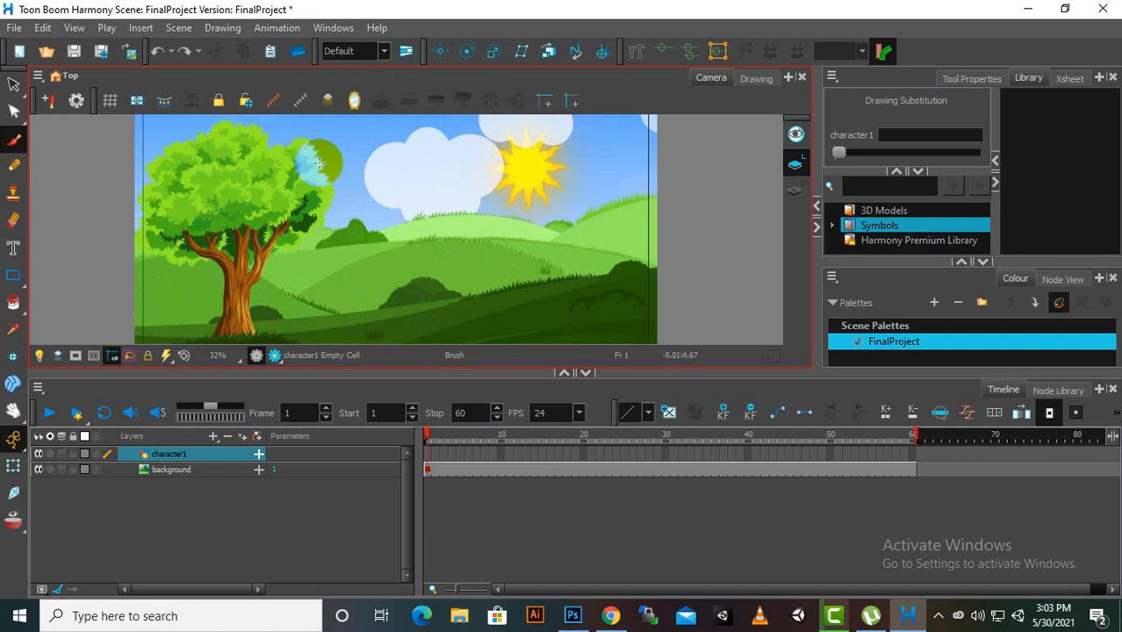
mouse_move(301, 219)
left_mouse_down()
mouse_move(315, 235)
mouse_move(298, 214)
left_mouse_up()
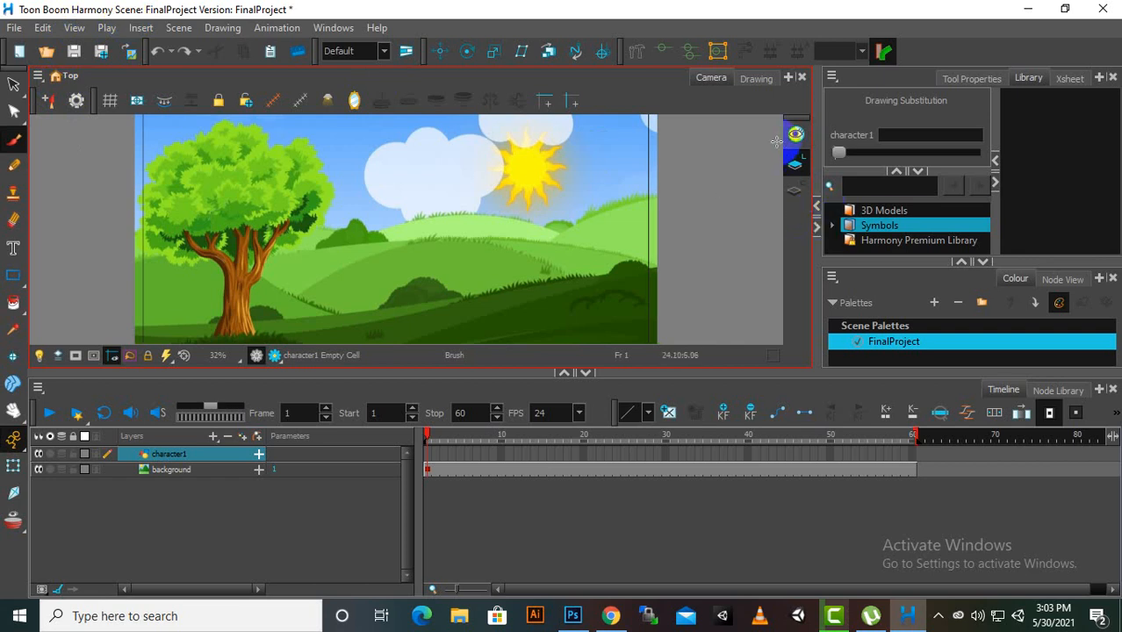
left_click(793, 191)
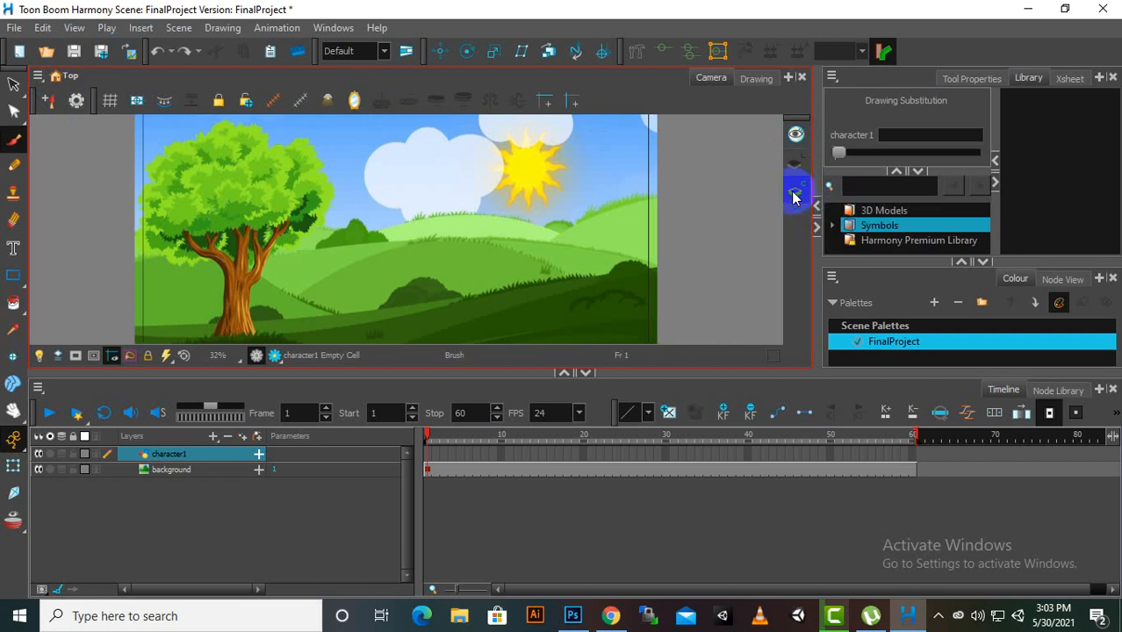
left_click(795, 171)
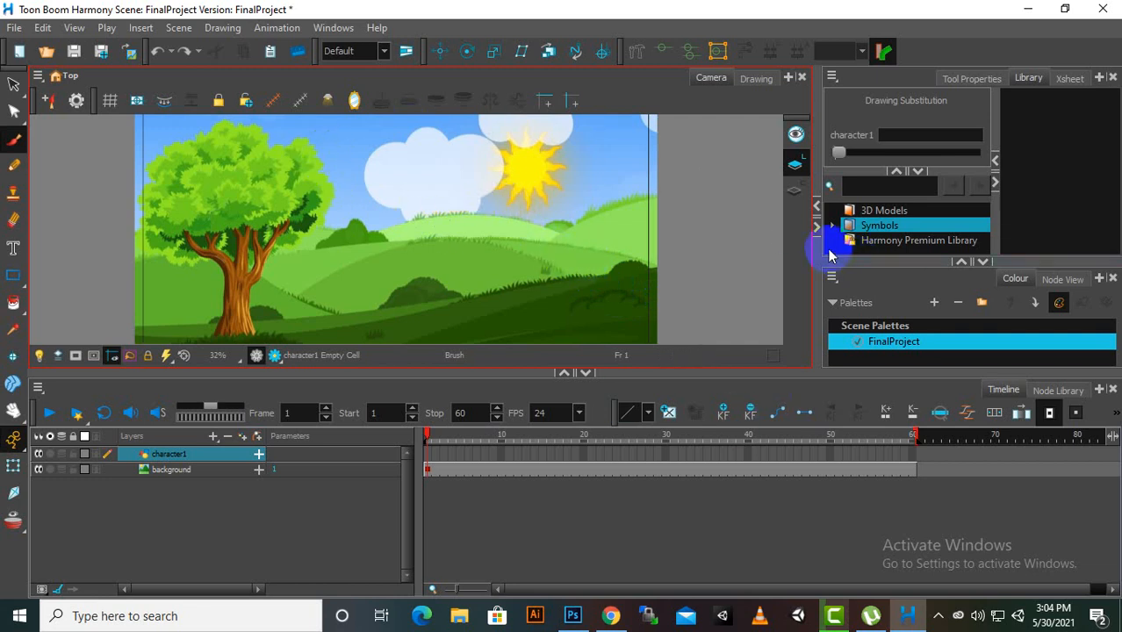
Step: Enable Support Overlay and Underlay Arts in the advanced preferences and close the preferences
left_click(43, 28)
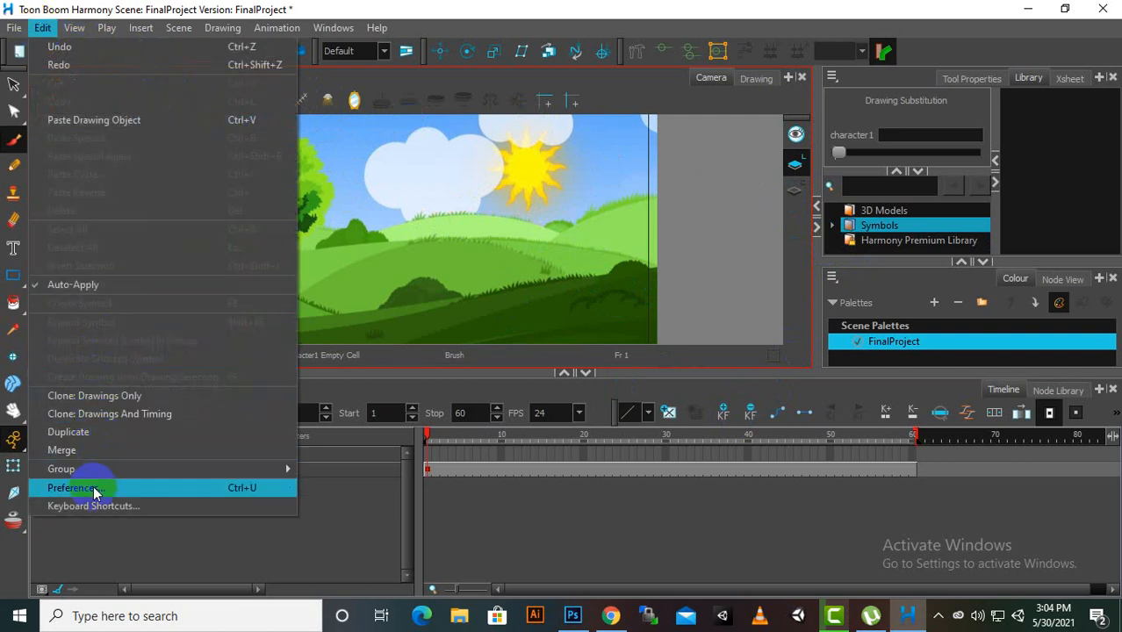
left_click(76, 488)
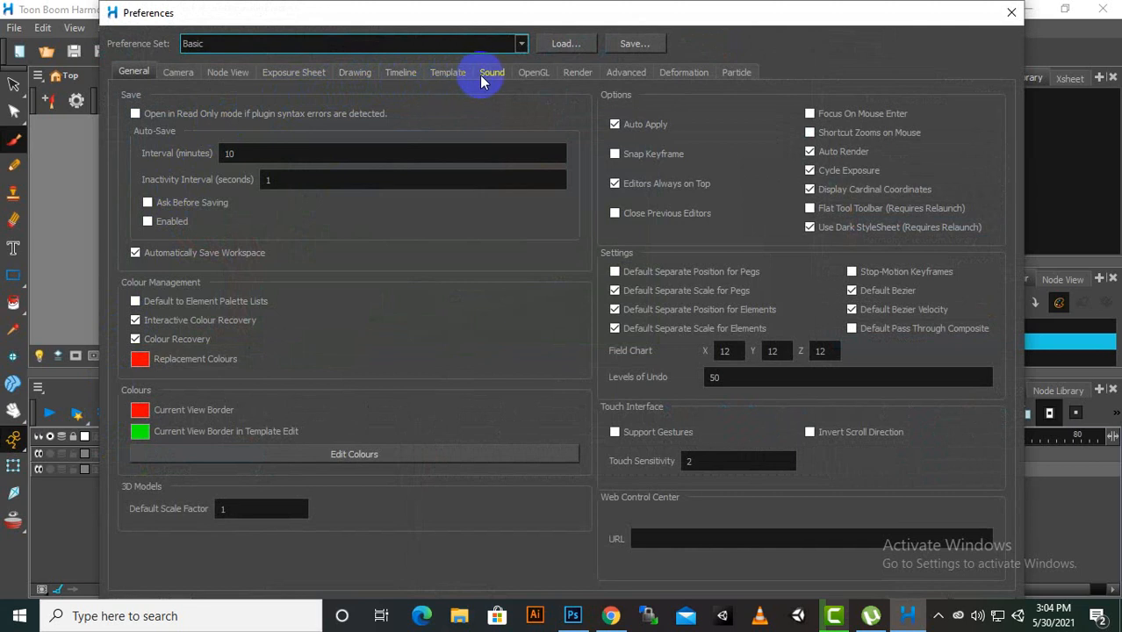
left_click(626, 72)
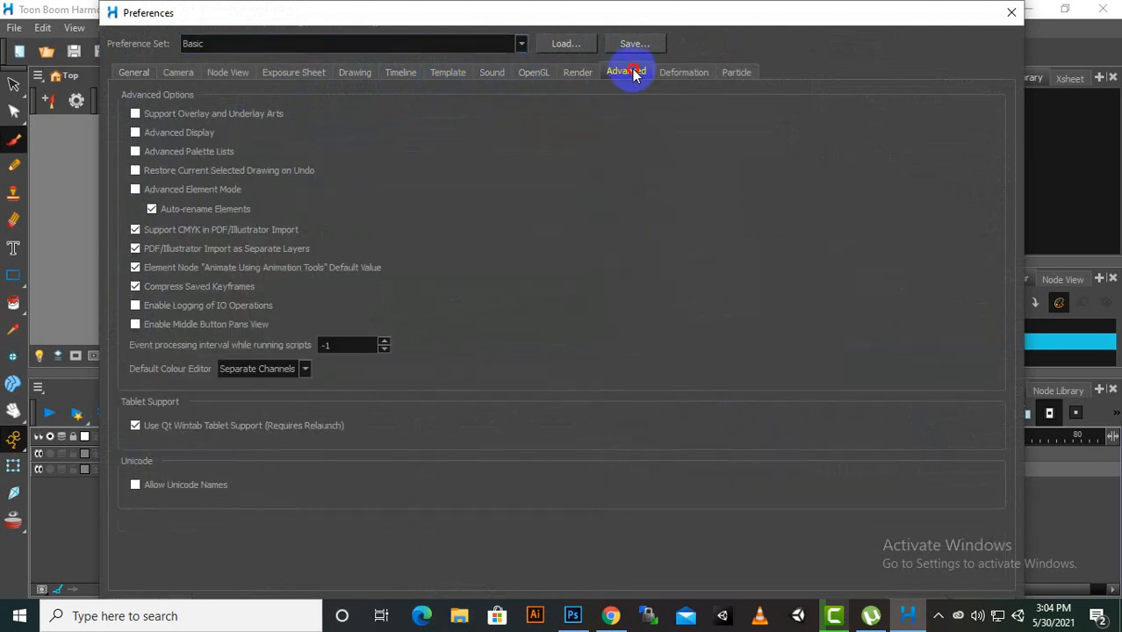
left_click(181, 113)
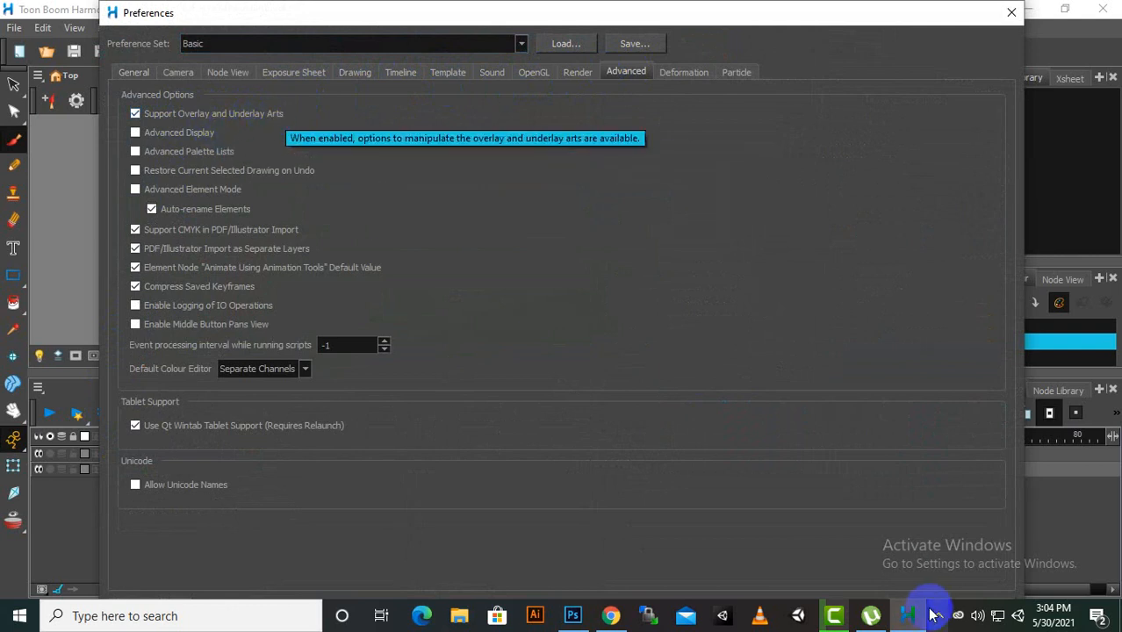
left_click_drag(793, 13, 691, 5)
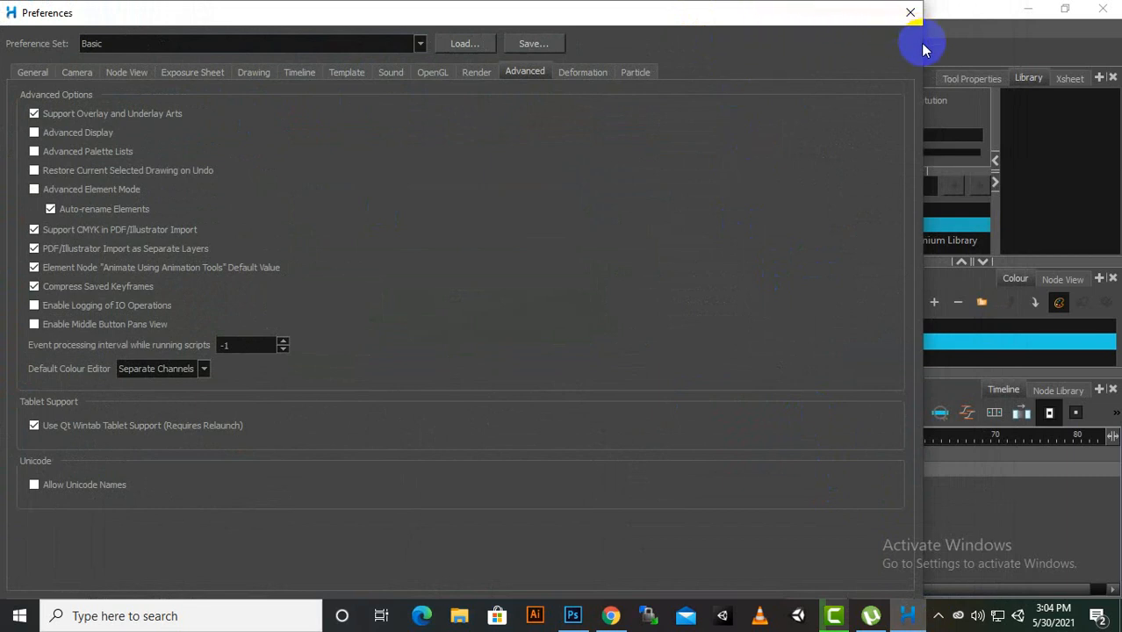
left_click_drag(821, 12, 853, 69)
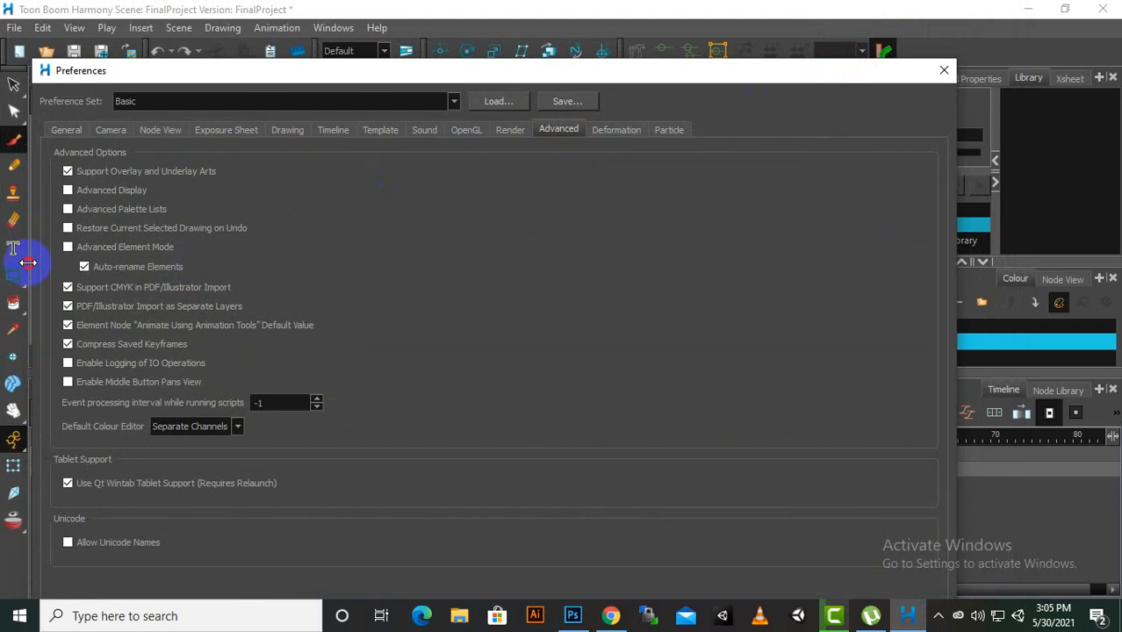
left_click_drag(28, 263, 171, 258)
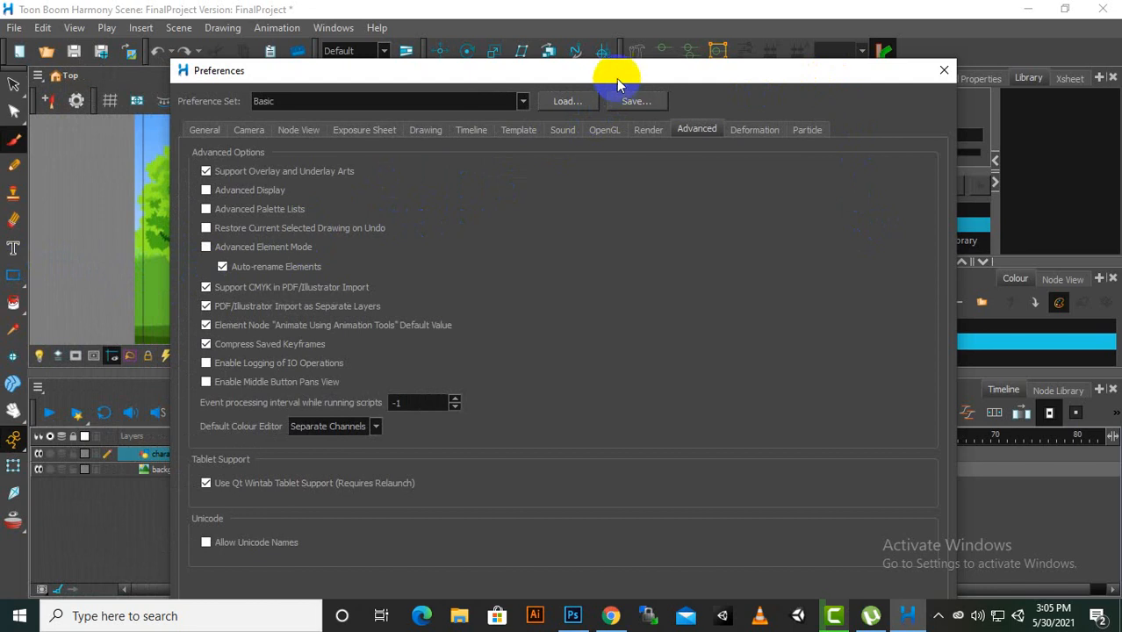
left_click_drag(618, 81, 618, 11)
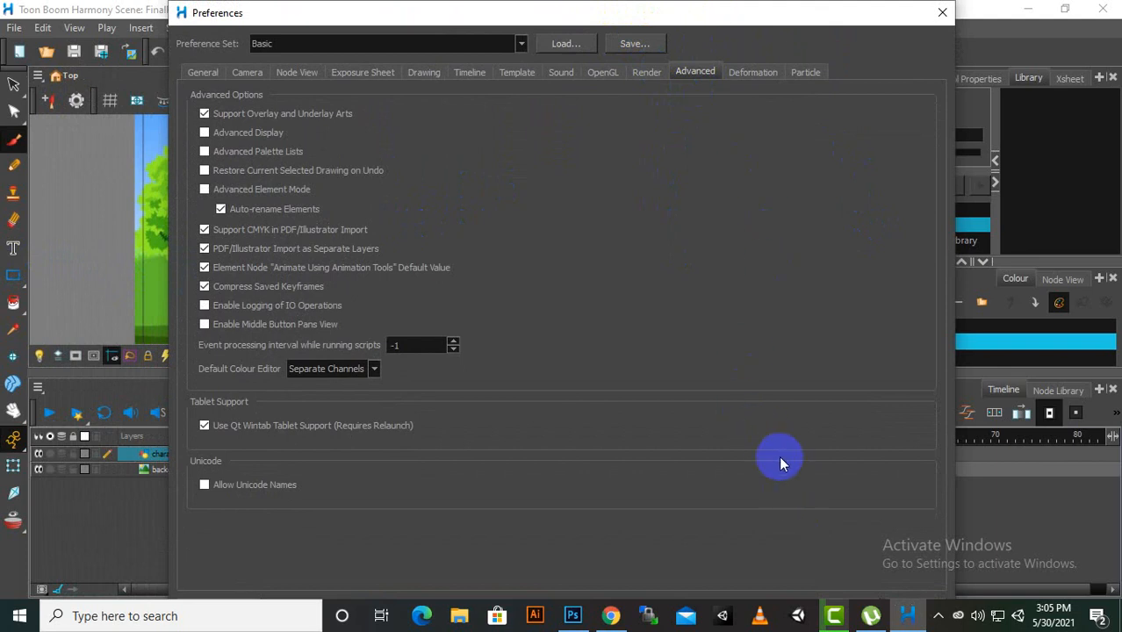
key("Escape")
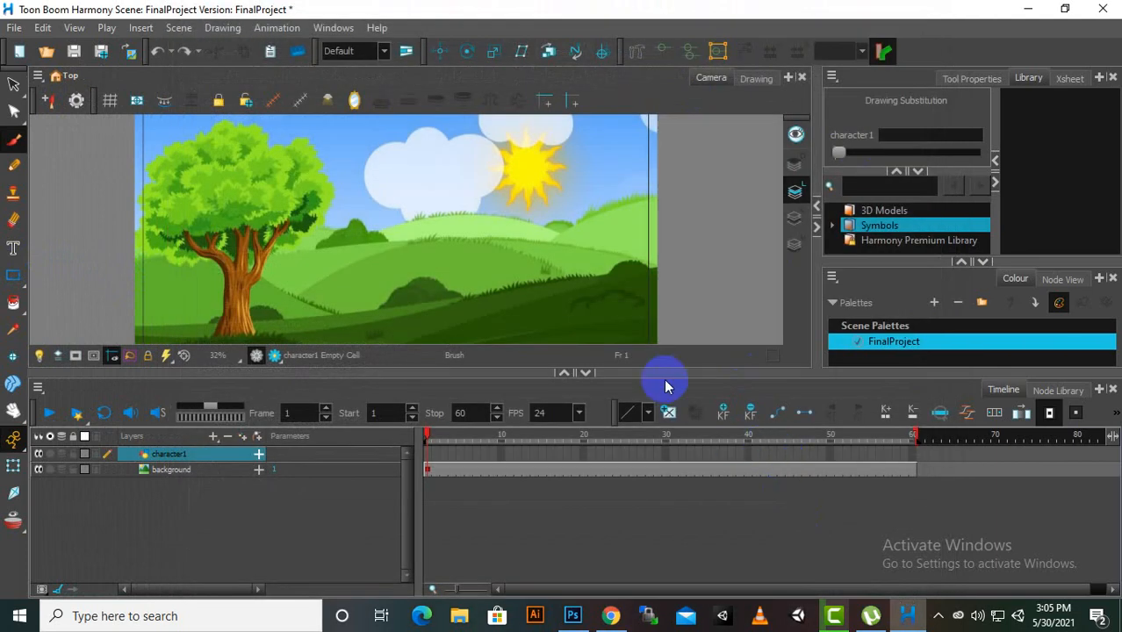
Step: Try the underlay art layer, return to Line Art, and switch the workspace to Hand-Drawn
left_click(795, 248)
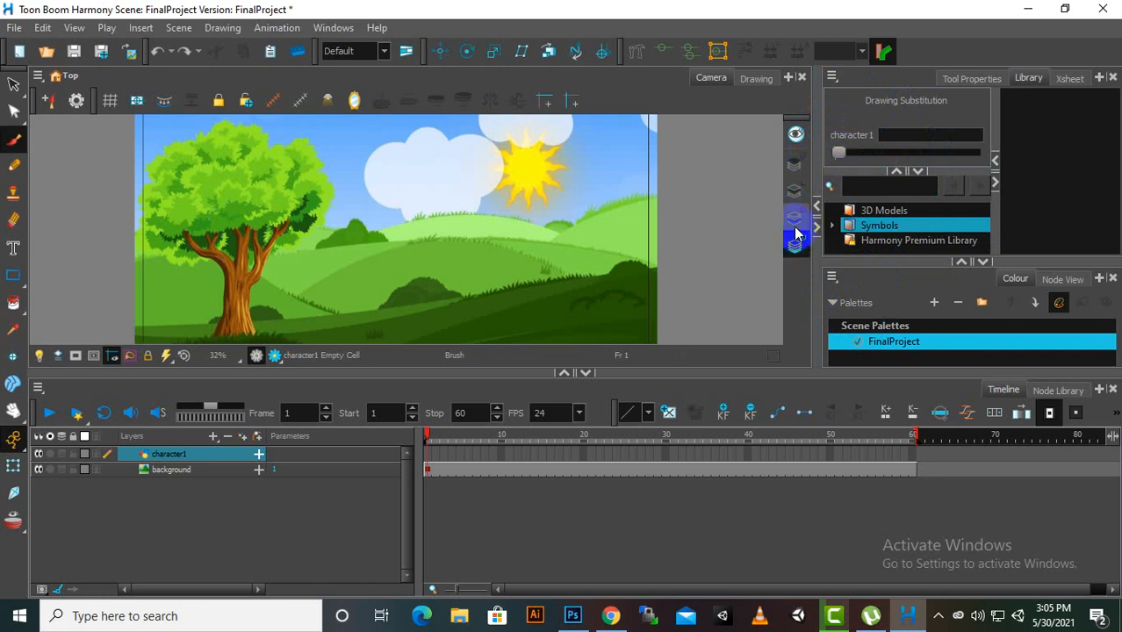
left_click(793, 183)
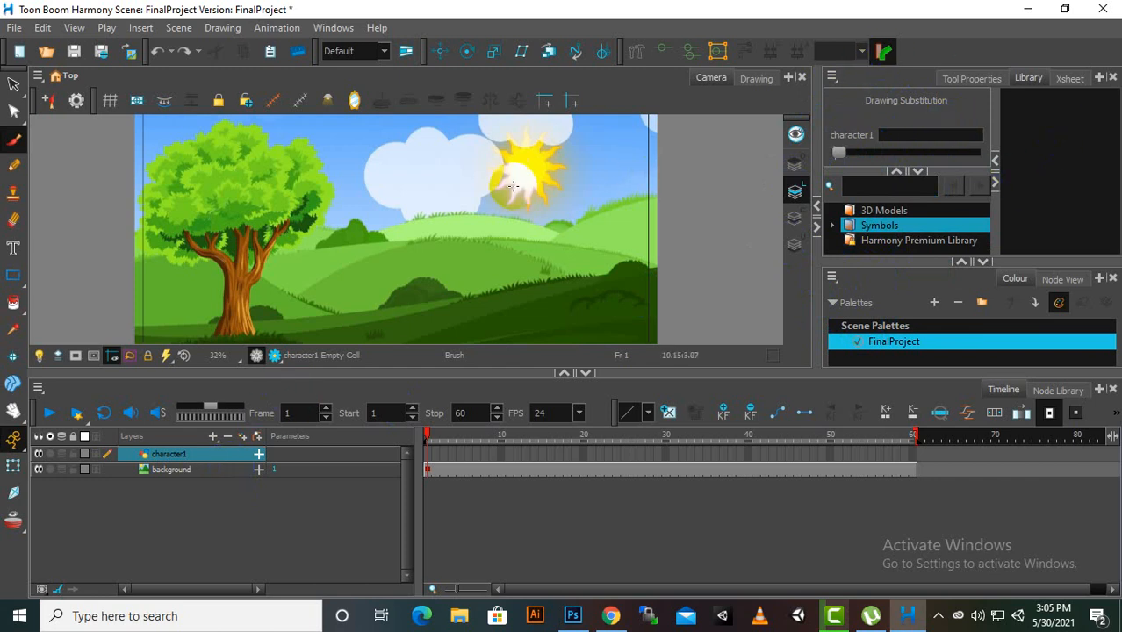
left_click(384, 53)
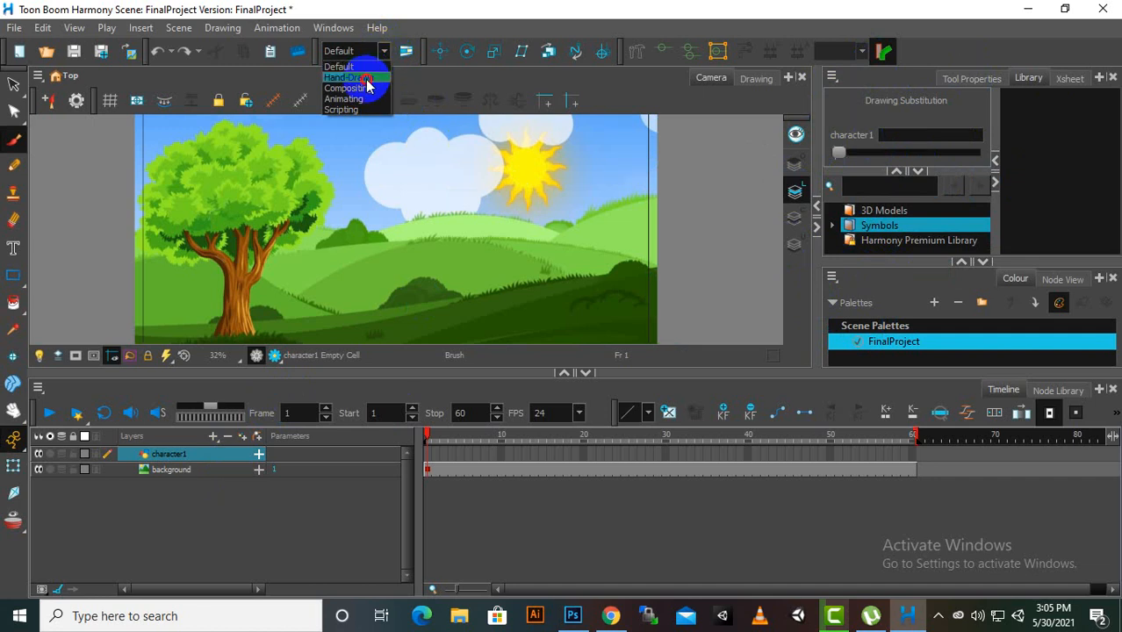
left_click(366, 83)
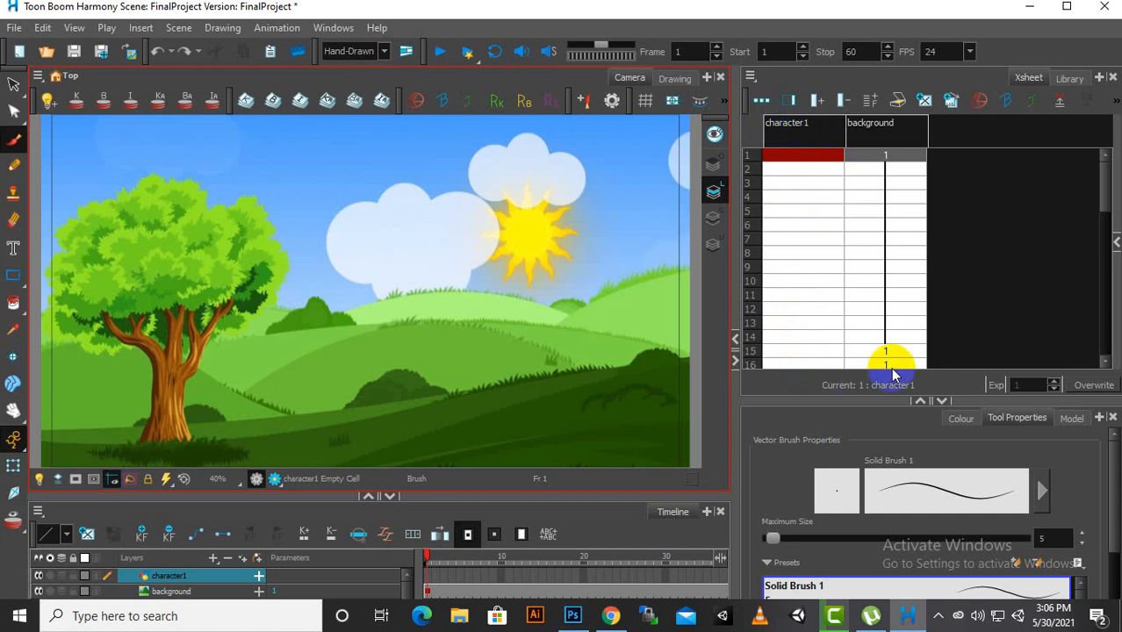
Step: Compare the character1 and background columns in the Xsheet and leave the whole character1 column selected
left_click(815, 141)
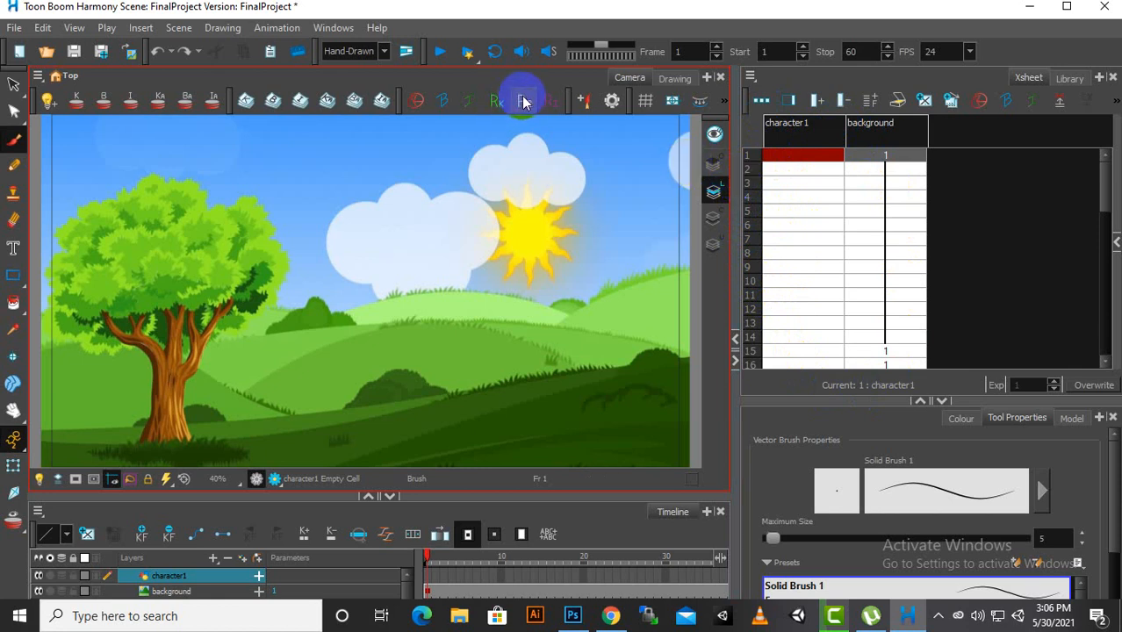
left_click(793, 161)
left_click(801, 138)
left_click(904, 138)
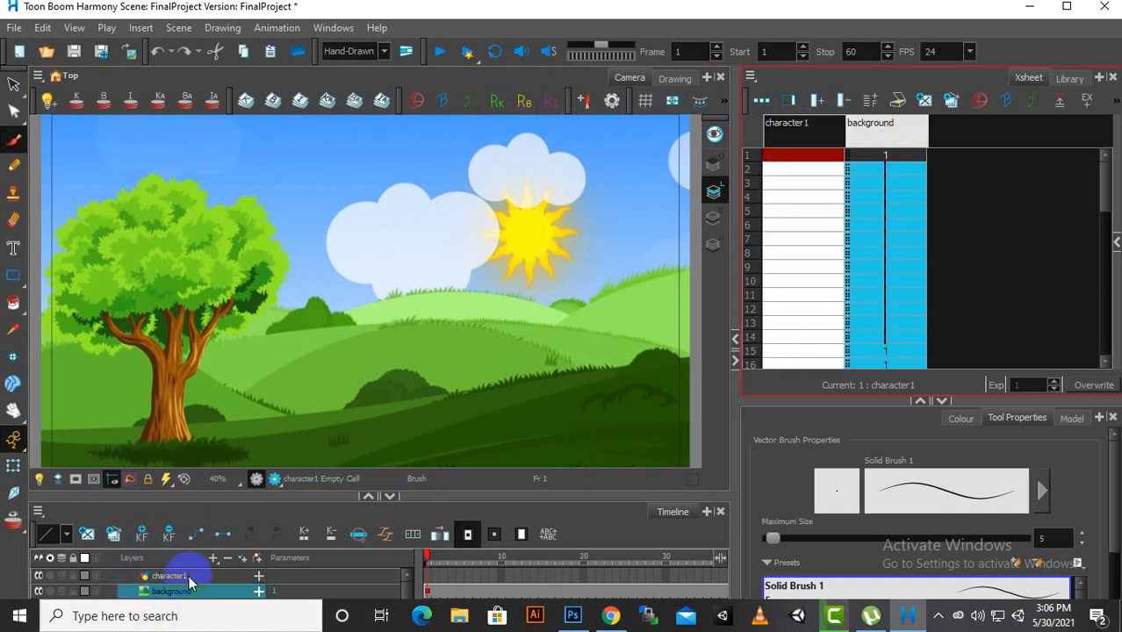
left_click(801, 139)
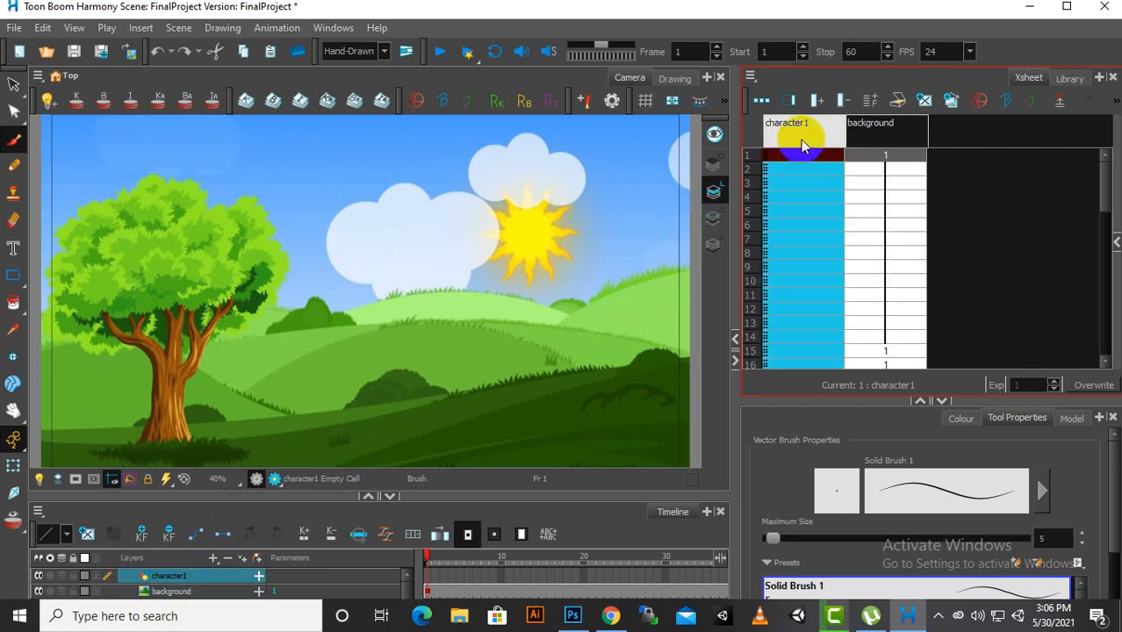
scroll(887, 314, "down", 10)
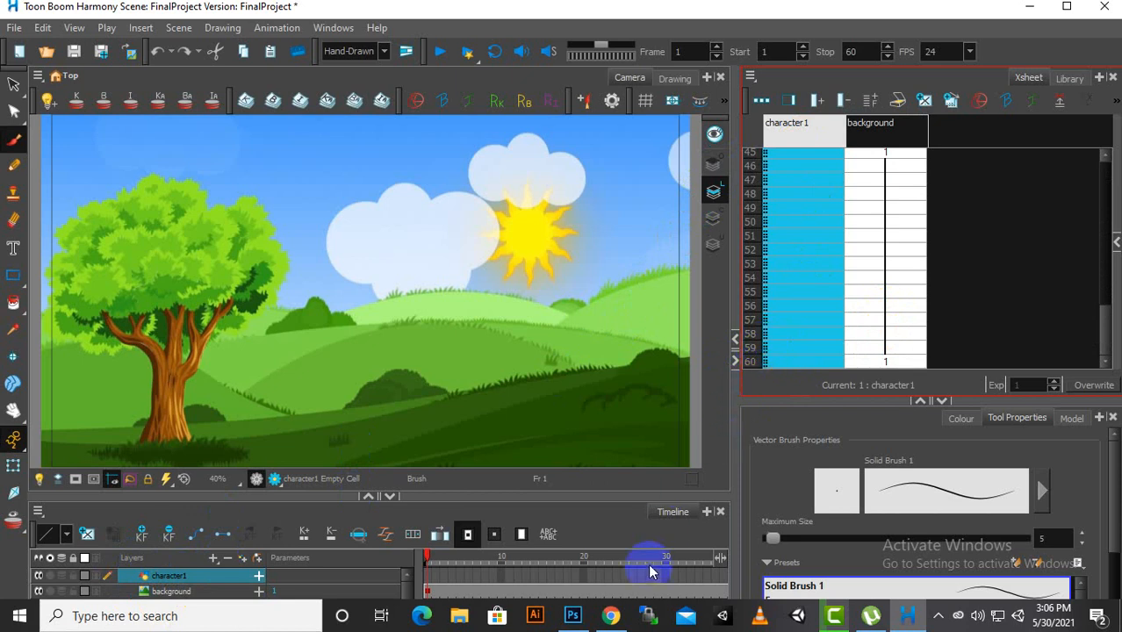
right_click(805, 341)
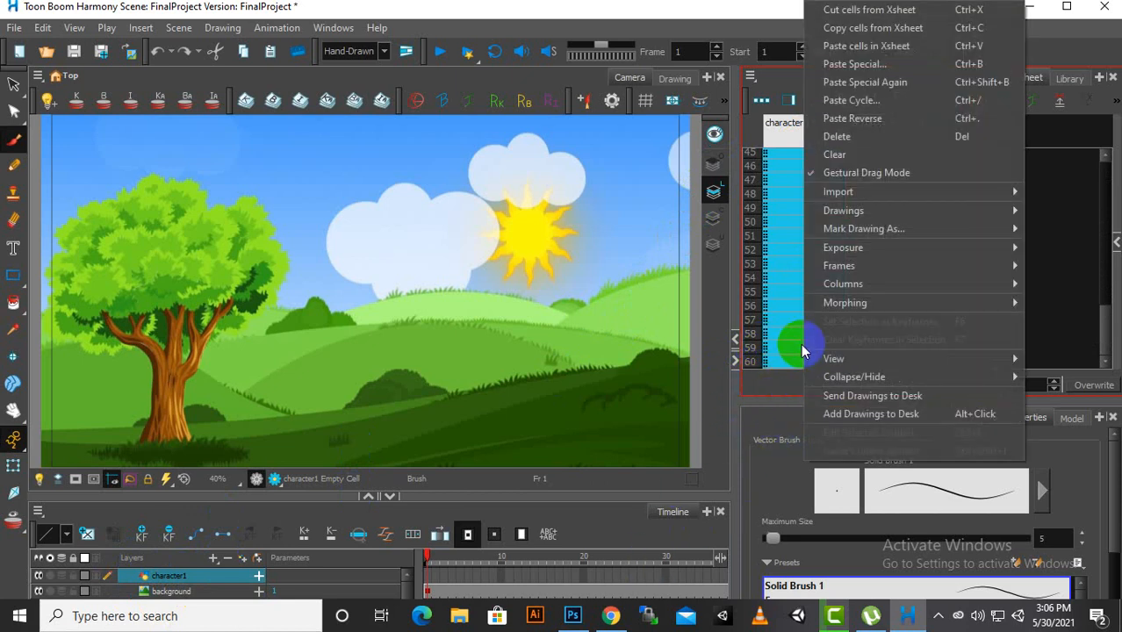
mouse_move(840, 251)
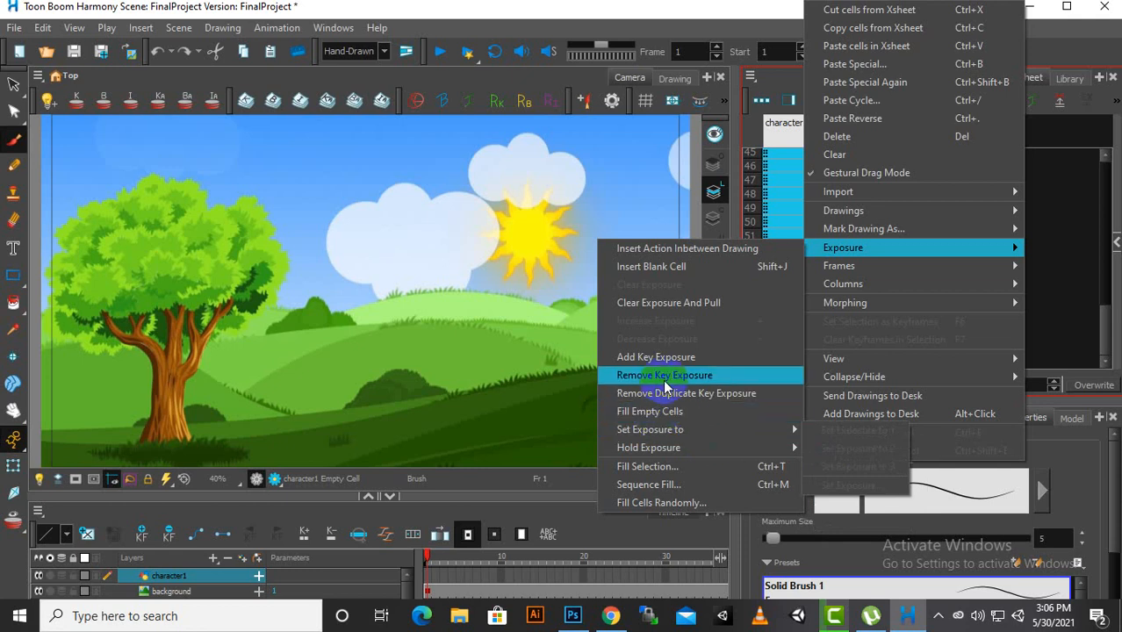
left_click(654, 12)
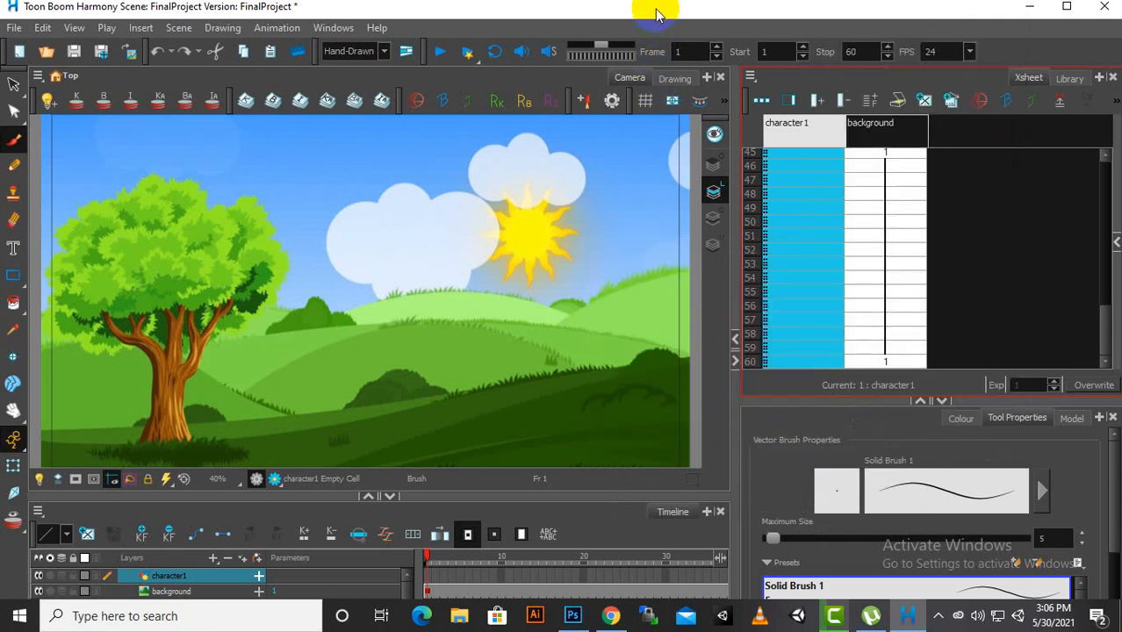
right_click(538, 586)
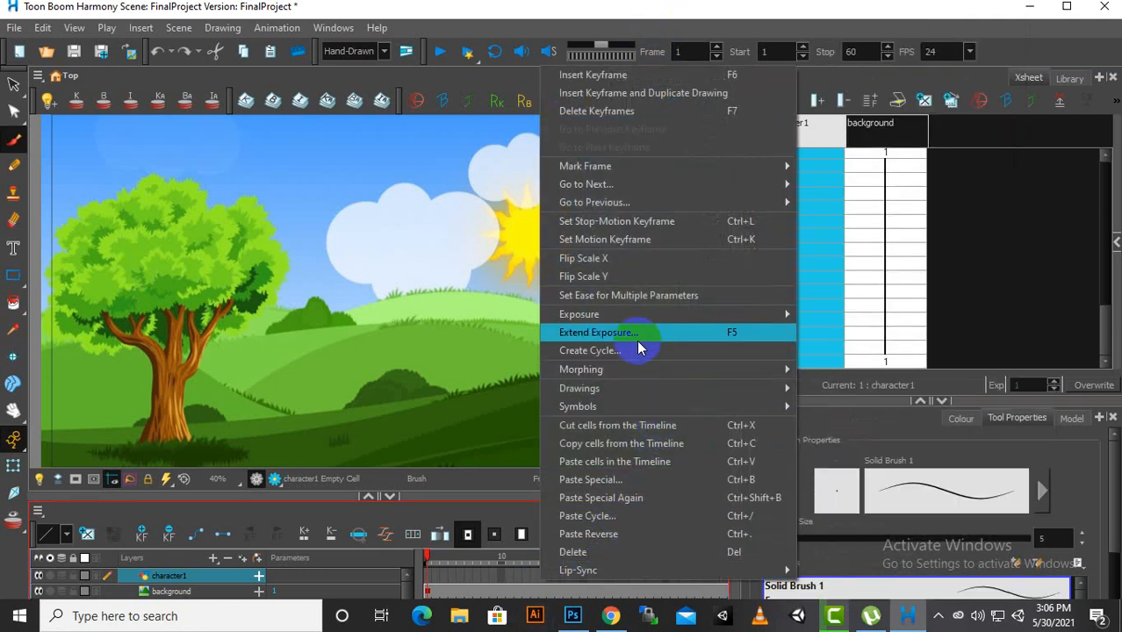
left_click(520, 5)
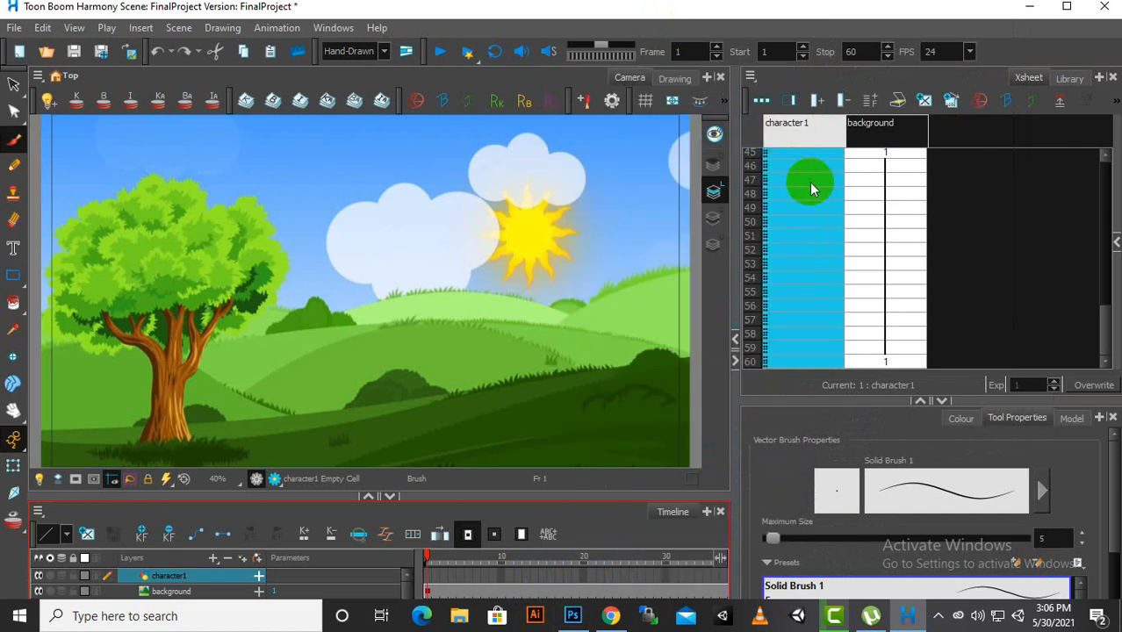
left_click(805, 327)
scroll(772, 351, "up", 6)
scroll(776, 355, "up", 3)
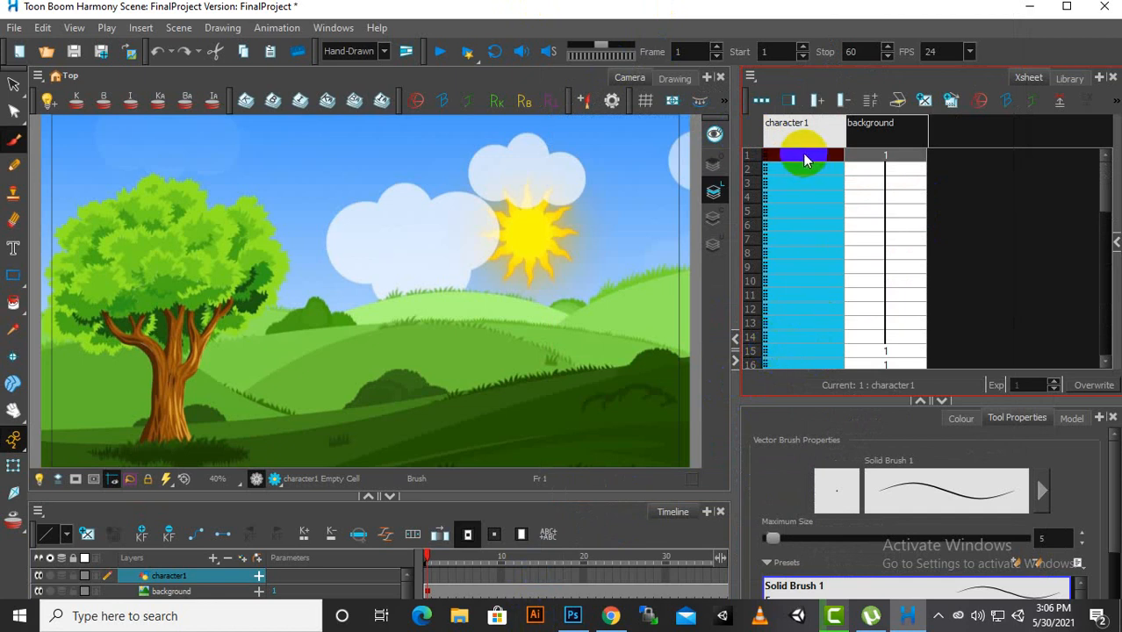
Step: Reveal the collapsed side panes of the Xsheet and adjust their widths
left_click(1114, 245)
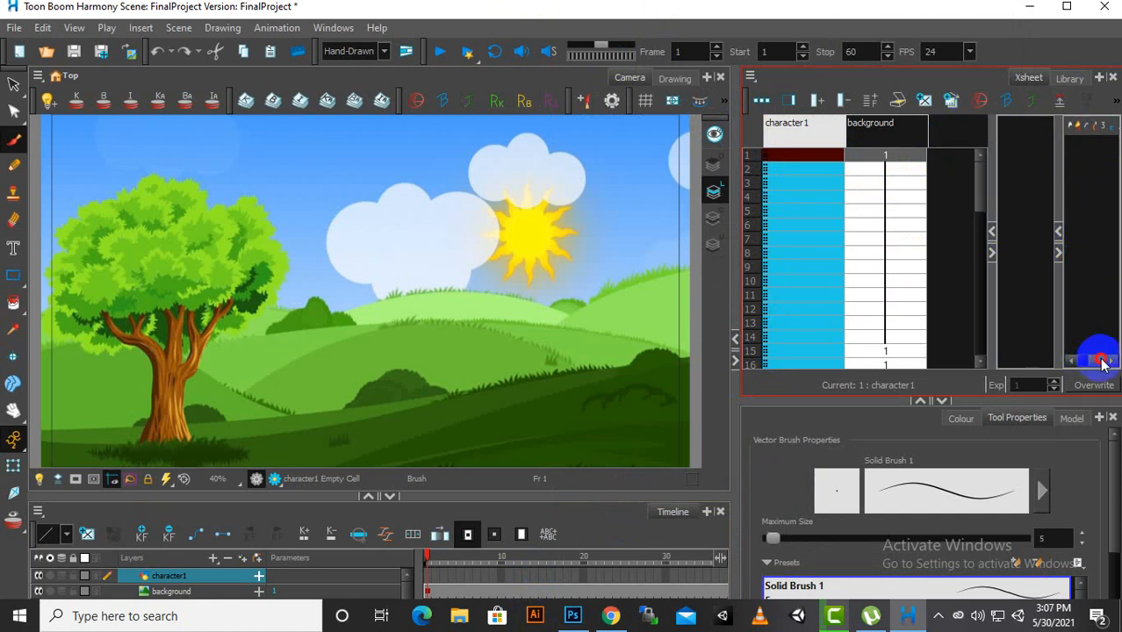
left_click(992, 234)
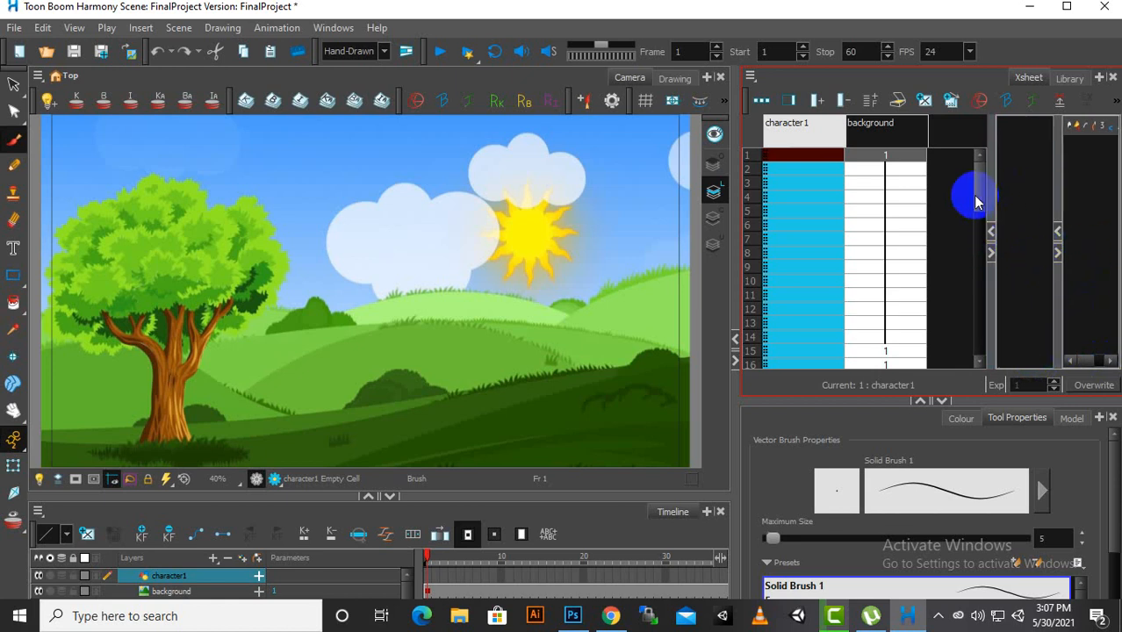
mouse_move(981, 180)
left_mouse_down()
mouse_move(976, 346)
mouse_move(984, 170)
left_mouse_up()
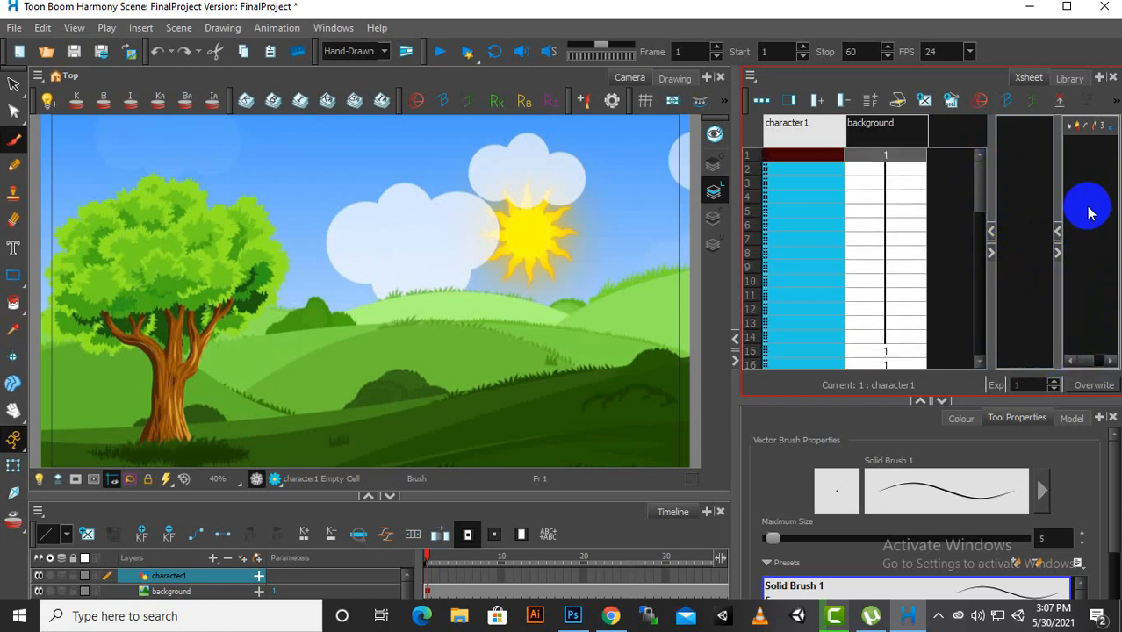
left_click_drag(1057, 167, 1009, 162)
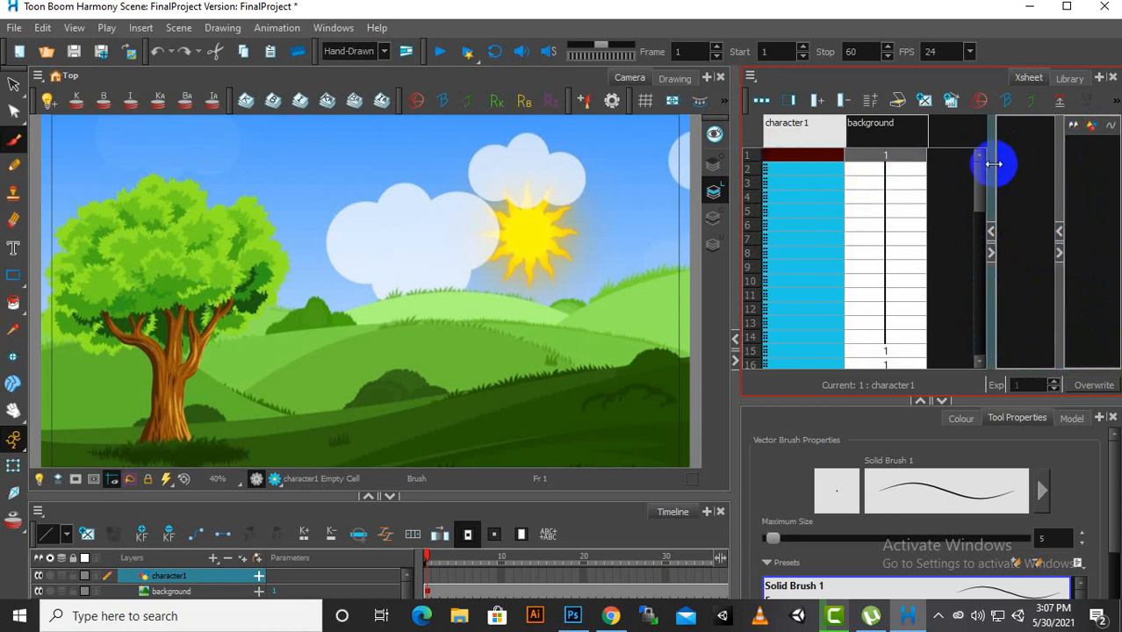
left_click_drag(994, 164, 980, 169)
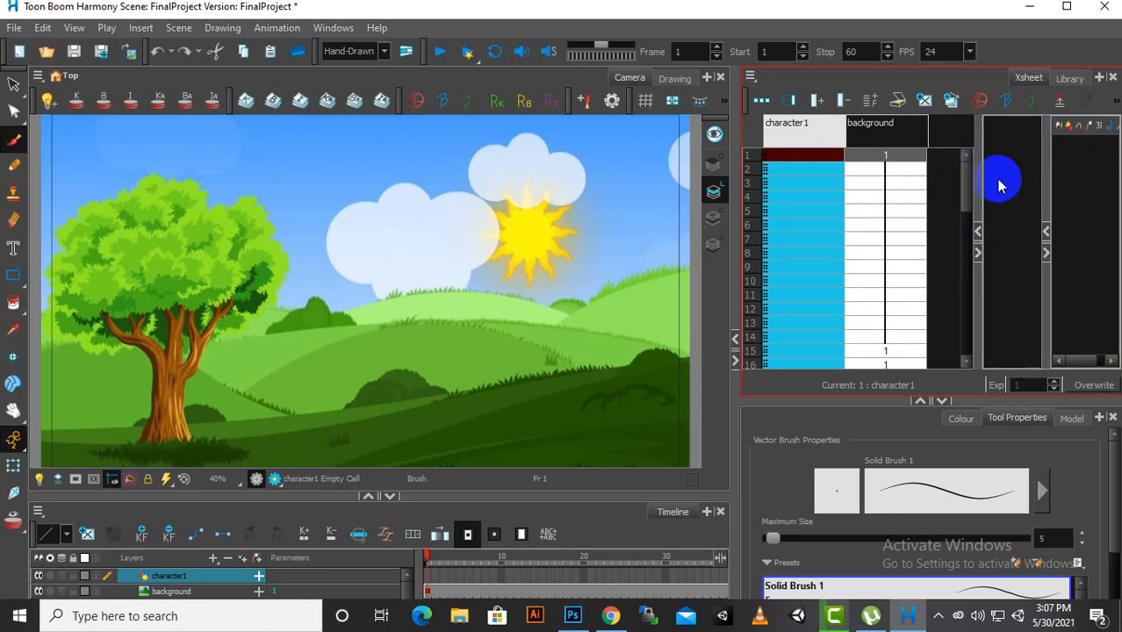
Step: Try the Xsheet's pane layouts, then collapse both side panes so the character1 and background columns fill the view
left_click(1045, 231)
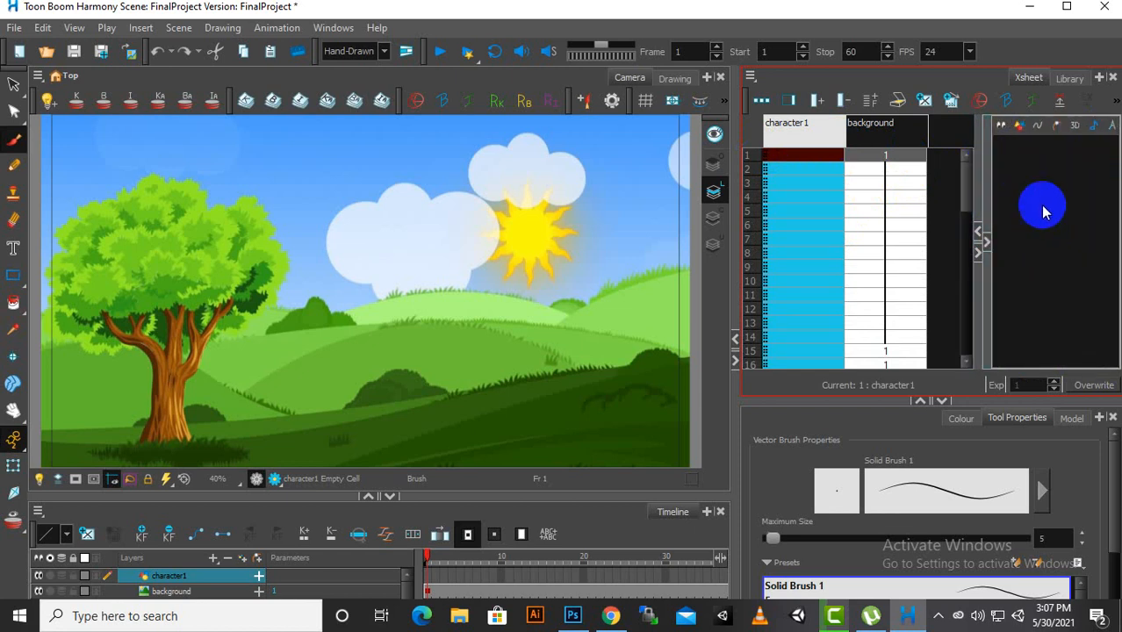
left_click(986, 234)
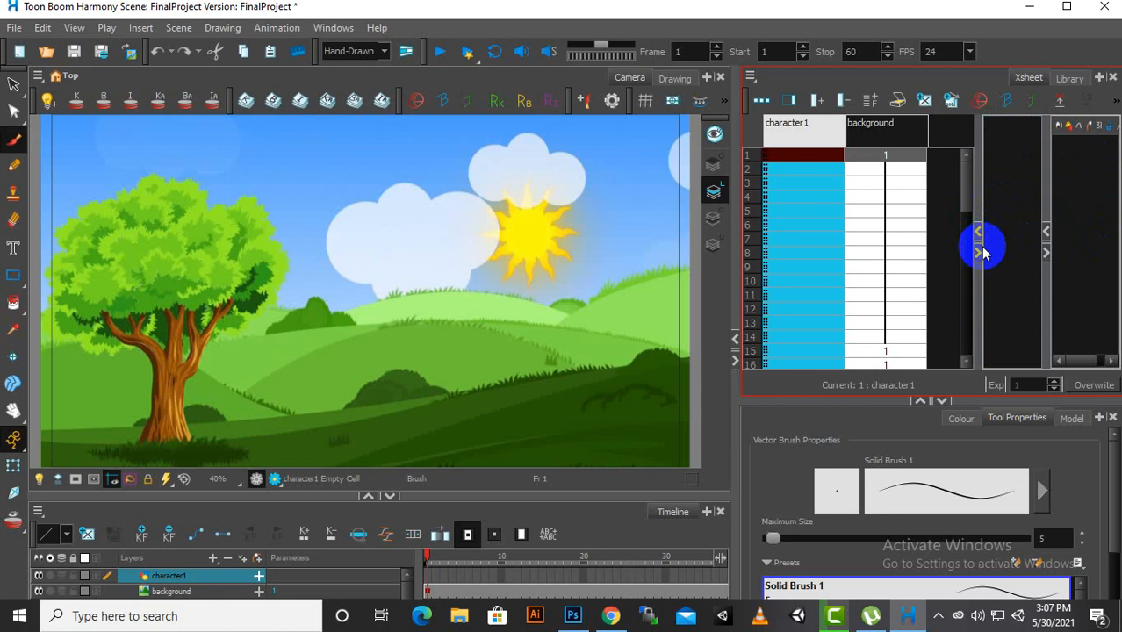
left_click(971, 230)
left_click(978, 231)
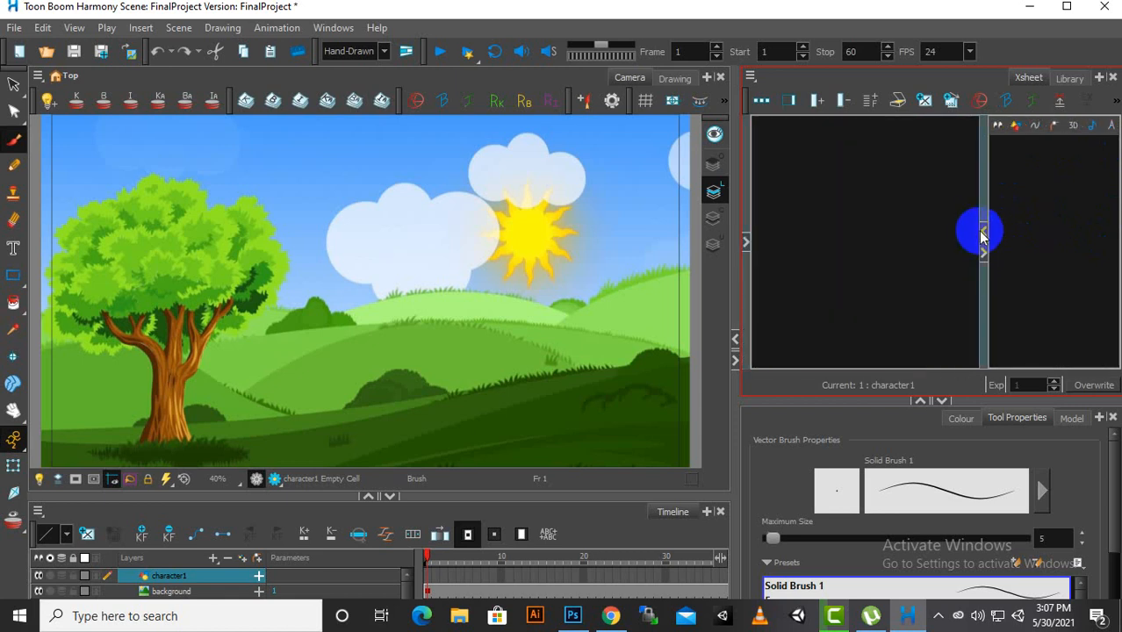
left_click(982, 231)
left_click(752, 241)
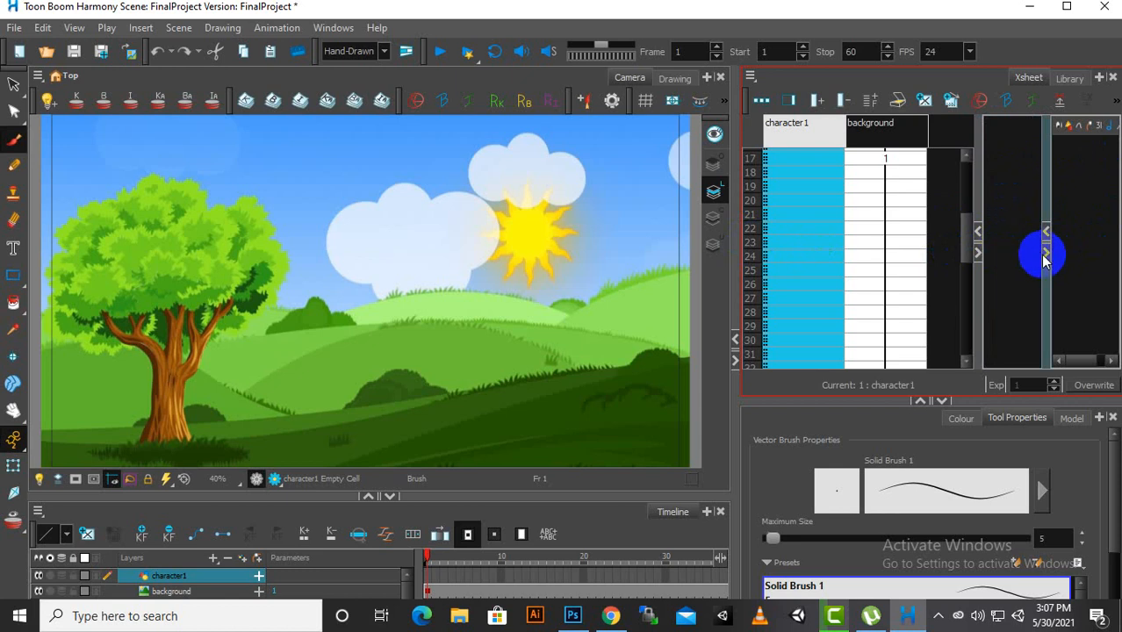
left_click(1045, 255)
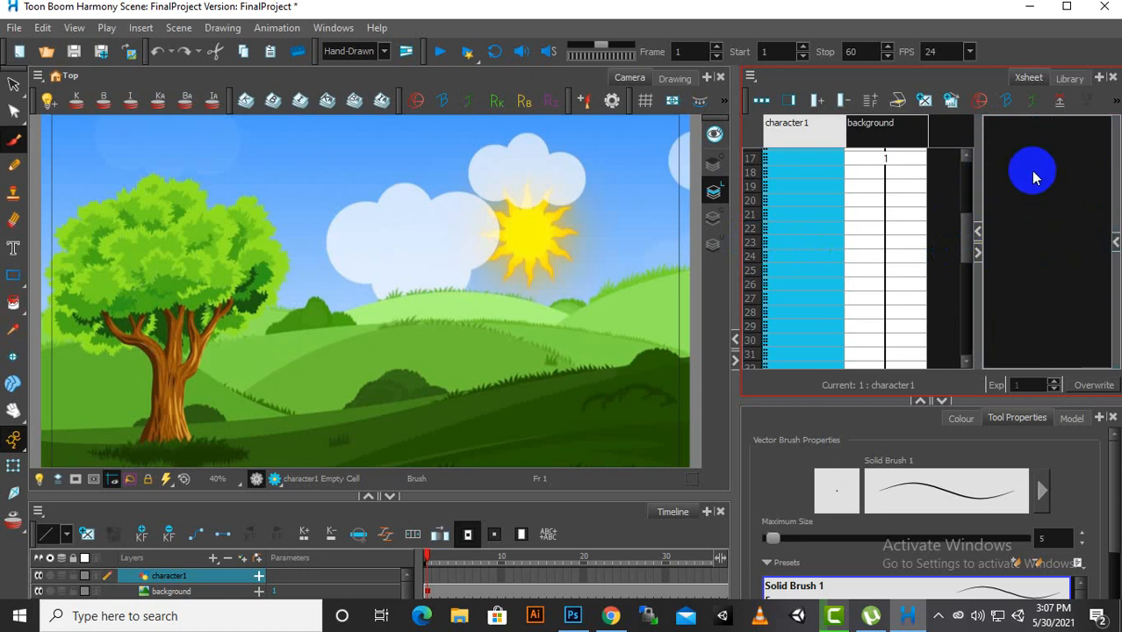
left_click(978, 252)
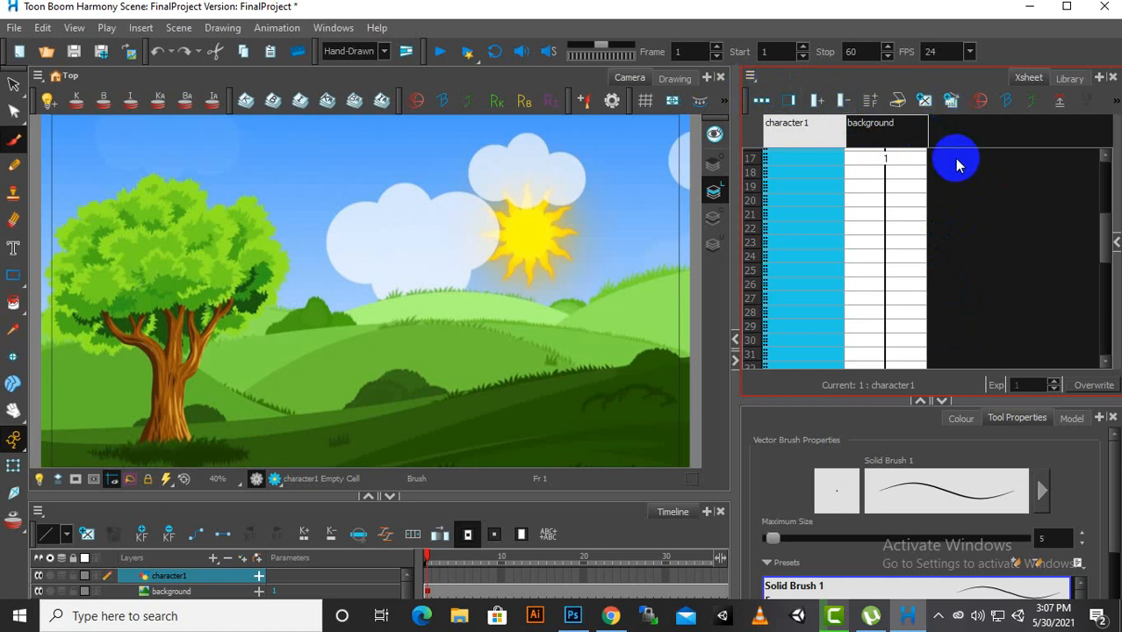
scroll(881, 213, "up", 5)
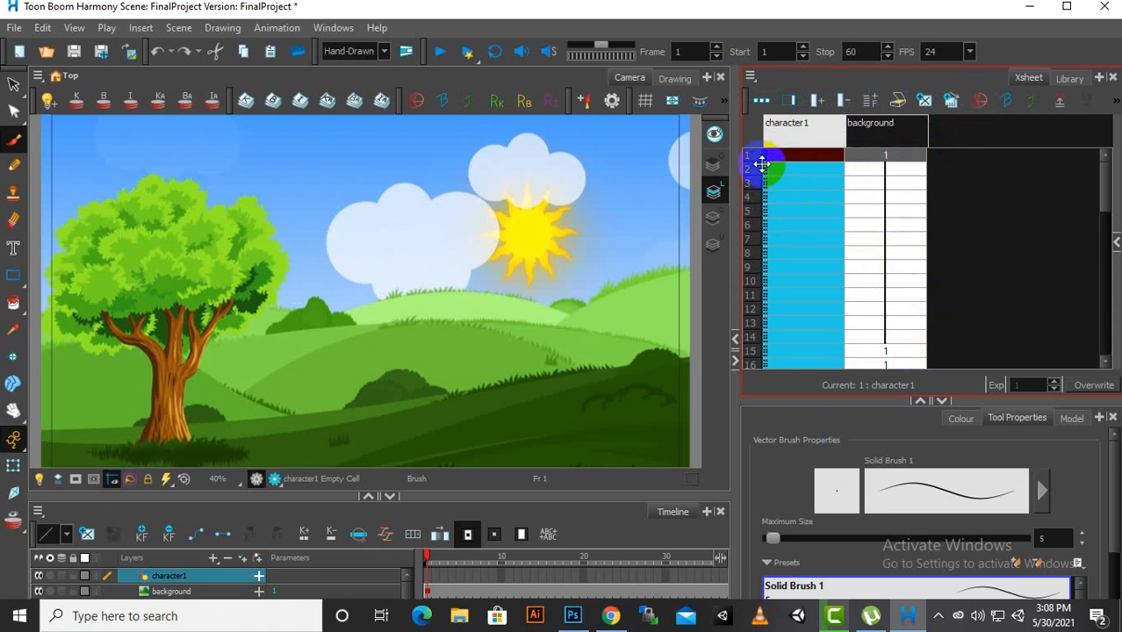
Step: Apply Xsheet tempo markers with starting frame 1, 8 frames per beat and 4 beats per bar, and check the marker lines
left_click(751, 81)
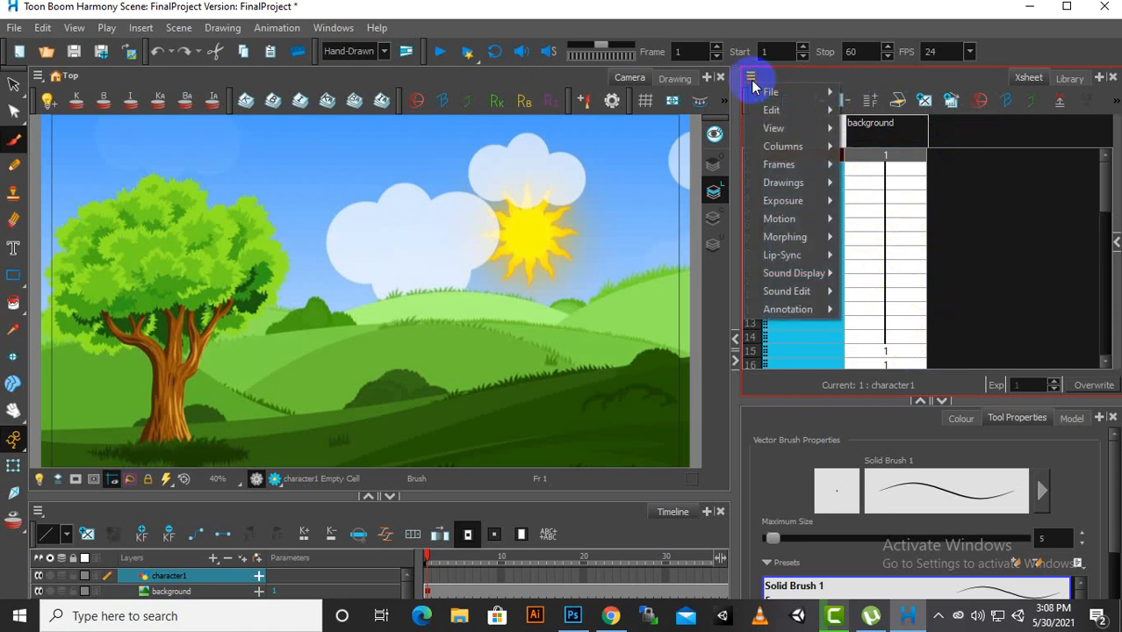
mouse_move(758, 110)
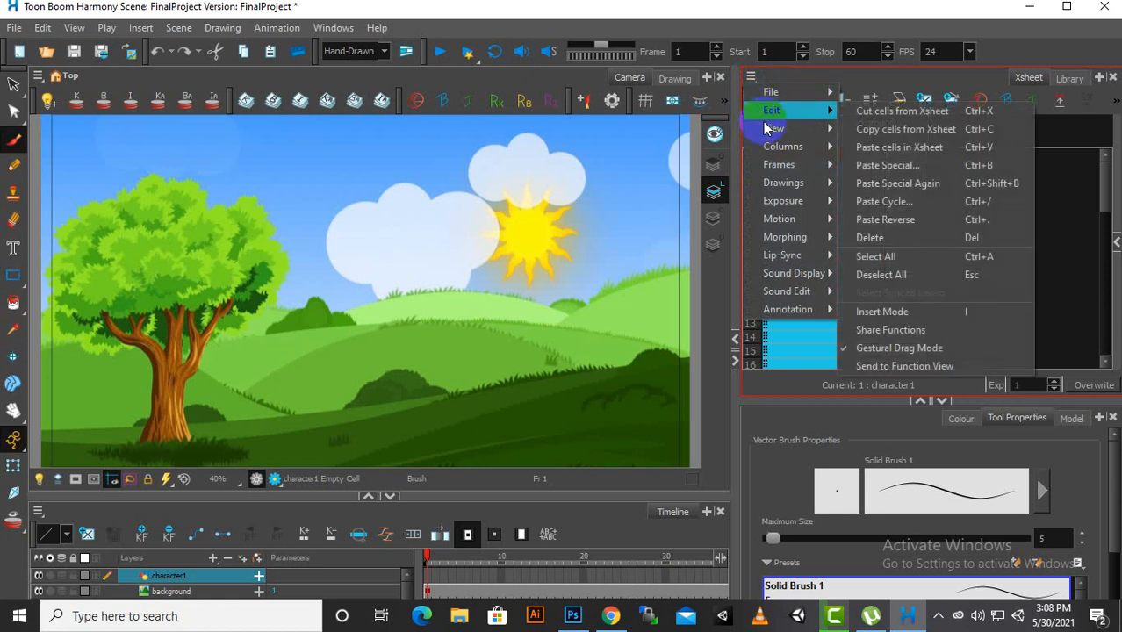
mouse_move(772, 206)
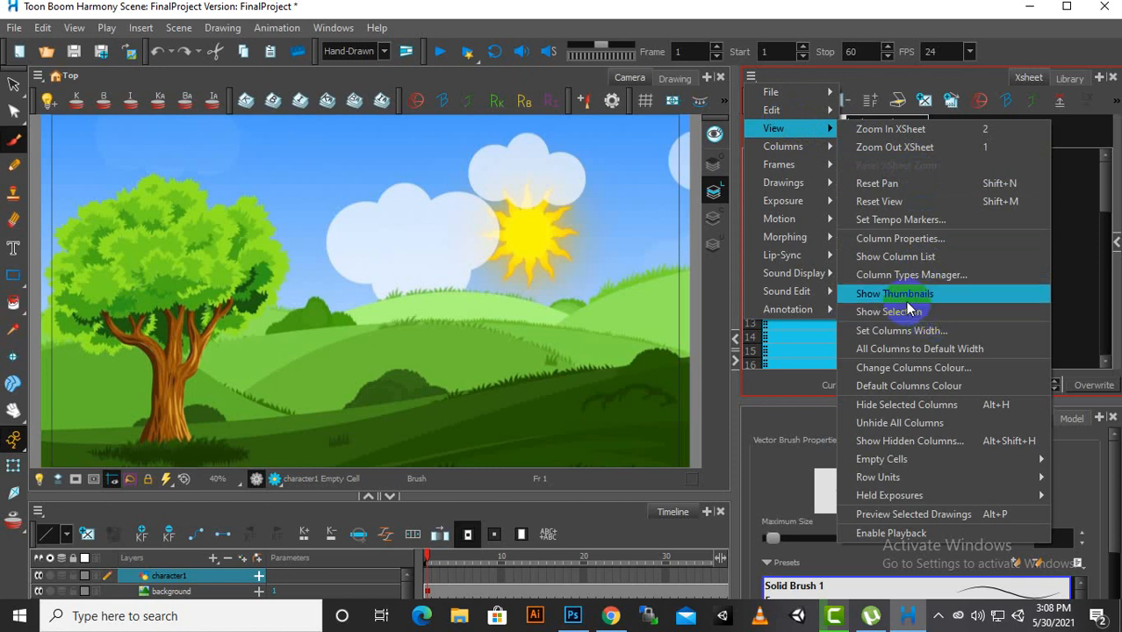
left_click(889, 222)
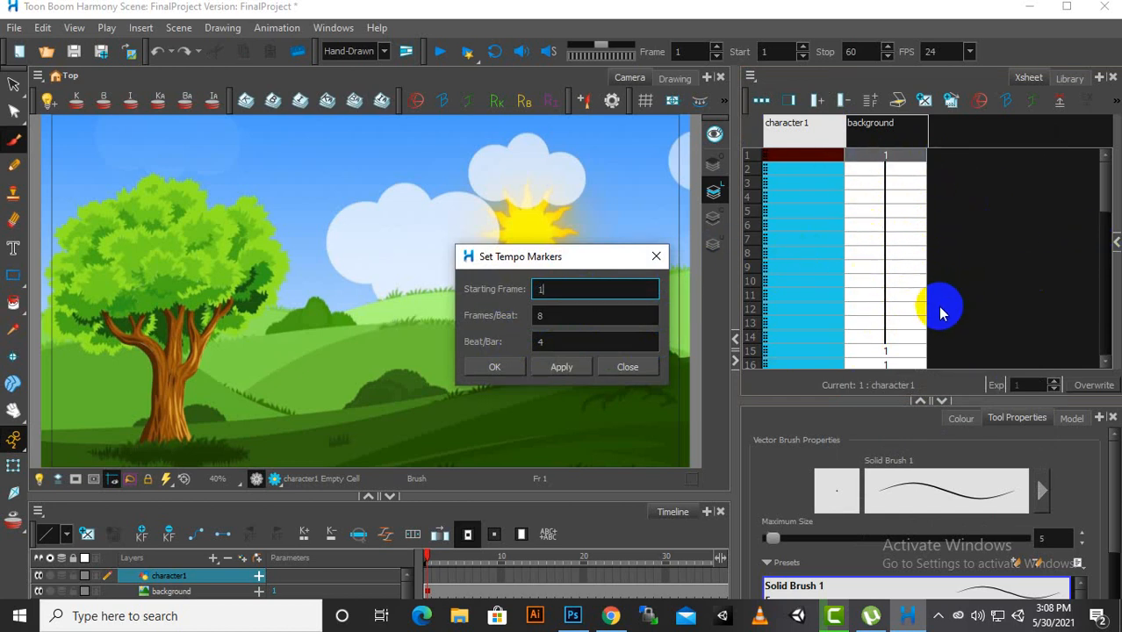
left_click_drag(591, 262, 617, 266)
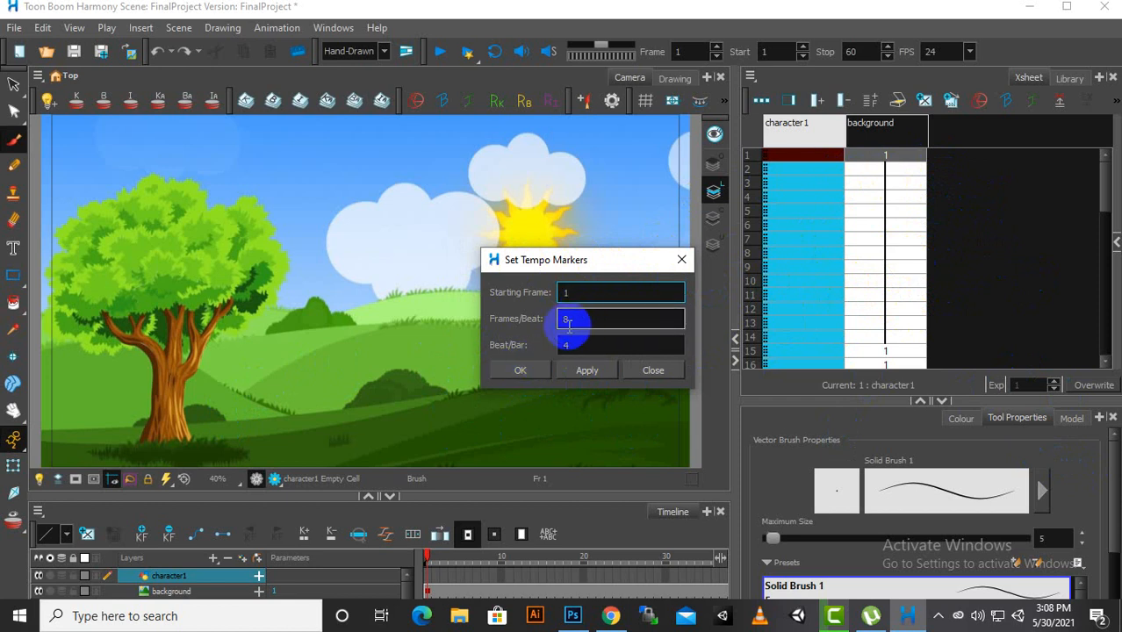
left_click(522, 370)
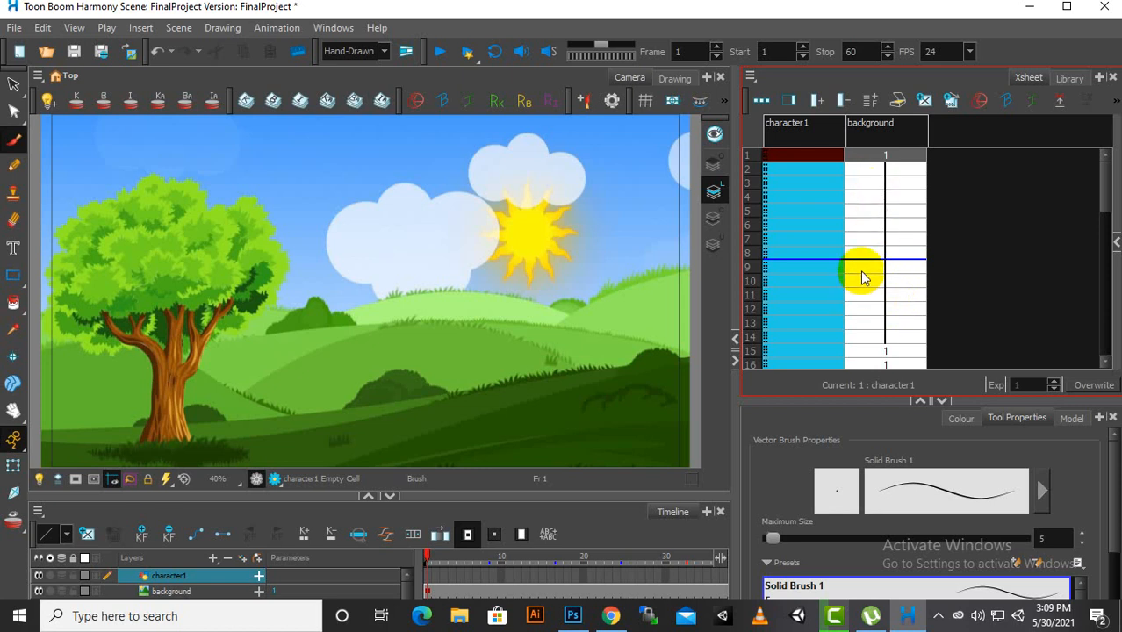
scroll(865, 316, "down", 5)
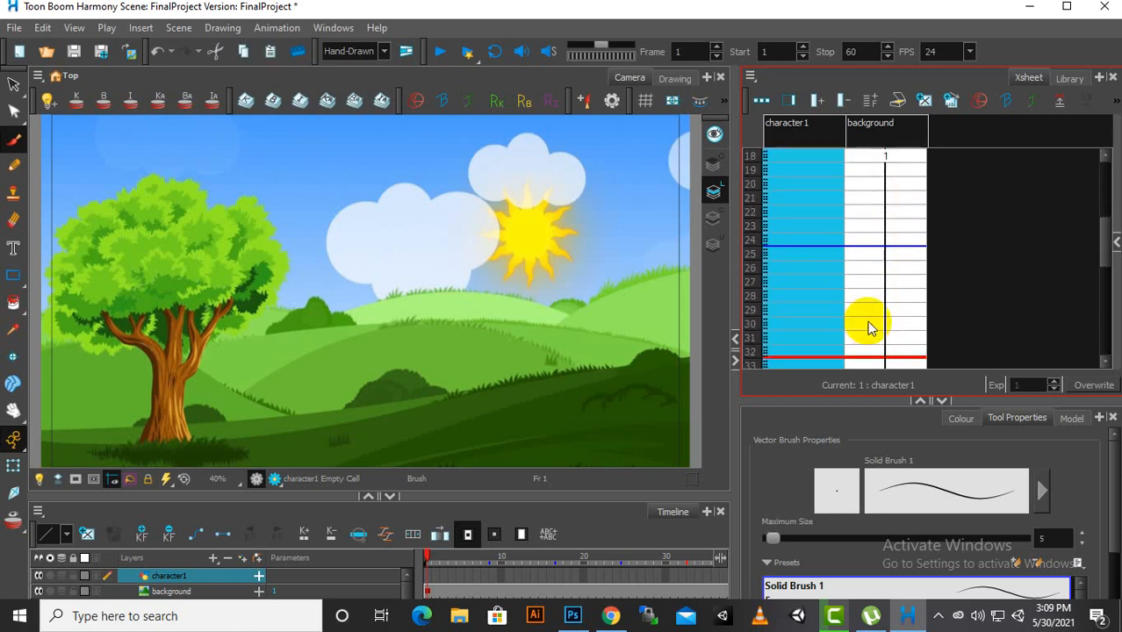
scroll(868, 322, "down", 9)
scroll(874, 324, "up", 11)
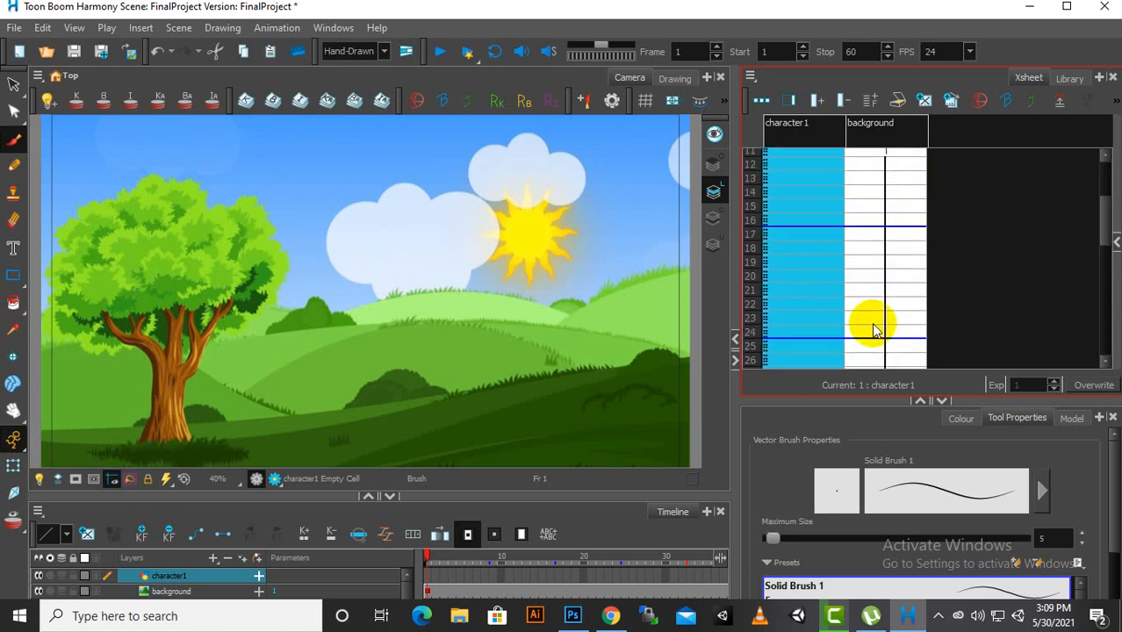
scroll(874, 329, "up", 4)
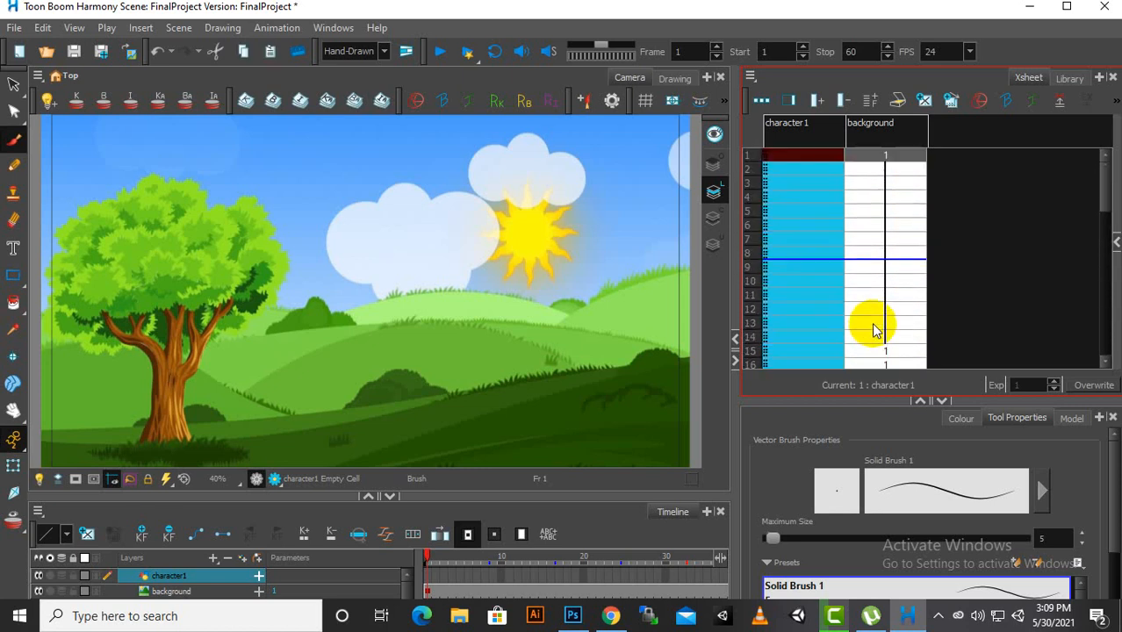
left_click(751, 78)
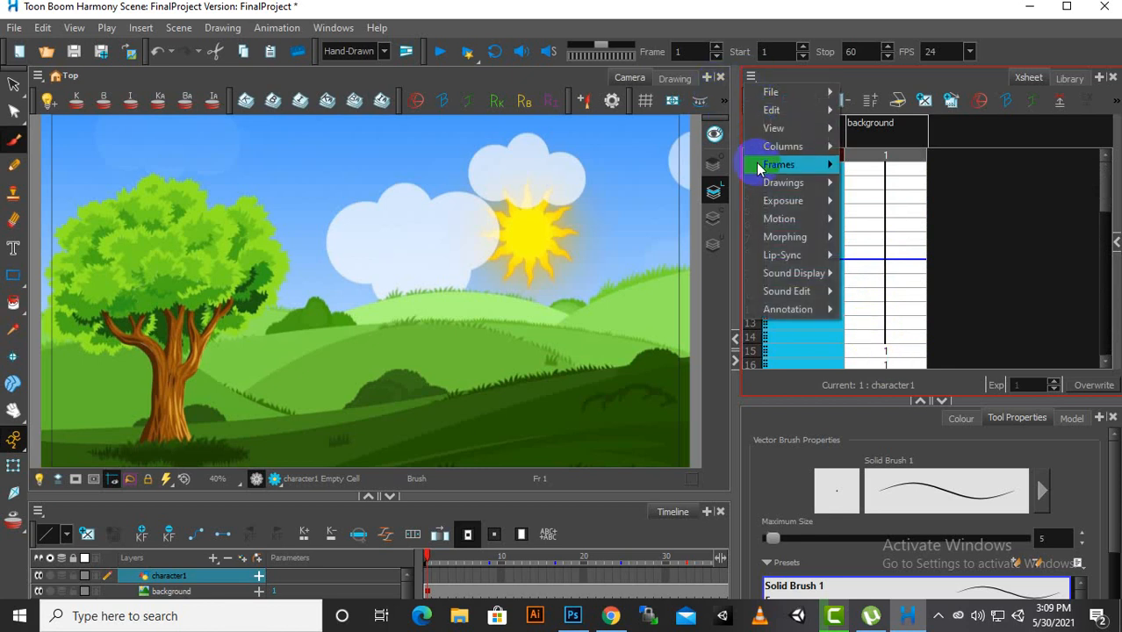
left_click(786, 309)
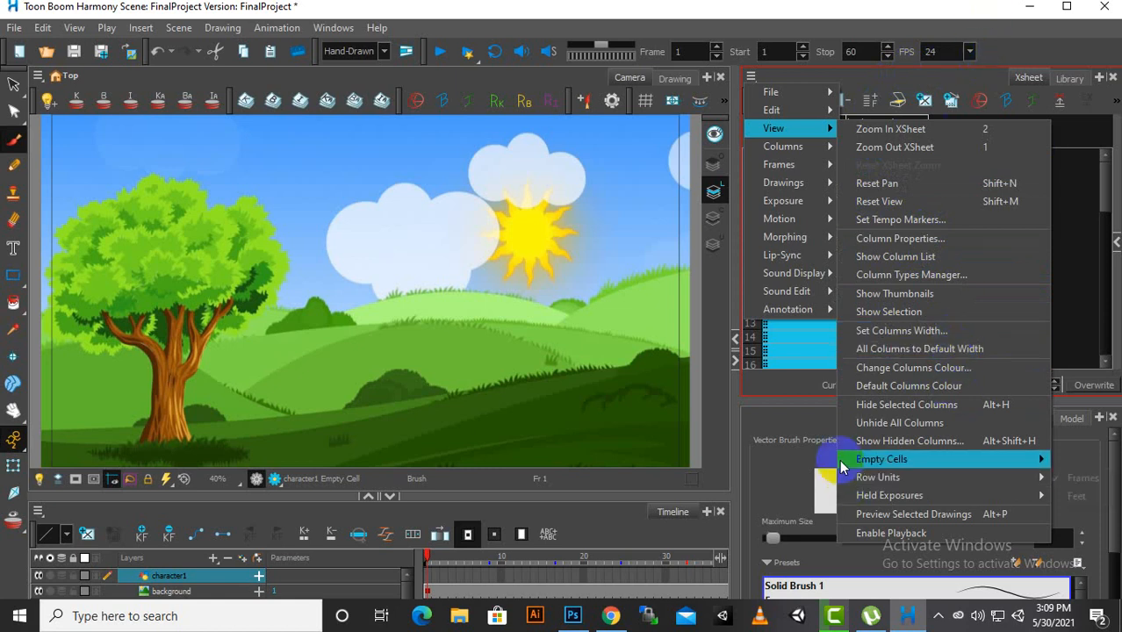
left_click(1101, 181)
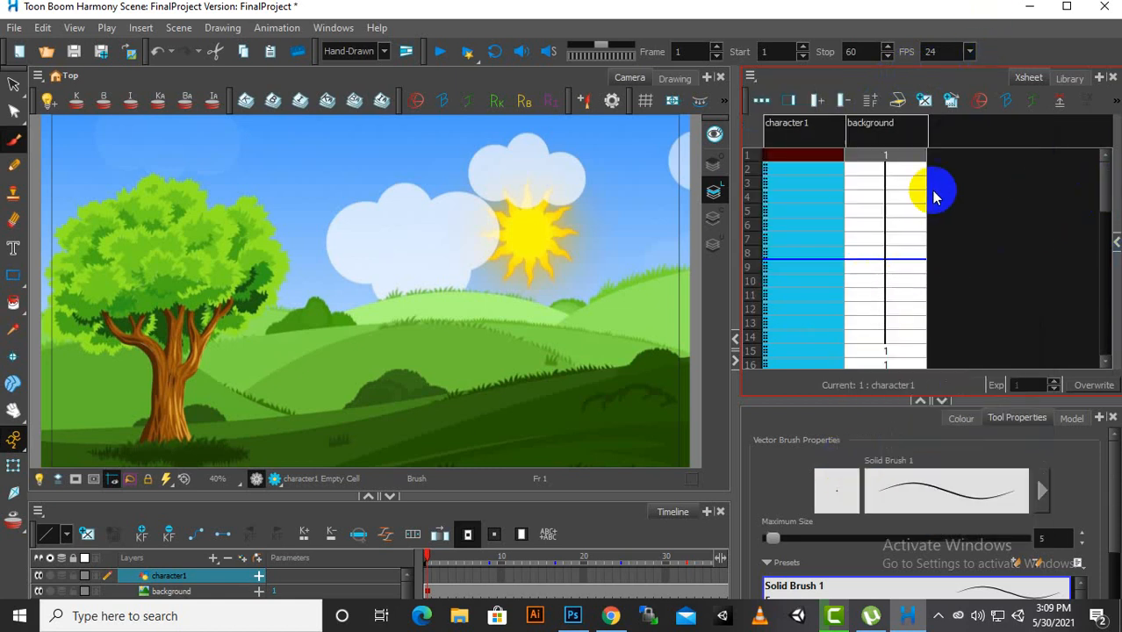
Step: Add a column of type Annotation, named Annotation, to the Xsheet and look through its frames
left_click(816, 104)
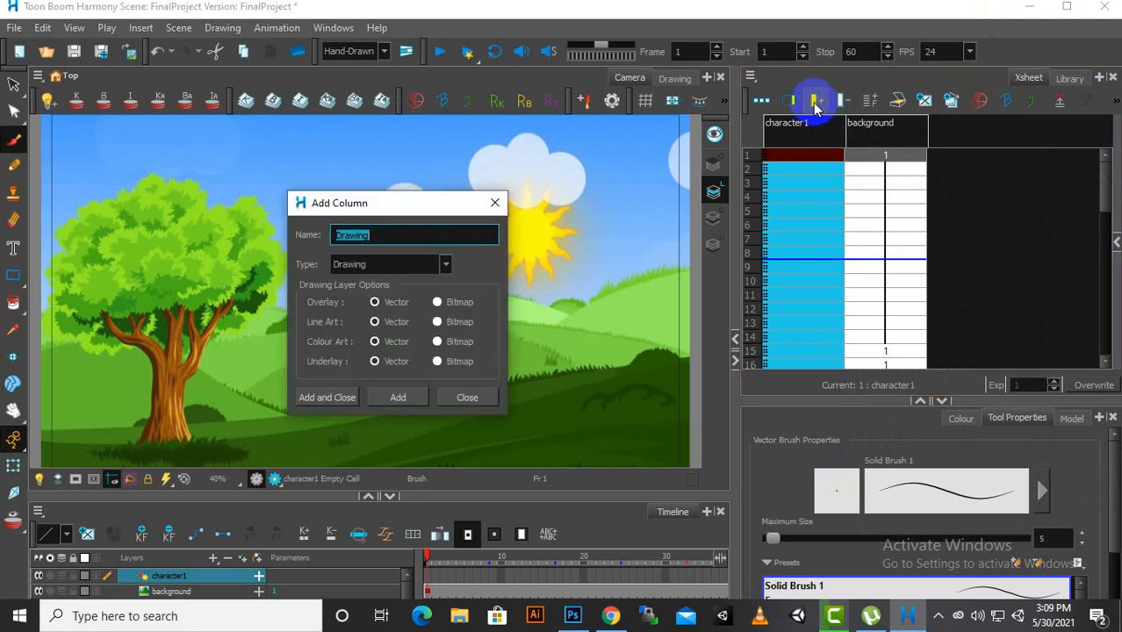
left_click_drag(477, 206, 575, 198)
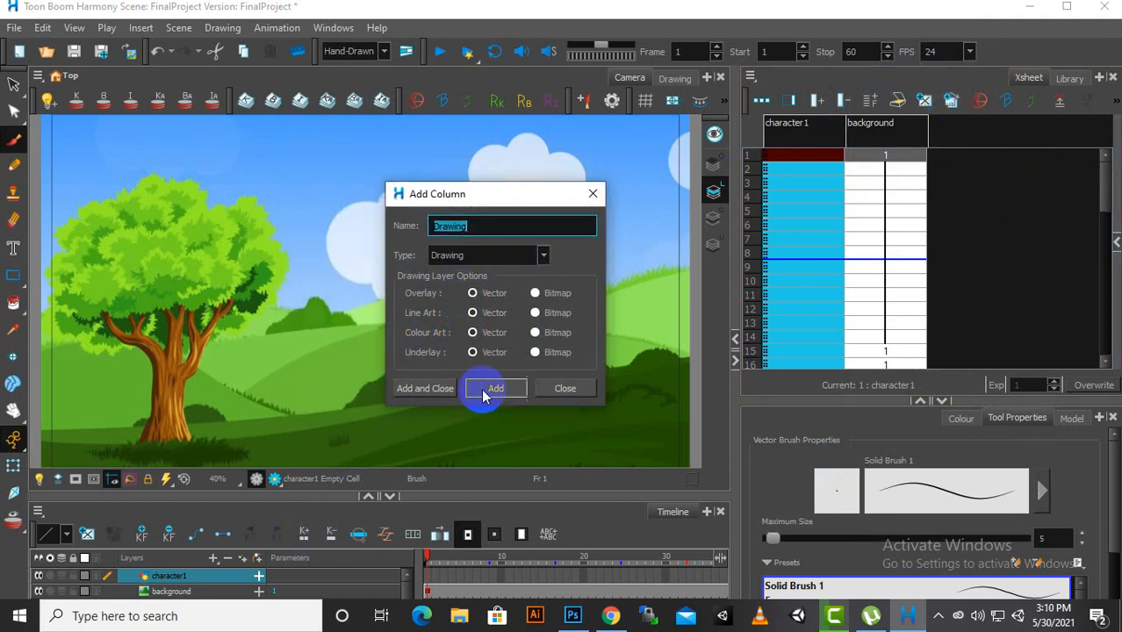
left_click(544, 256)
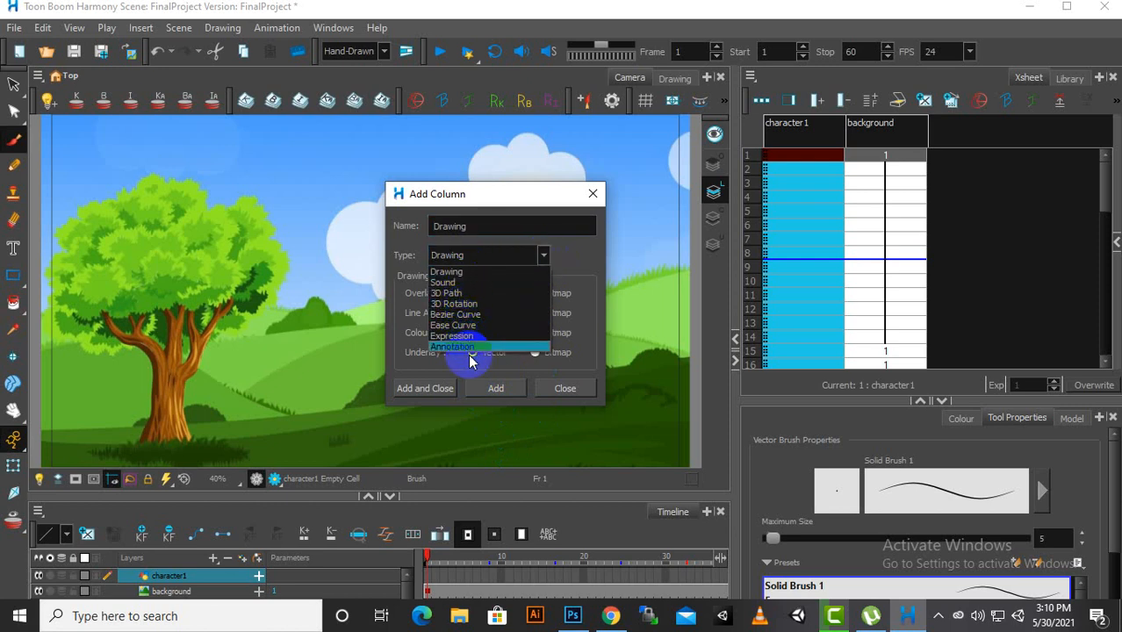
left_click(509, 346)
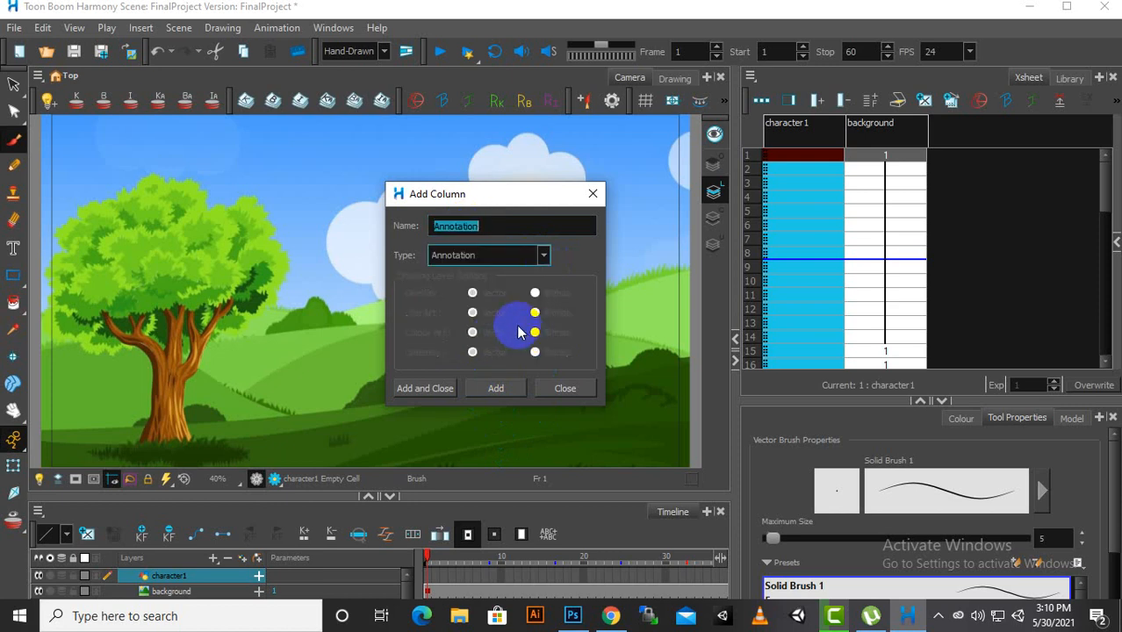
left_click(440, 390)
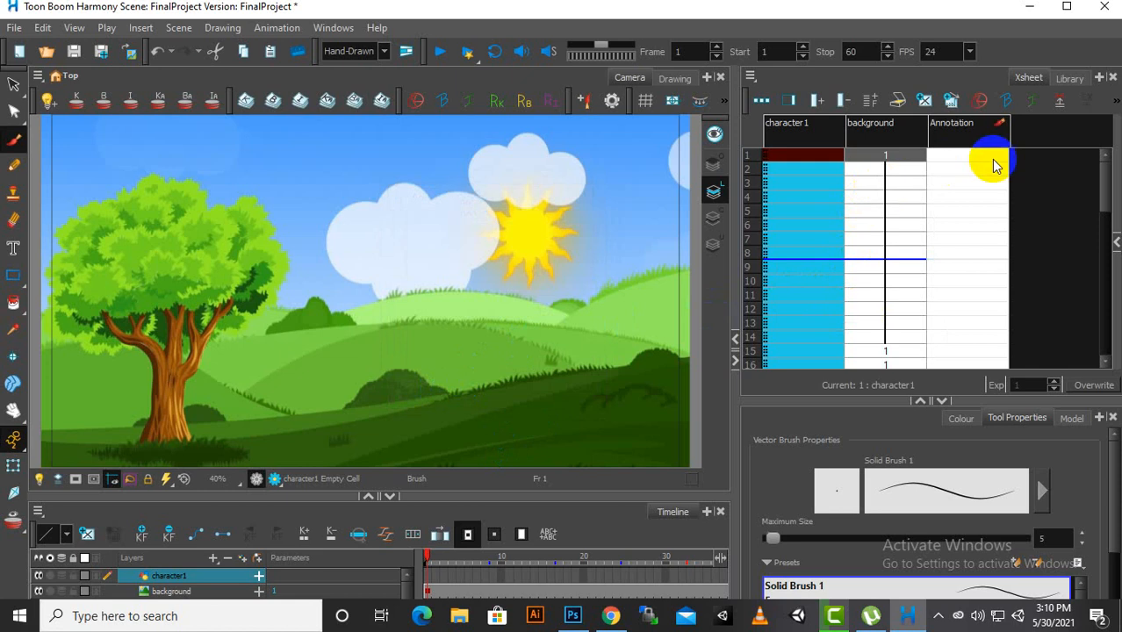
scroll(977, 193, "down", 1)
scroll(977, 193, "down", 14)
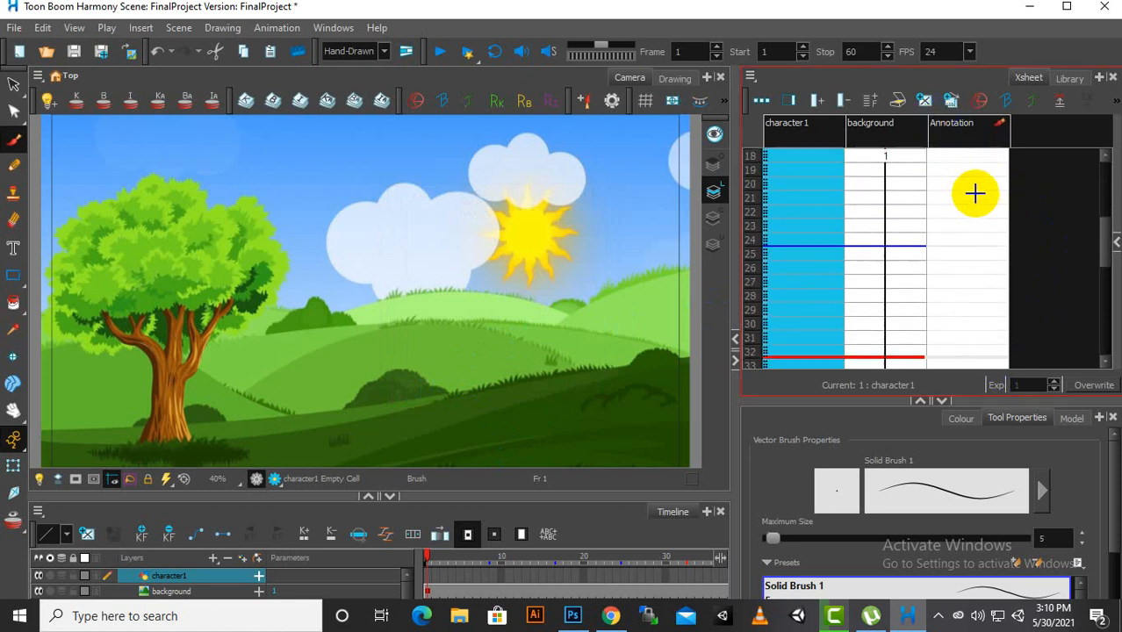
scroll(939, 265, "up", 15)
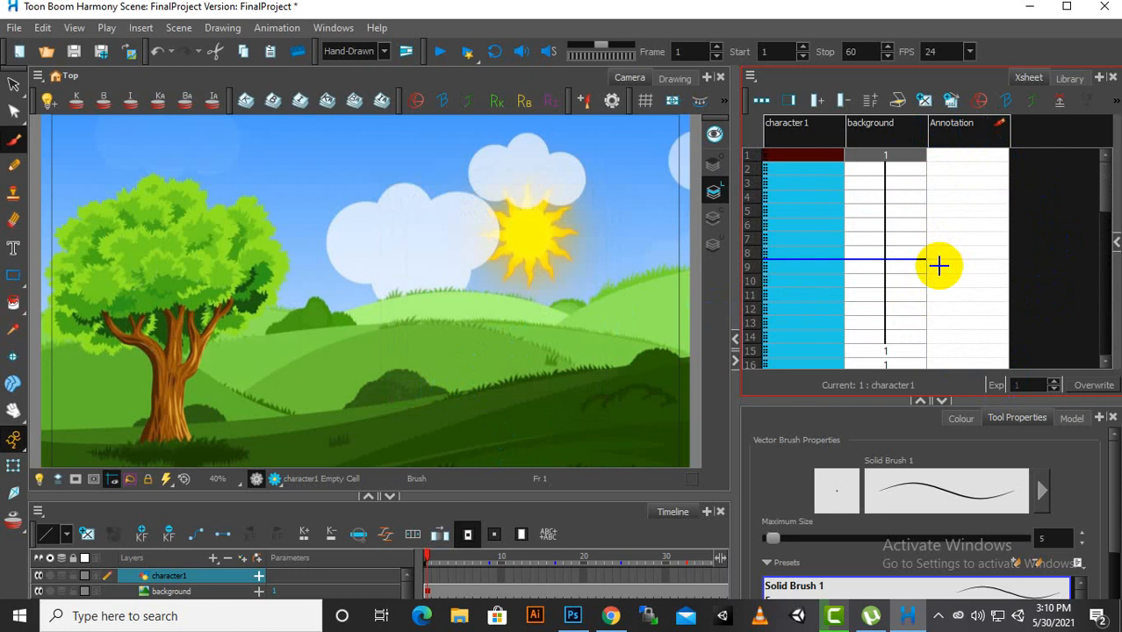
Step: Handwrite the word "Start" in the Annotation column across frames 1 and 2
left_click(935, 160)
mouse_move(935, 159)
left_mouse_down()
mouse_move(933, 173)
mouse_move(949, 176)
mouse_move(944, 161)
mouse_move(964, 166)
left_mouse_up()
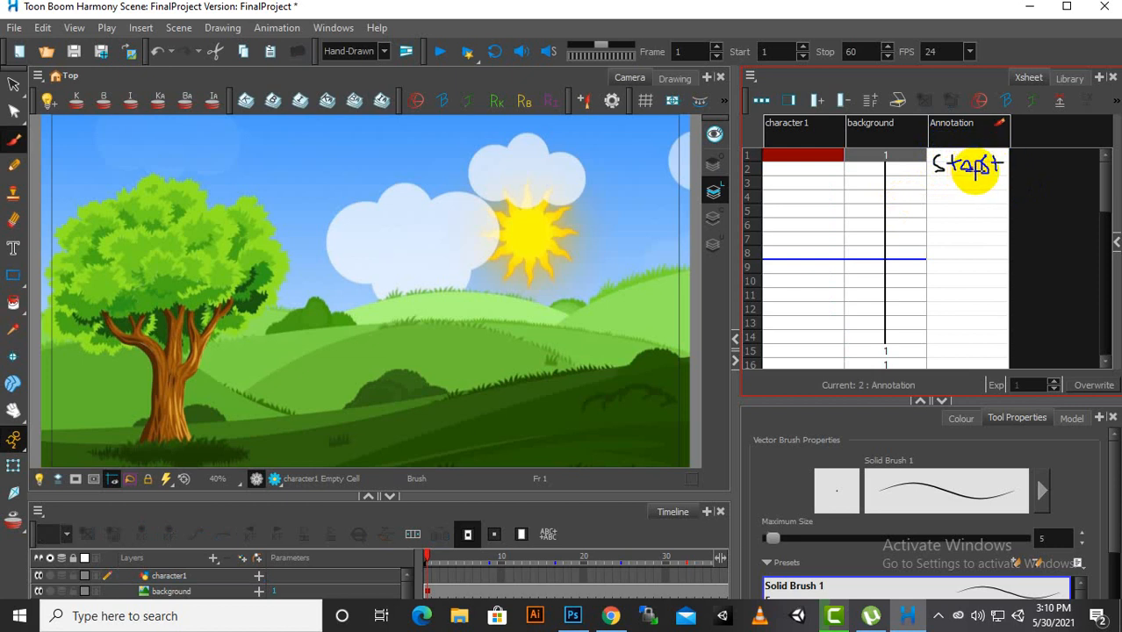
left_click_drag(973, 170, 971, 172)
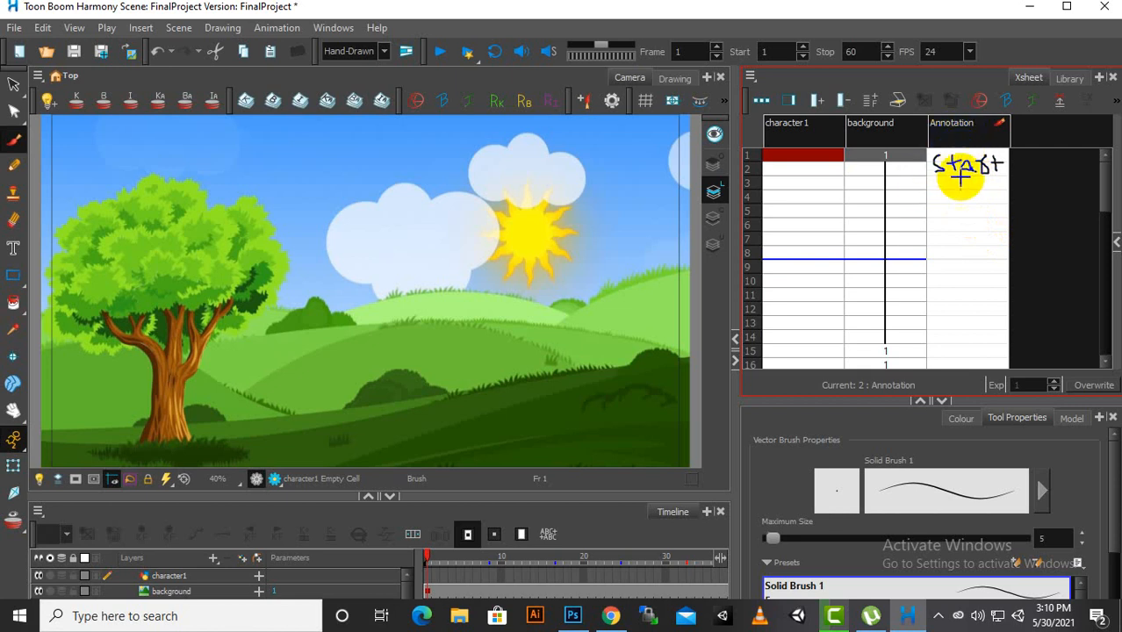
Step: Draw short horizontal marks in the Annotation column at the tempo lines after frames 8, 16, 24 and 32
left_click_drag(942, 260, 976, 260)
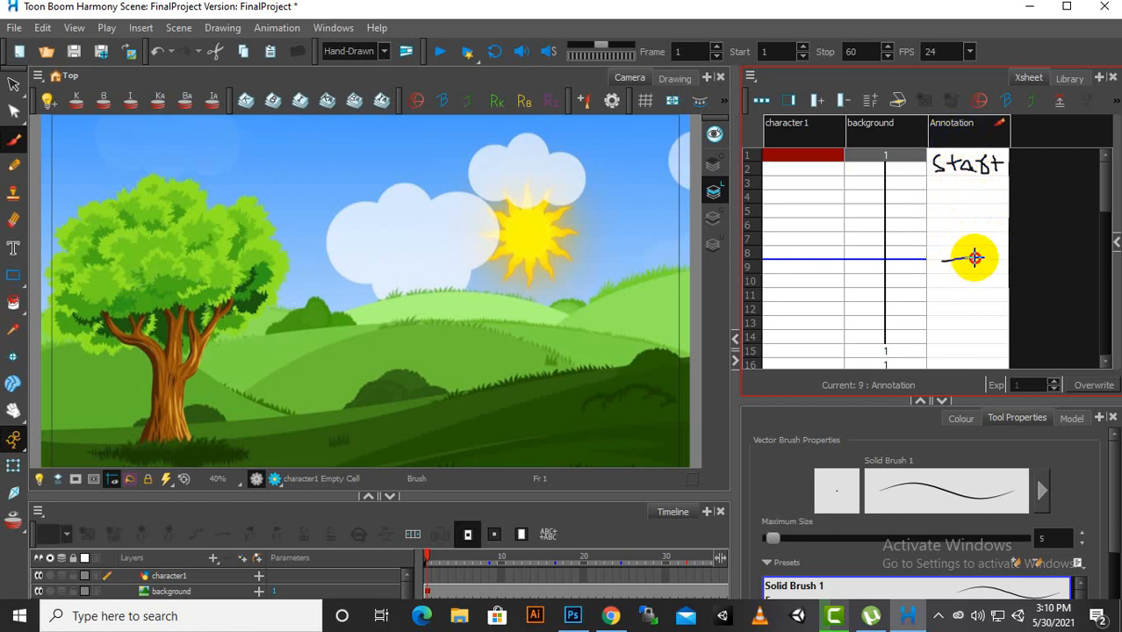
scroll(954, 252, "down", 2)
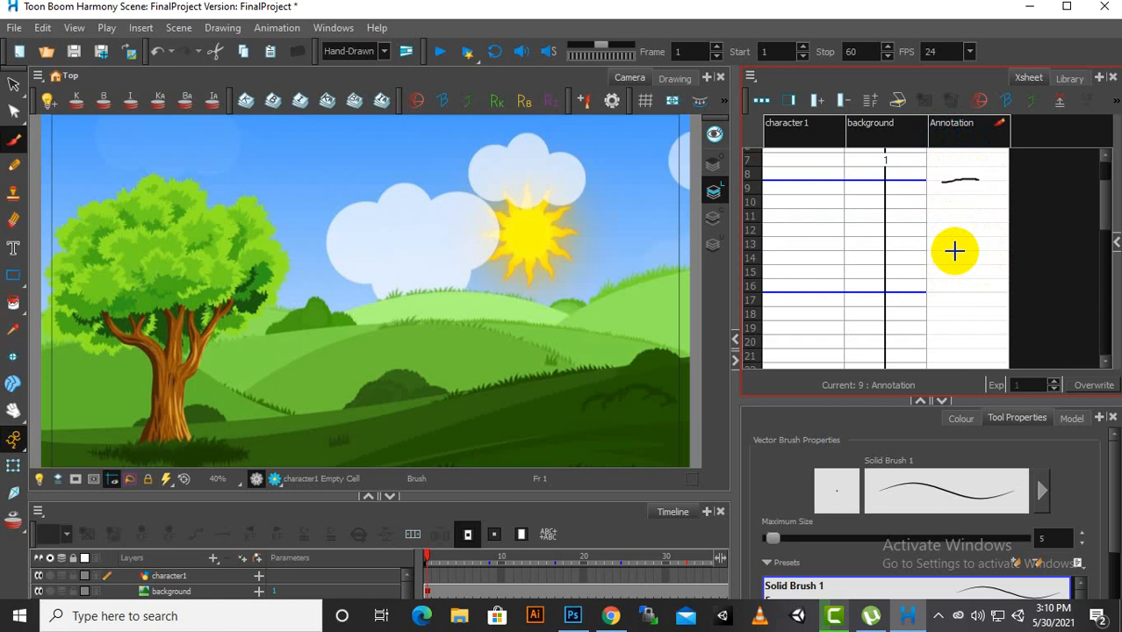
scroll(954, 252, "down", 1)
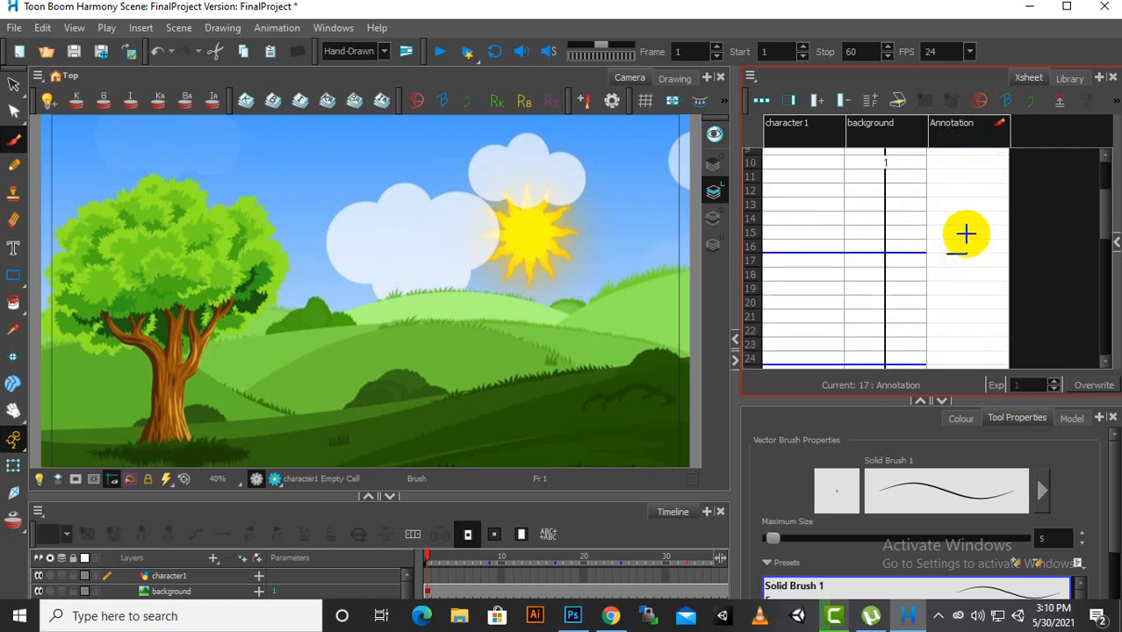
scroll(965, 237, "down", 3)
mouse_move(945, 245)
left_mouse_down()
mouse_move(973, 244)
mouse_move(946, 280)
mouse_move(992, 267)
left_mouse_up()
scroll(966, 246, "down", 2)
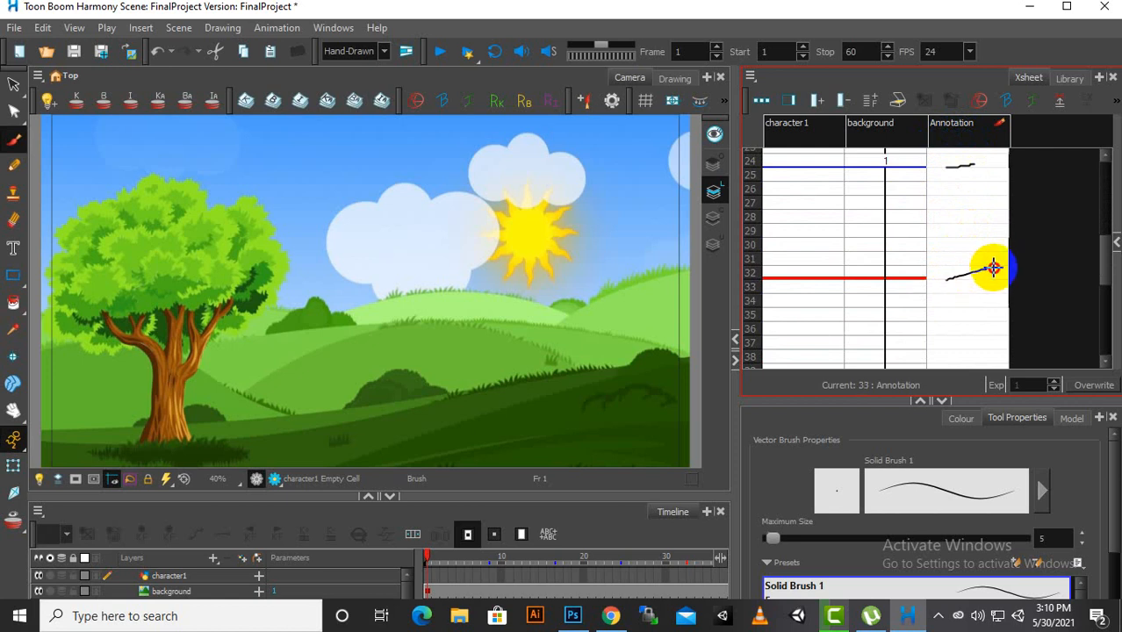
scroll(898, 285, "up", 7)
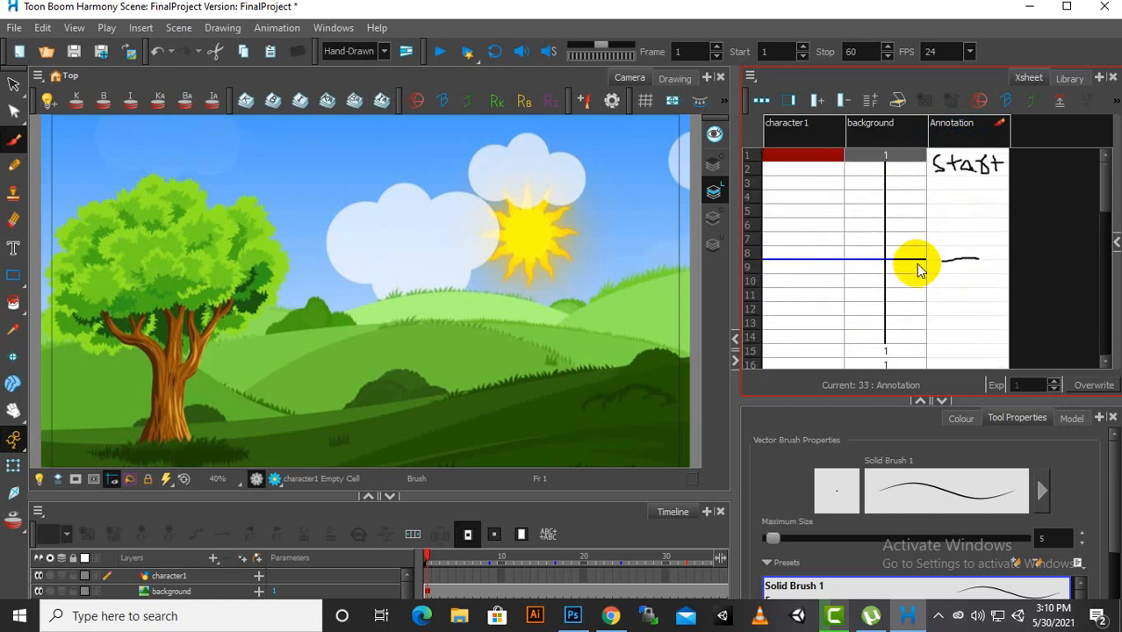
Step: Draw curved strokes in the Annotation column linking "Start" to the marks after frames 8, 16, 24 and 32
mouse_move(952, 172)
left_mouse_down()
mouse_move(966, 241)
mouse_move(953, 257)
left_mouse_up()
scroll(1002, 256, "down", 2)
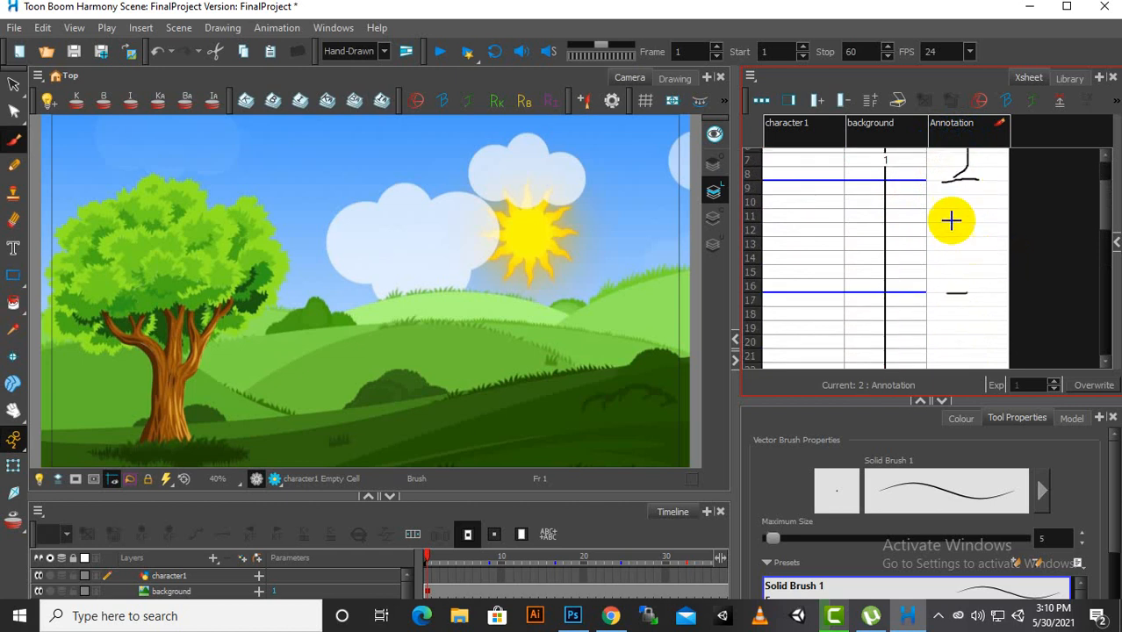
mouse_move(954, 181)
left_mouse_down()
mouse_move(969, 225)
mouse_move(955, 291)
left_mouse_up()
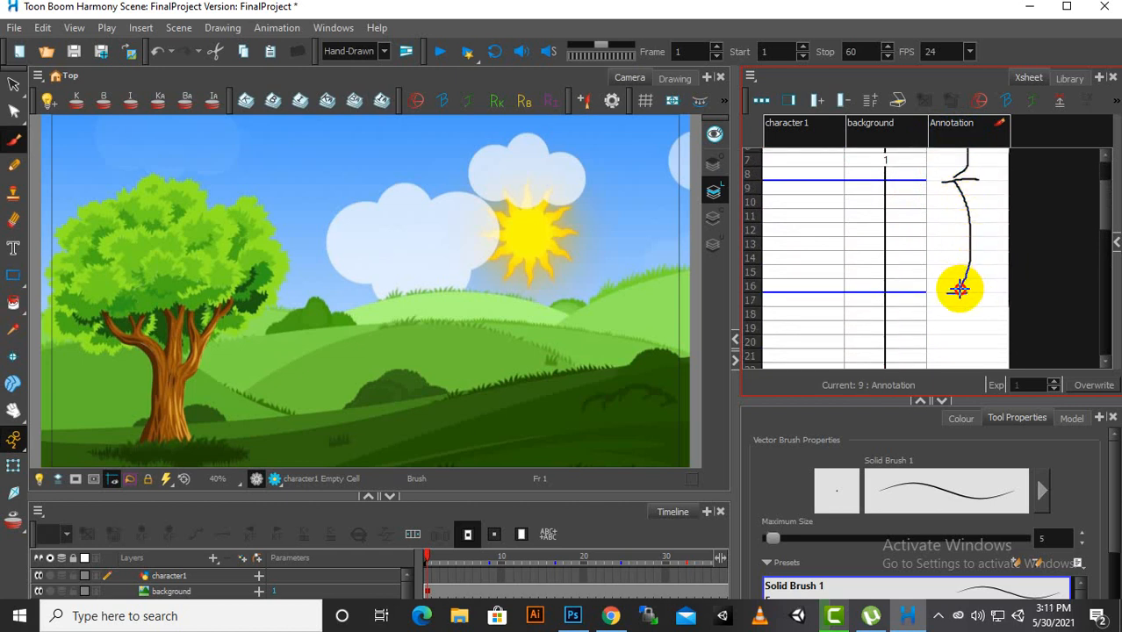
scroll(944, 227, "down", 4)
scroll(957, 222, "up", 1)
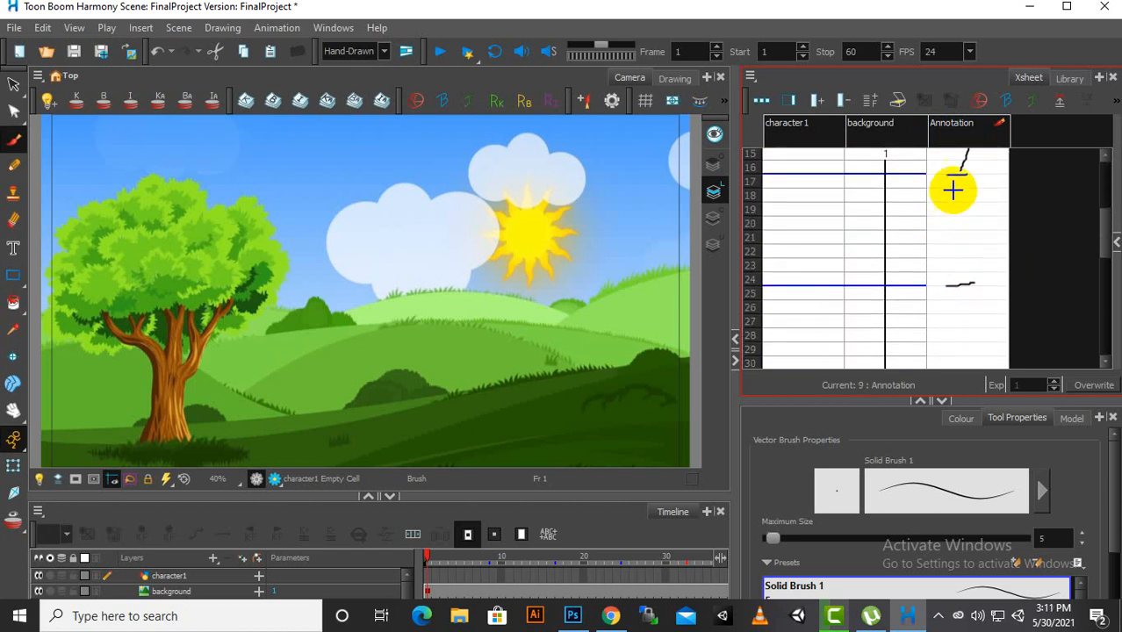
left_click_drag(955, 176, 959, 276)
scroll(961, 261, "down", 3)
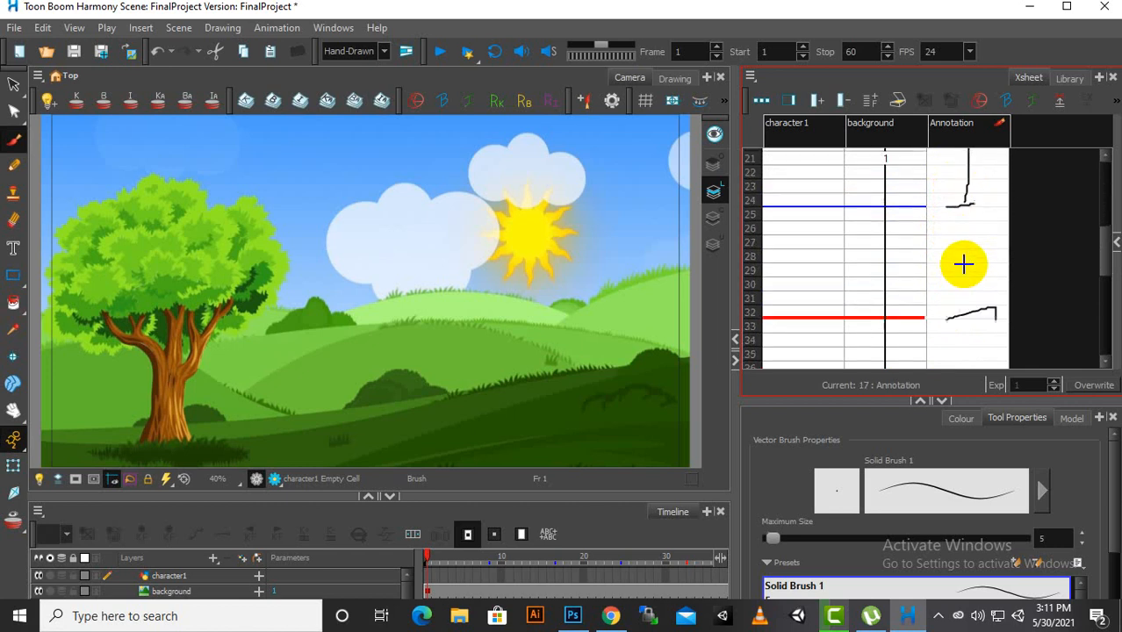
left_click_drag(960, 163, 971, 274)
scroll(987, 281, "up", 8)
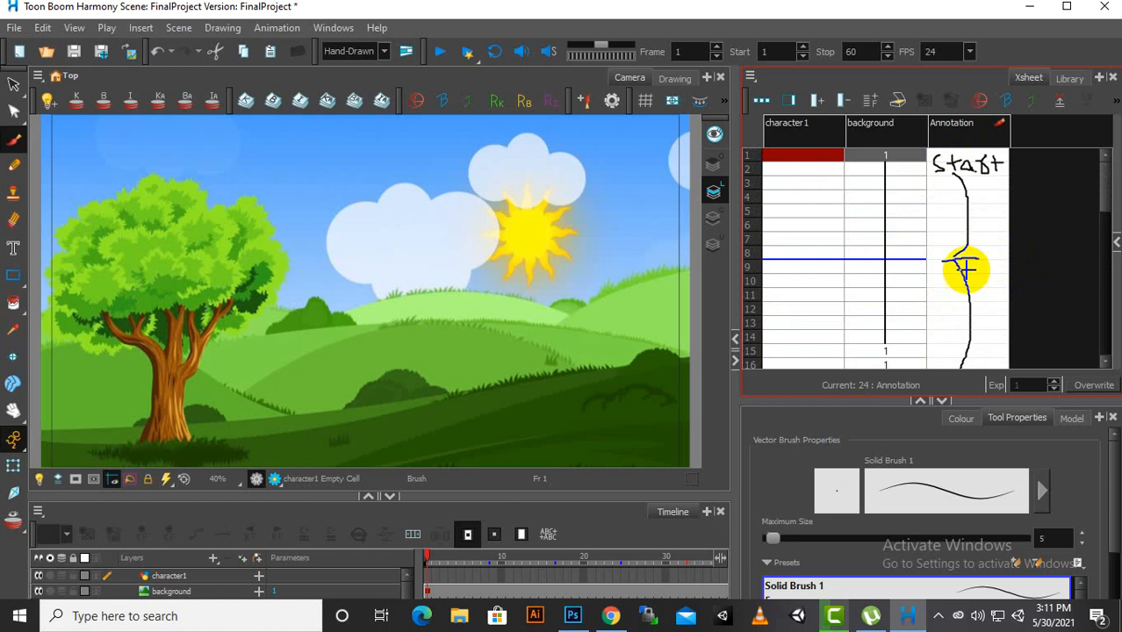
Step: Switch the Annotation column to its eraser and erase all the handwritten notes and marks
left_click(989, 130)
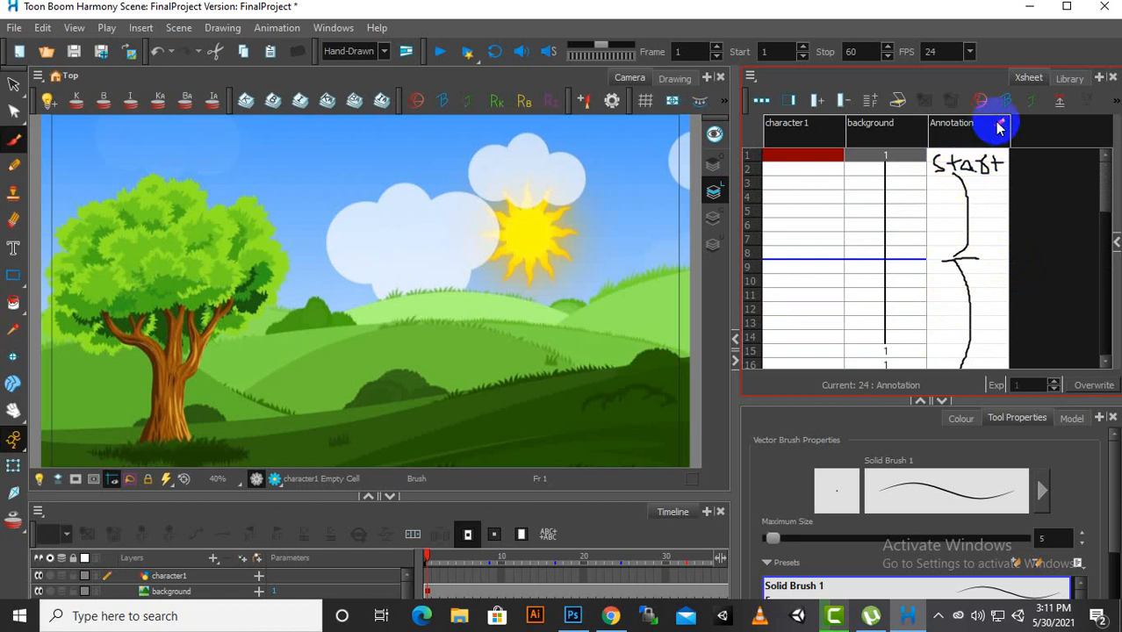
left_click(994, 126)
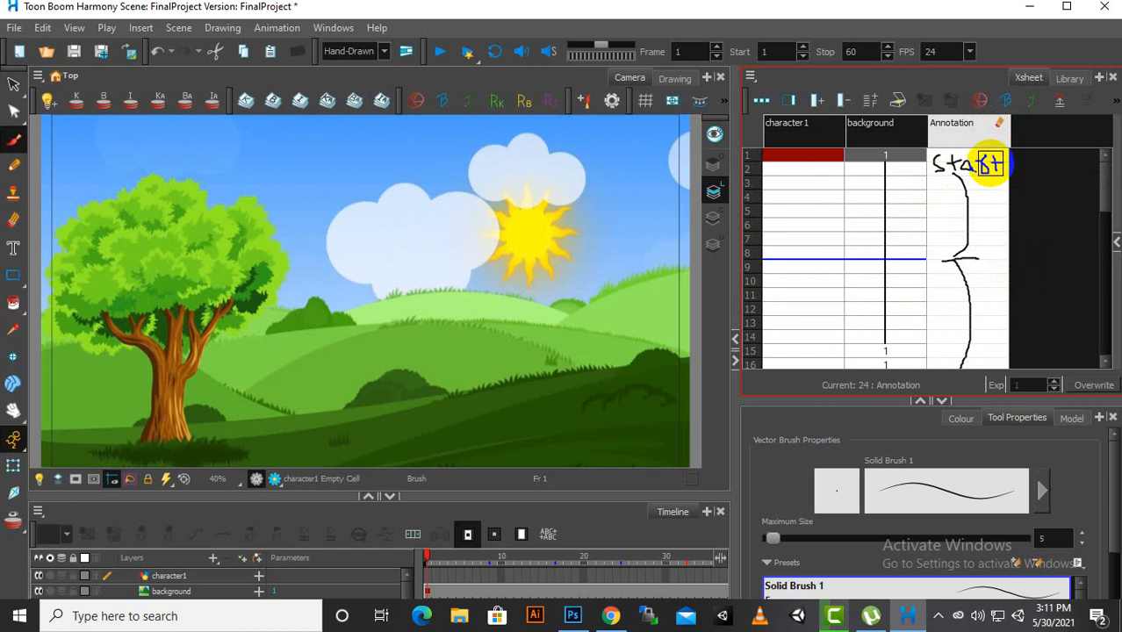
mouse_move(993, 166)
left_mouse_down()
mouse_move(929, 170)
mouse_move(963, 174)
mouse_move(932, 165)
mouse_move(1004, 241)
mouse_move(982, 188)
mouse_move(971, 288)
mouse_move(961, 153)
mouse_move(959, 252)
mouse_move(947, 248)
mouse_move(955, 326)
mouse_move(983, 299)
mouse_move(959, 328)
left_mouse_up()
scroll(965, 272, "down", 5)
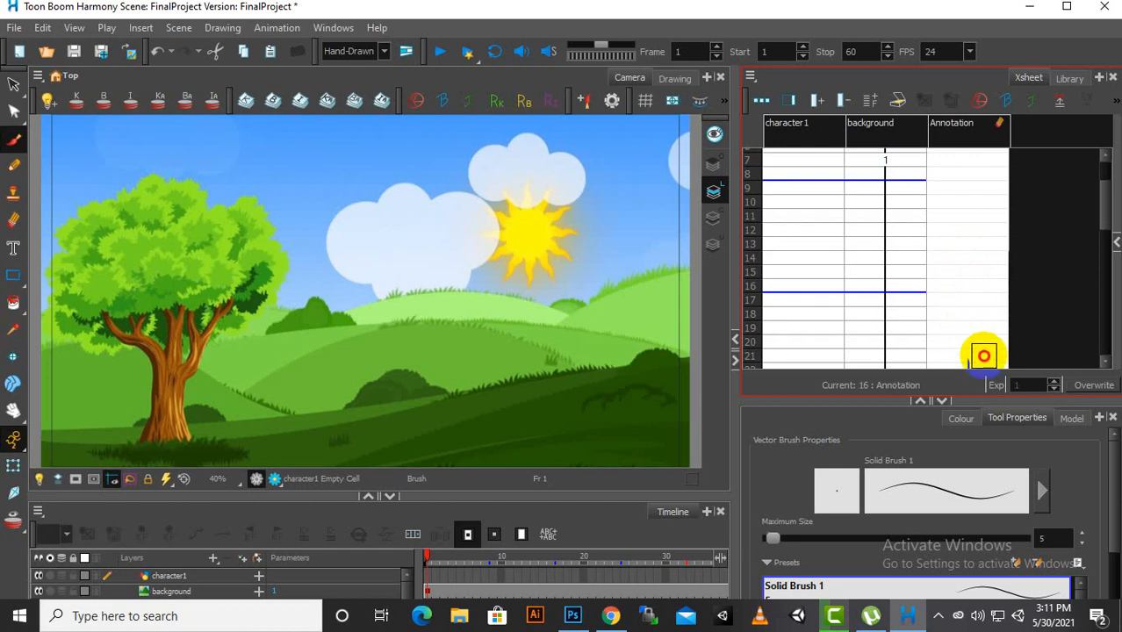
mouse_move(964, 271)
left_mouse_down()
mouse_move(969, 237)
mouse_move(971, 320)
mouse_move(994, 355)
left_mouse_up()
scroll(991, 275, "up", 5)
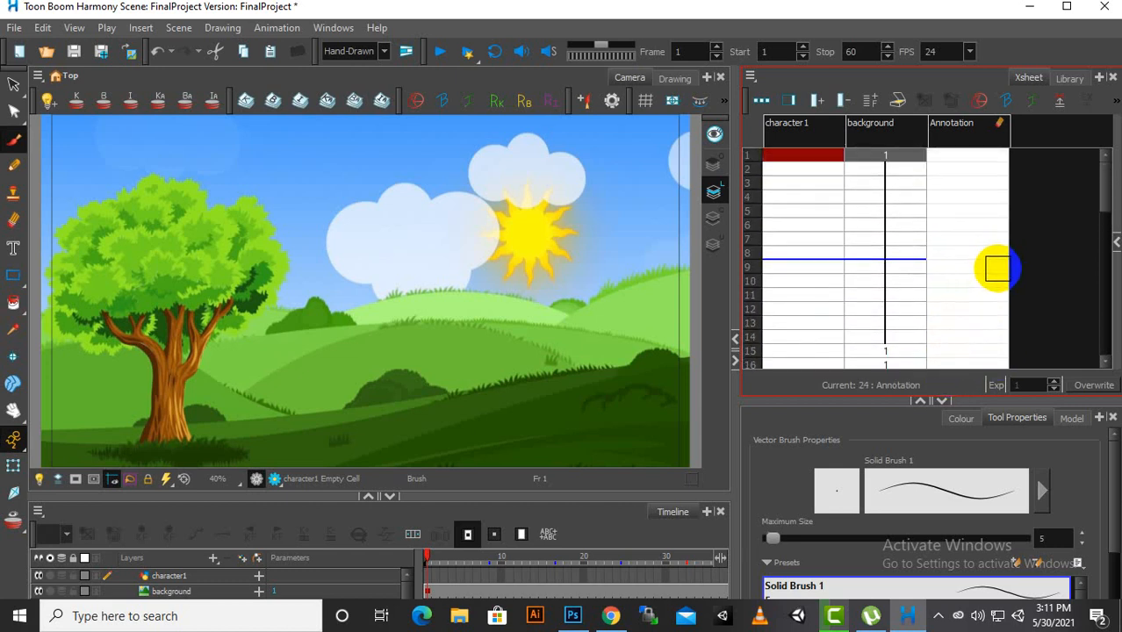
Step: Enter the text "start" in frame 6 of the Annotation column using its text mode, and clear it again
left_click(999, 128)
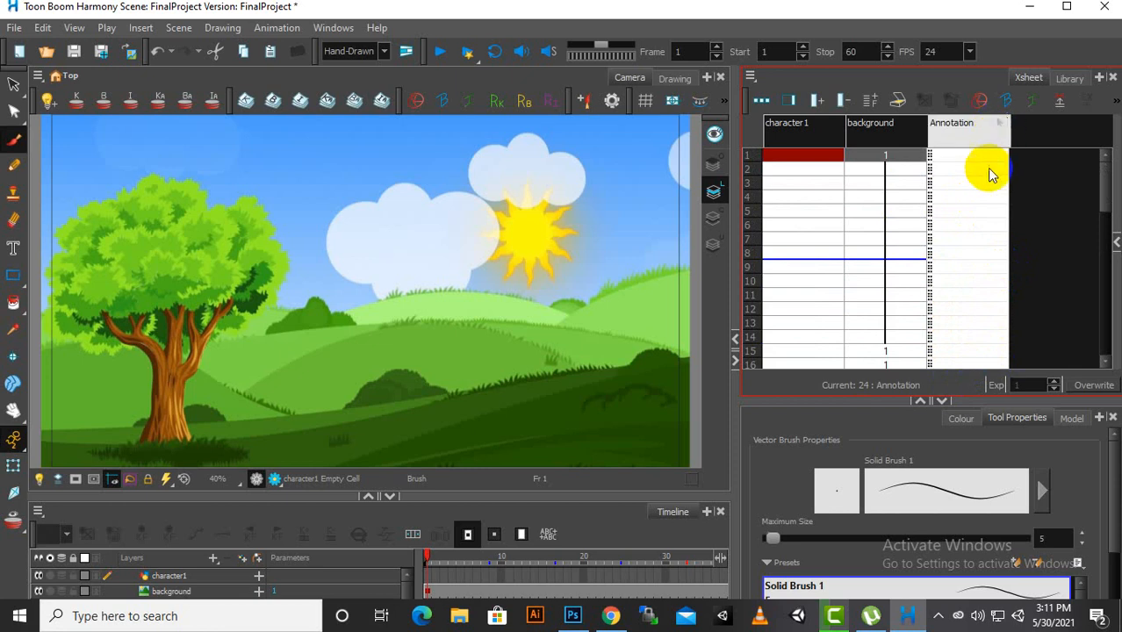
left_click(944, 227)
left_click(944, 227)
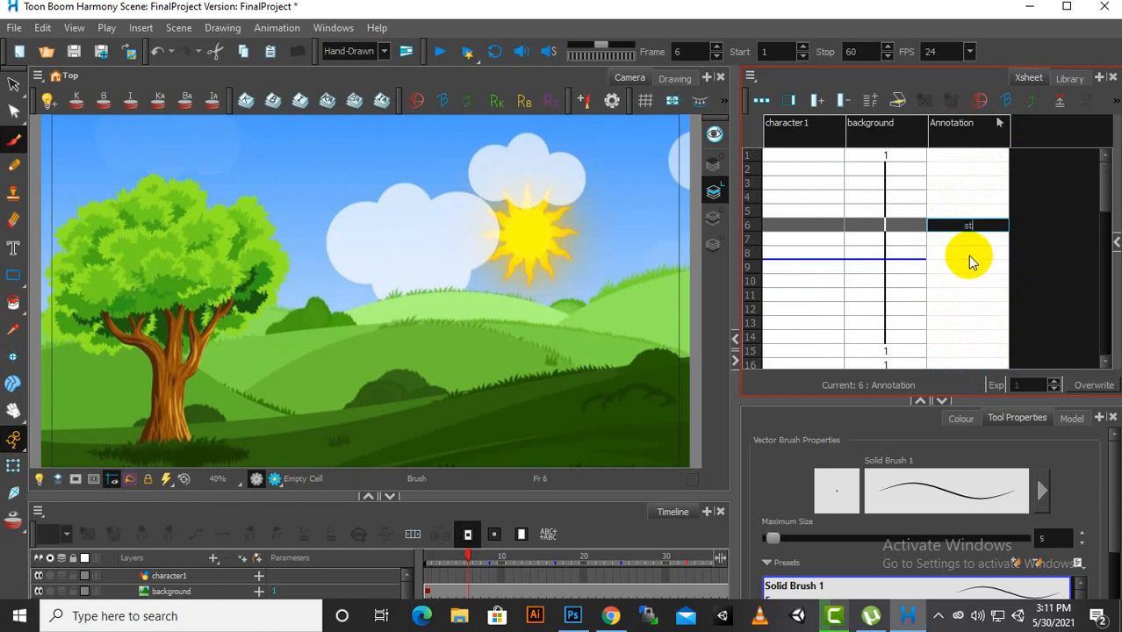
type("start")
key("Return")
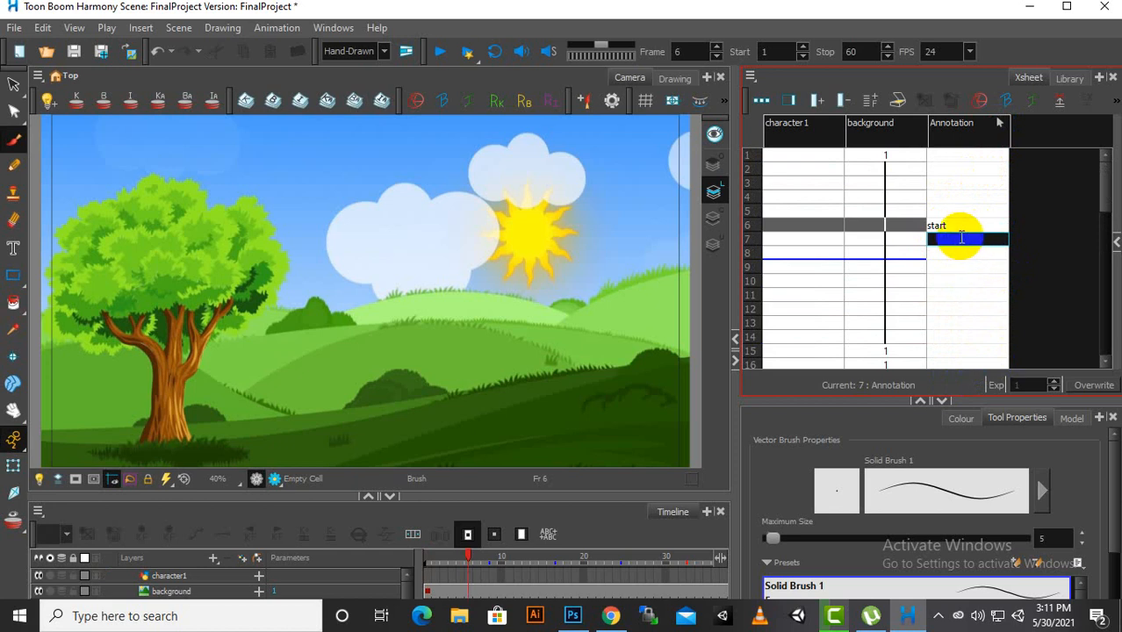
left_click(956, 228)
double_click(958, 229)
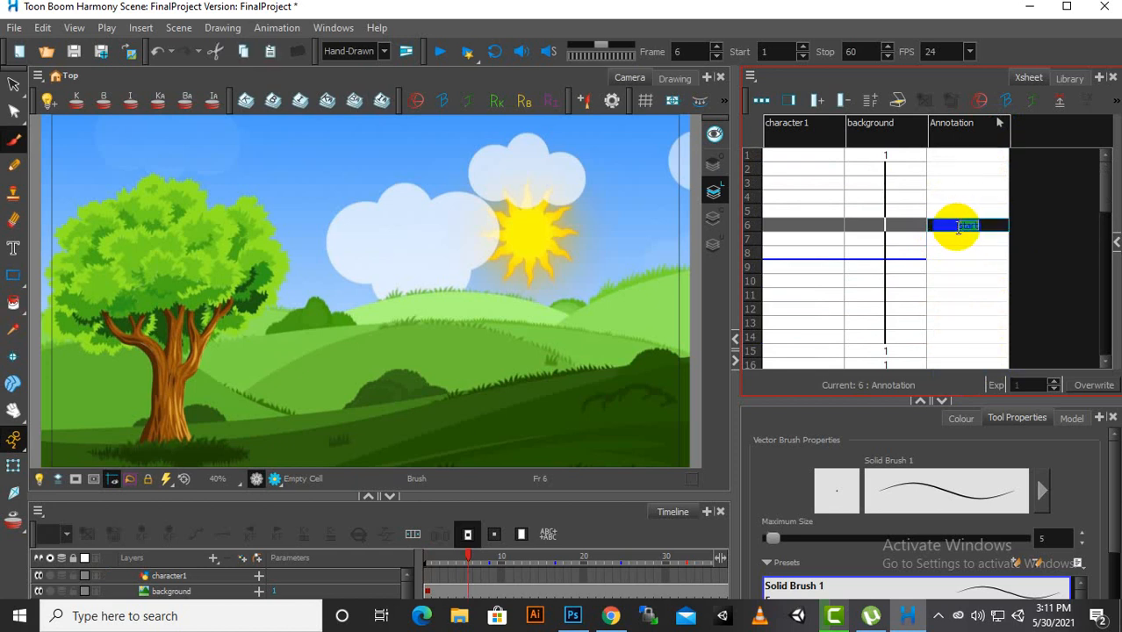
key("BackSpace")
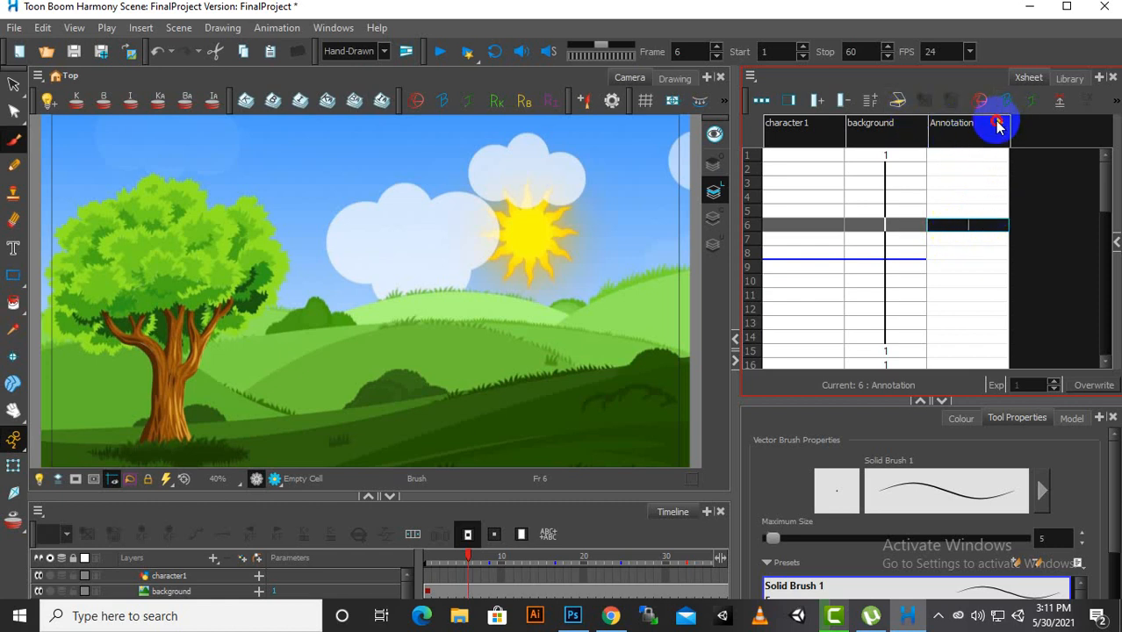
Step: Return the Annotation column to drawing mode, handwrite "St" at frames 1 and 2, and draw a curve down to the line after frame 8
left_click(992, 139)
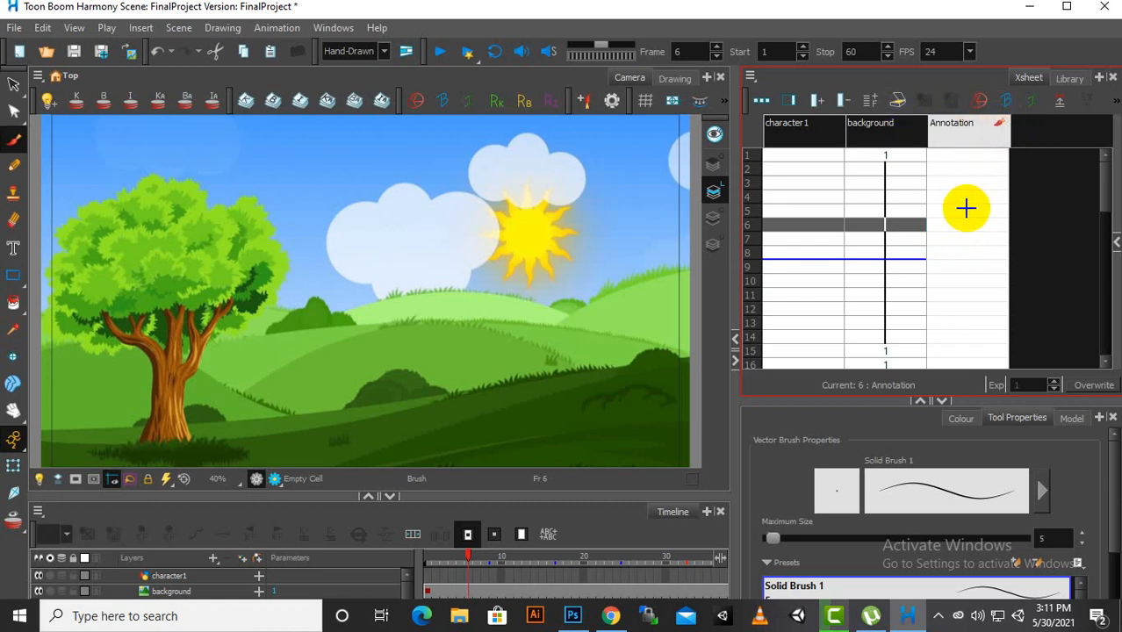
left_click(939, 158)
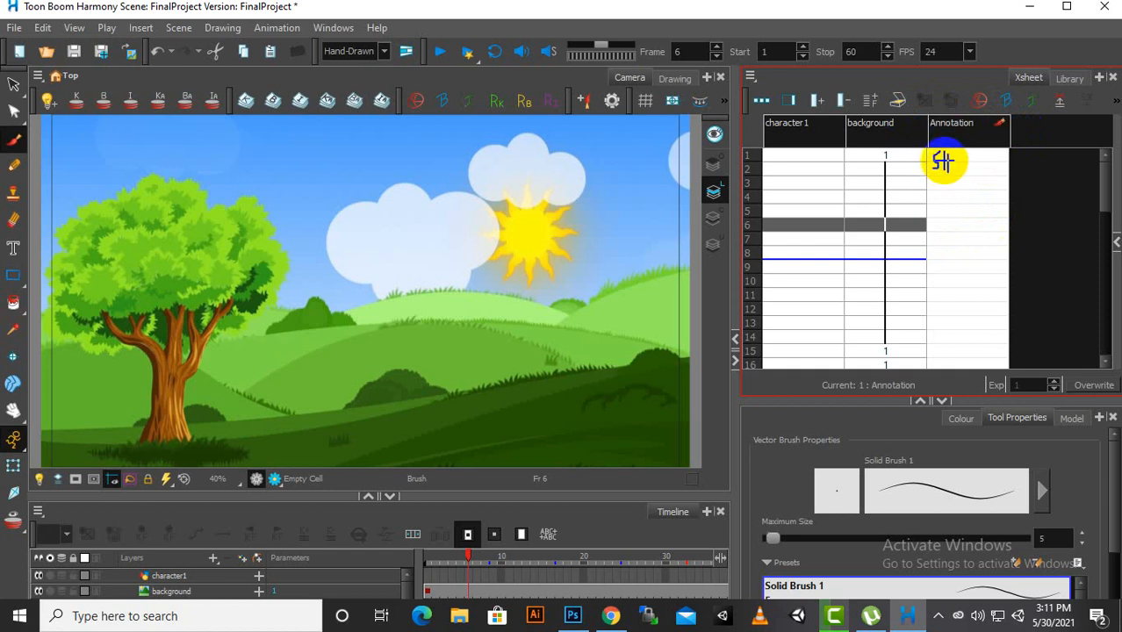
mouse_move(946, 160)
left_mouse_down()
mouse_move(961, 173)
mouse_move(947, 255)
left_mouse_up()
scroll(966, 273, "down", 2)
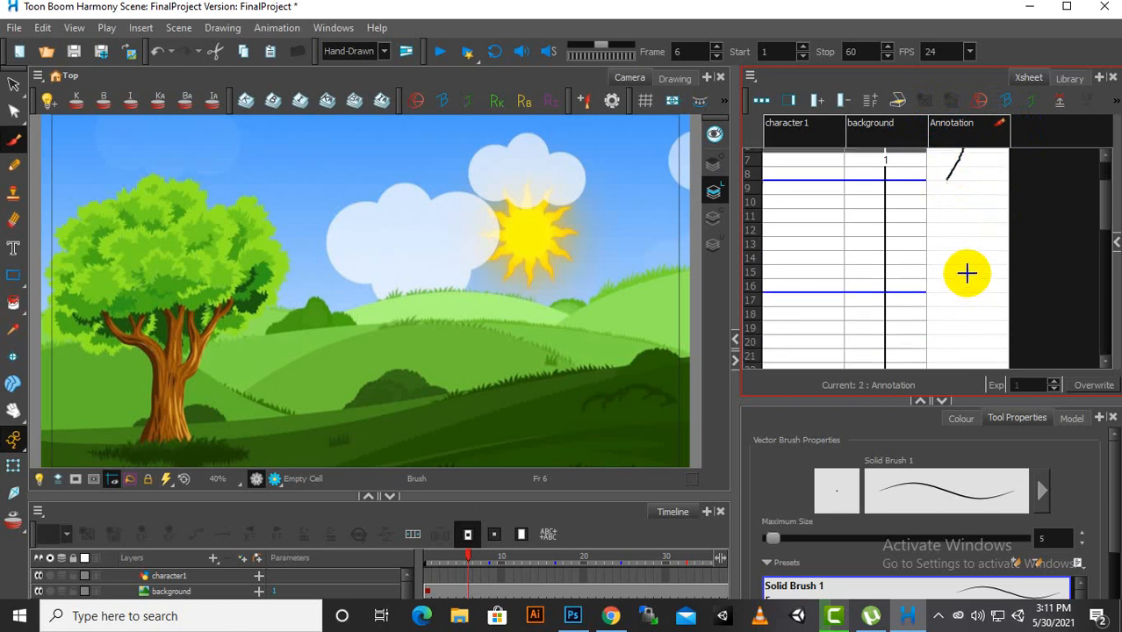
Step: Draw linked curves with short horizontal marks in the Annotation column from the frame 8 tempo line to those after frames 16, 24 and 32
mouse_move(961, 182)
left_mouse_down()
mouse_move(946, 185)
mouse_move(969, 213)
mouse_move(963, 264)
mouse_move(955, 293)
mouse_move(940, 292)
left_mouse_up()
scroll(999, 261, "down", 3)
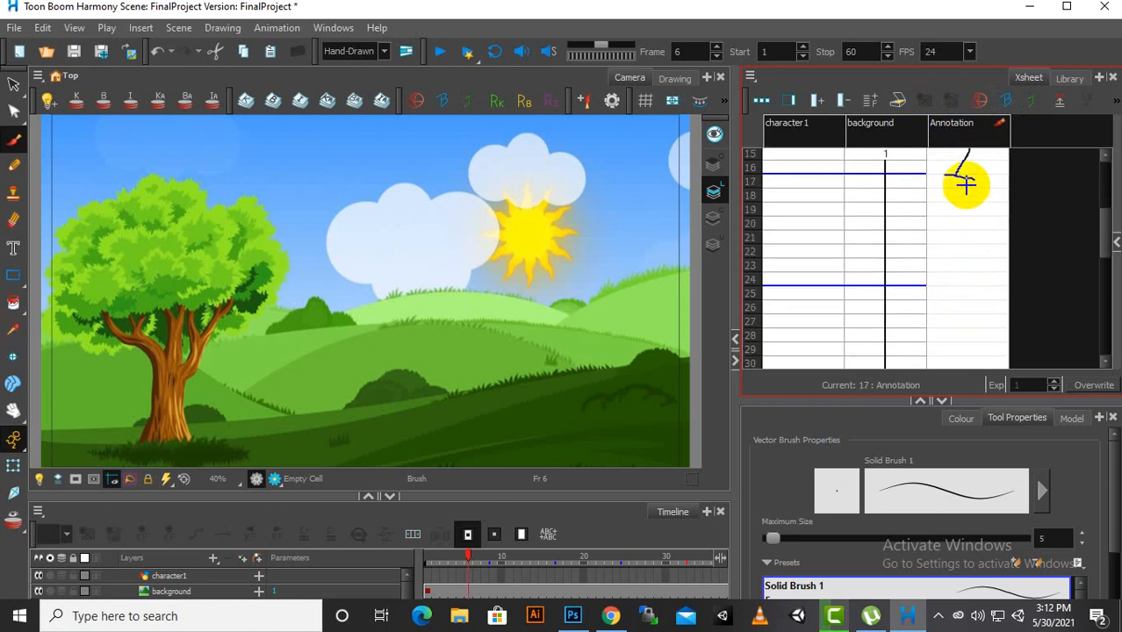
mouse_move(957, 173)
left_mouse_down()
mouse_move(955, 281)
mouse_move(934, 284)
mouse_move(957, 283)
left_mouse_up()
scroll(974, 255, "down", 2)
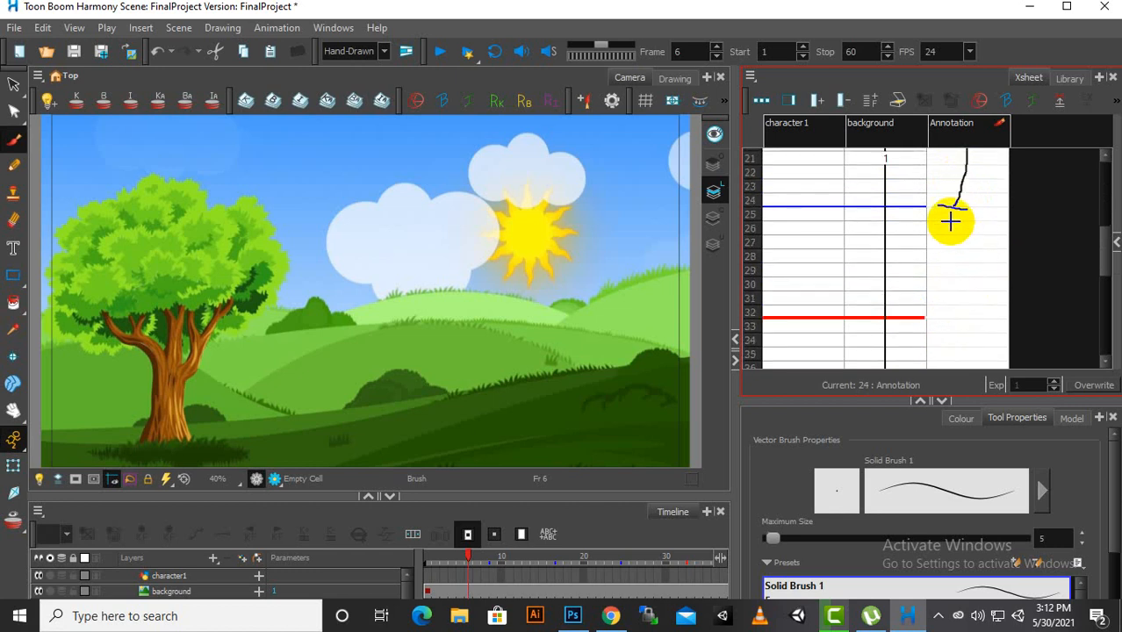
mouse_move(951, 205)
left_mouse_down()
mouse_move(969, 269)
mouse_move(948, 318)
mouse_move(966, 319)
left_mouse_up()
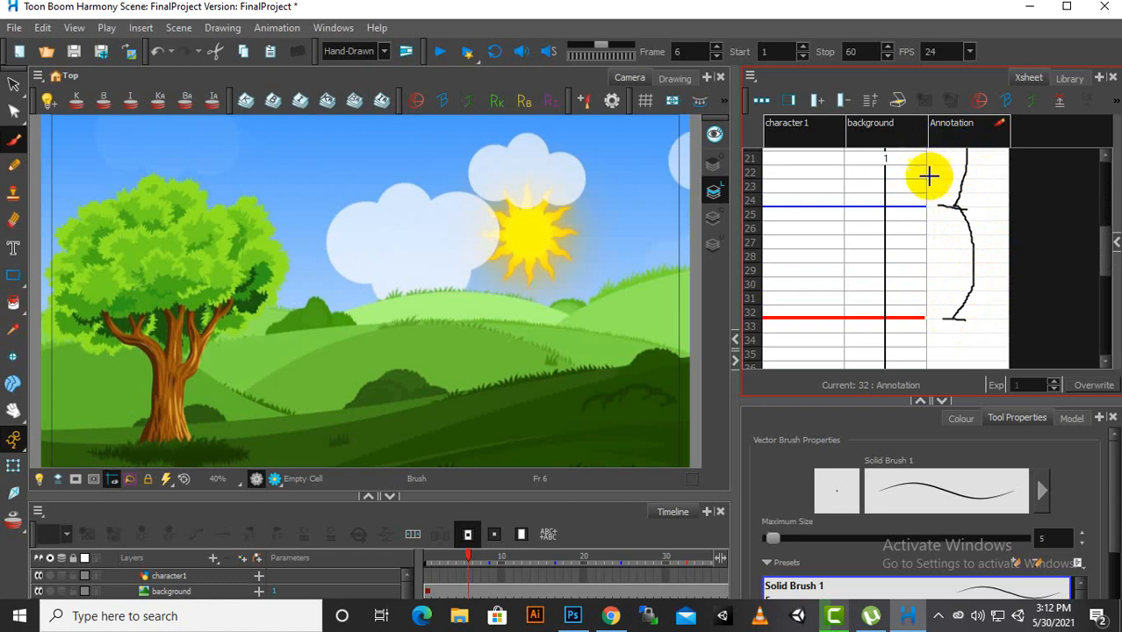
scroll(942, 284, "up", 7)
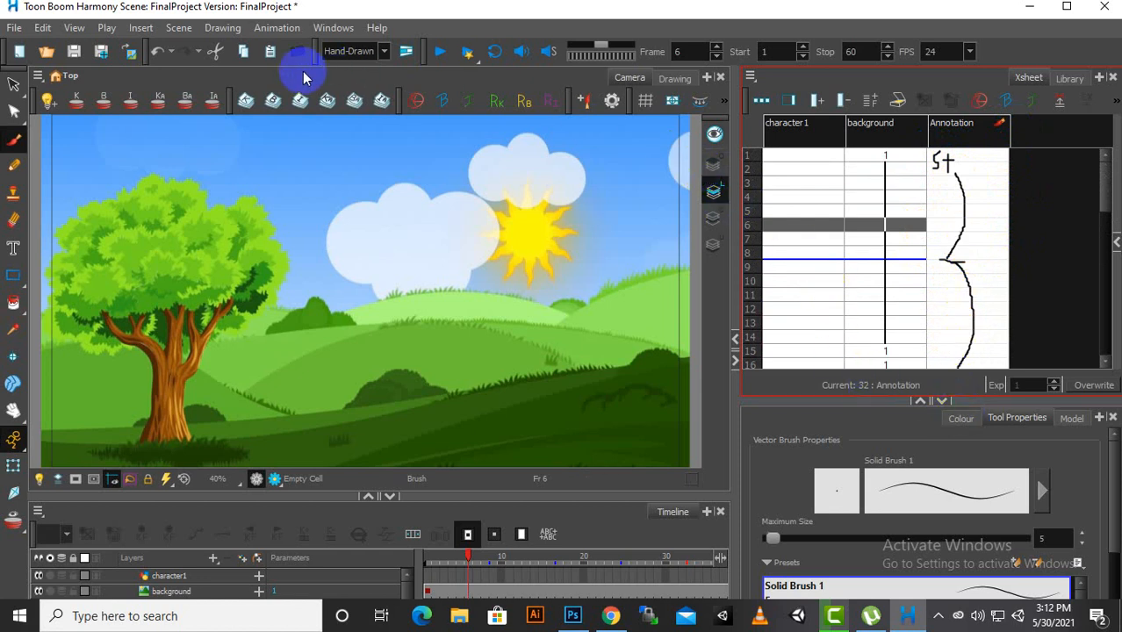
Step: Import the Coin dropping sound Ringtones audio file from Documents > 2d Shooter > Assets > Audios
left_click(14, 27)
mouse_move(27, 252)
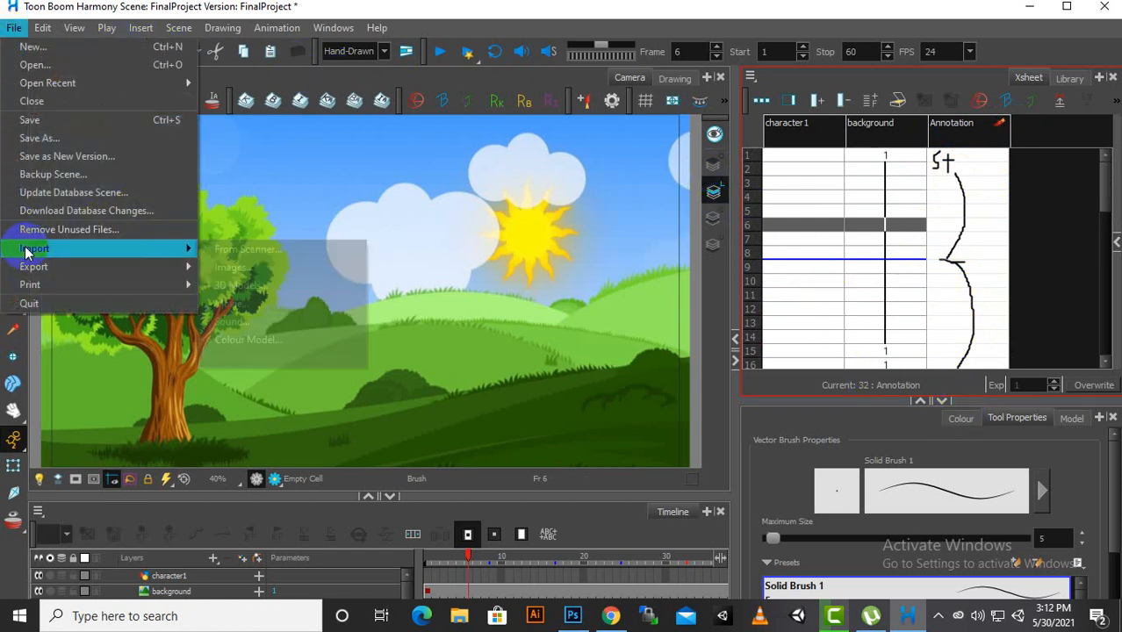
left_click(232, 322)
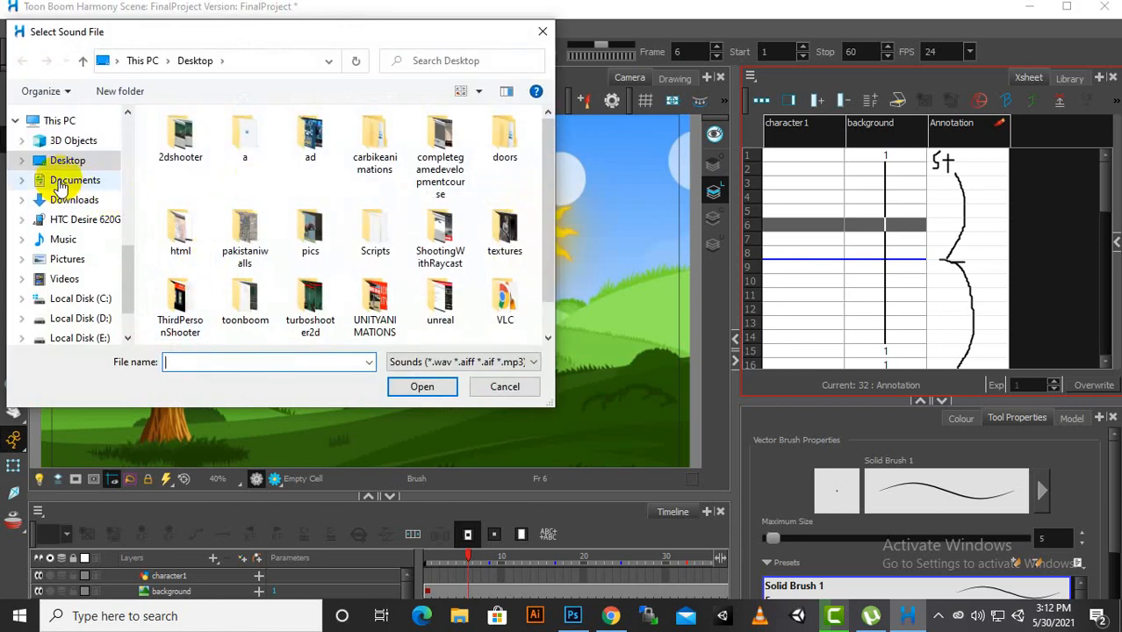
left_click(62, 184)
double_click(167, 133)
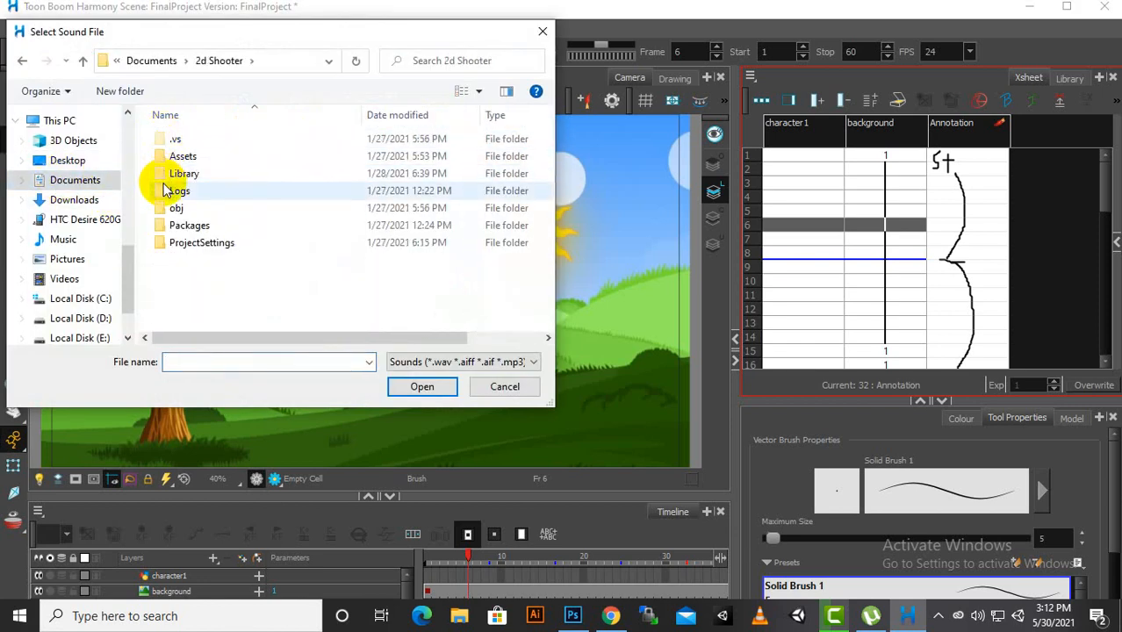
double_click(180, 156)
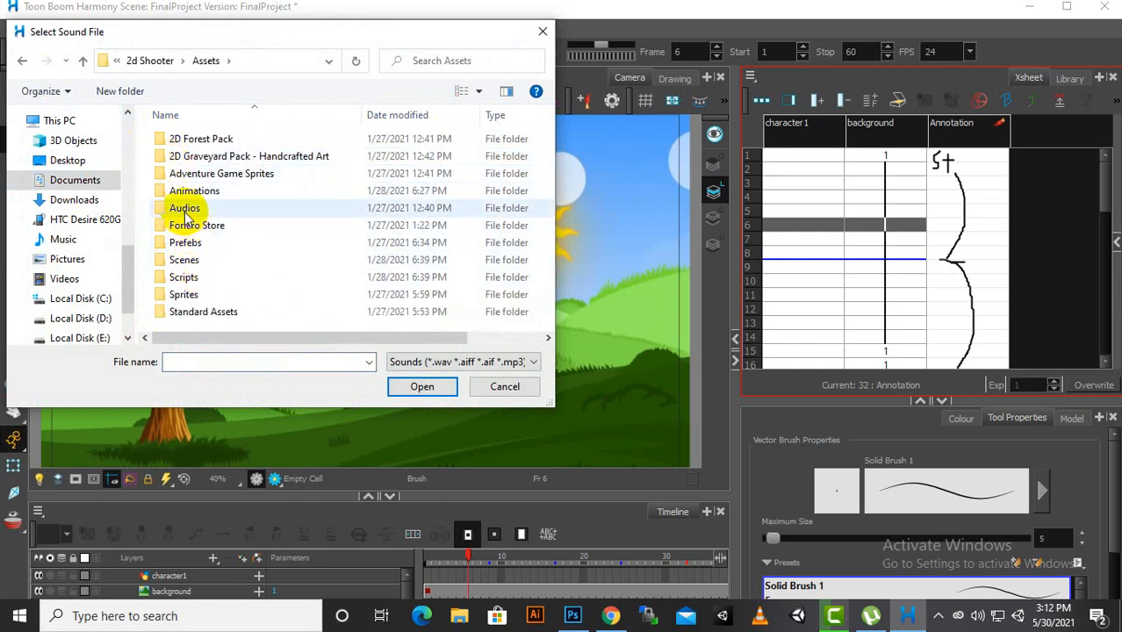
double_click(185, 211)
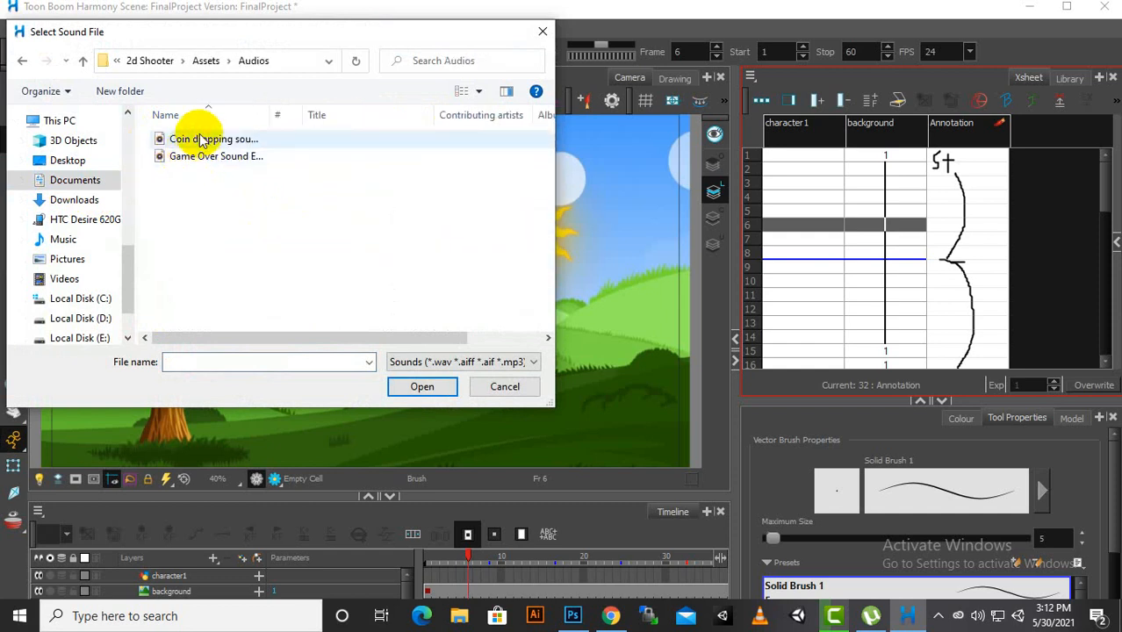
left_click(201, 141)
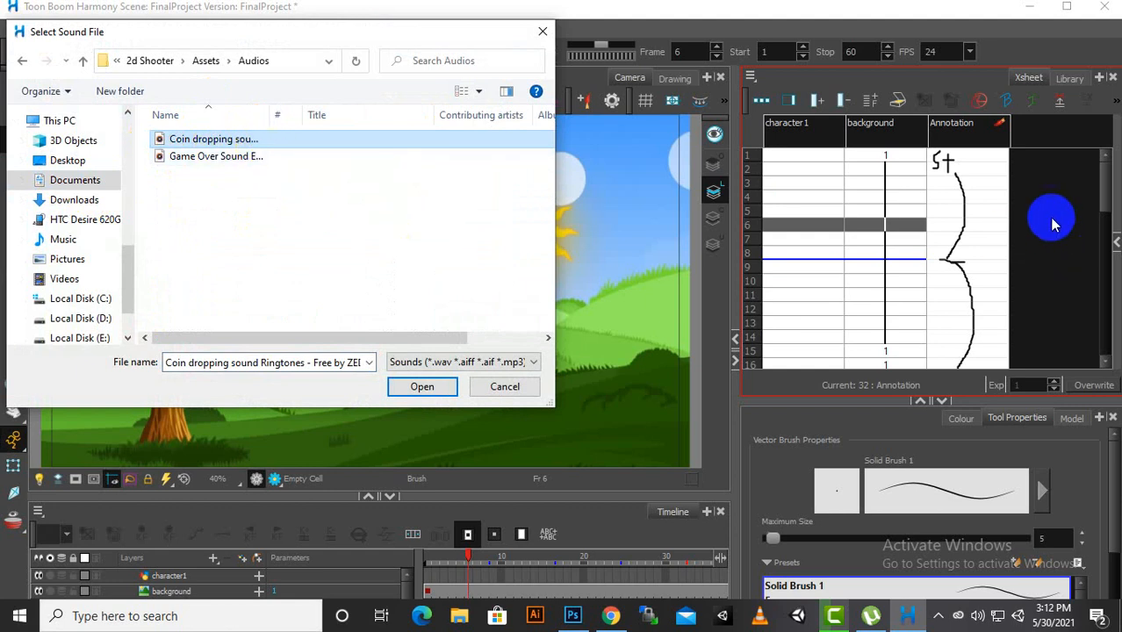
double_click(250, 141)
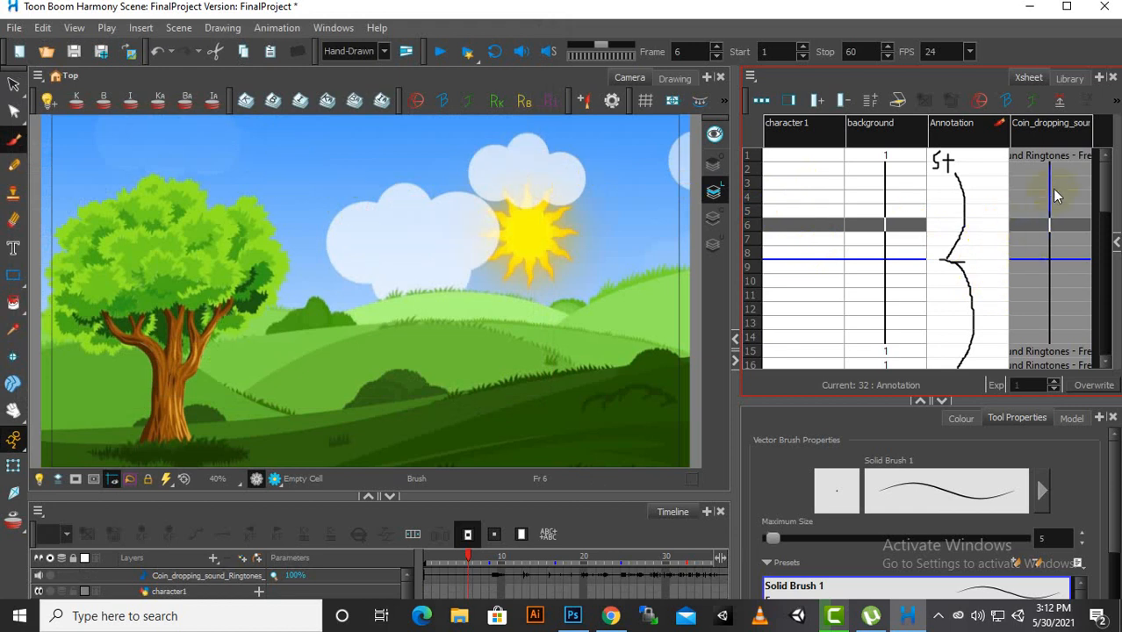
Step: Set the sound display of the coin dropping sound column in the Xsheet to Waveform
scroll(1044, 290, "down", 3)
scroll(1042, 288, "up", 3)
left_click(1018, 137)
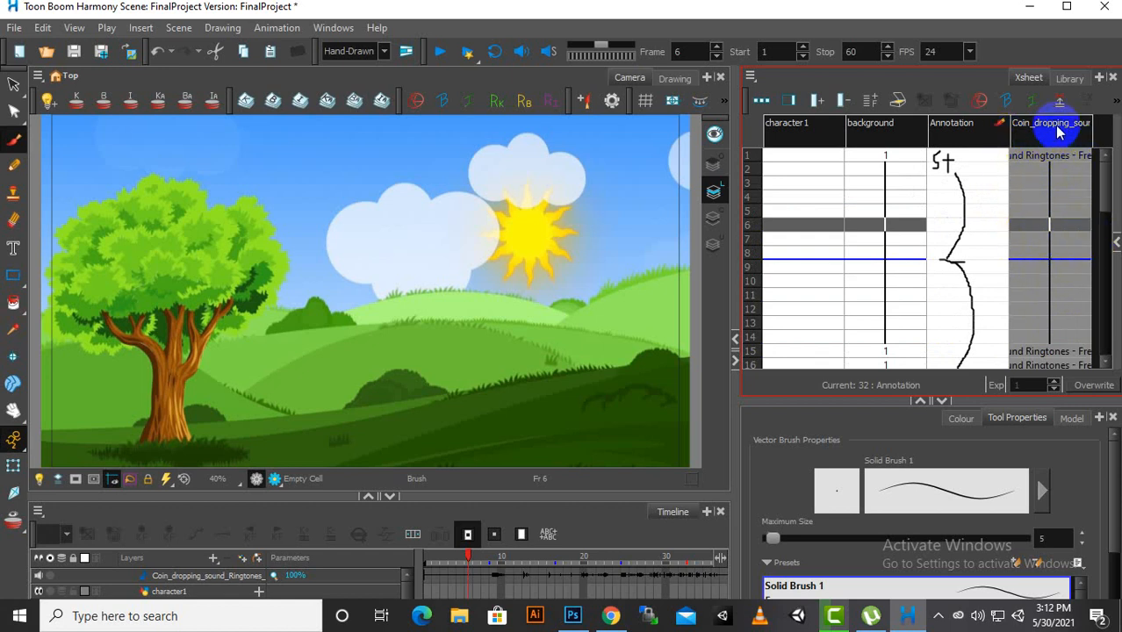
right_click(1048, 132)
mouse_move(955, 574)
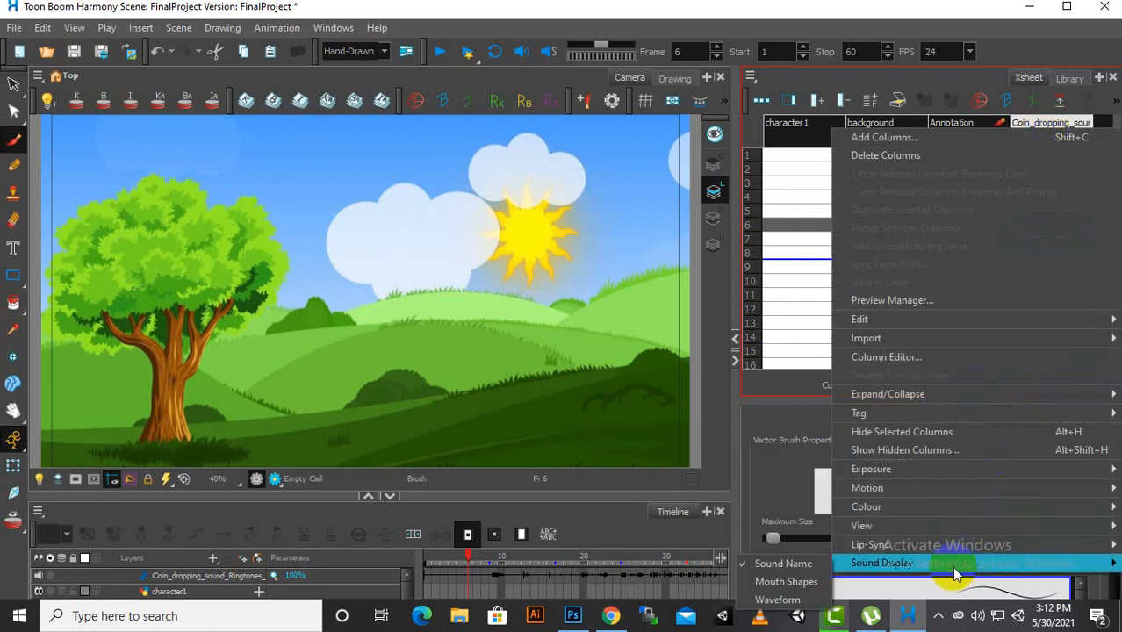
left_click(777, 599)
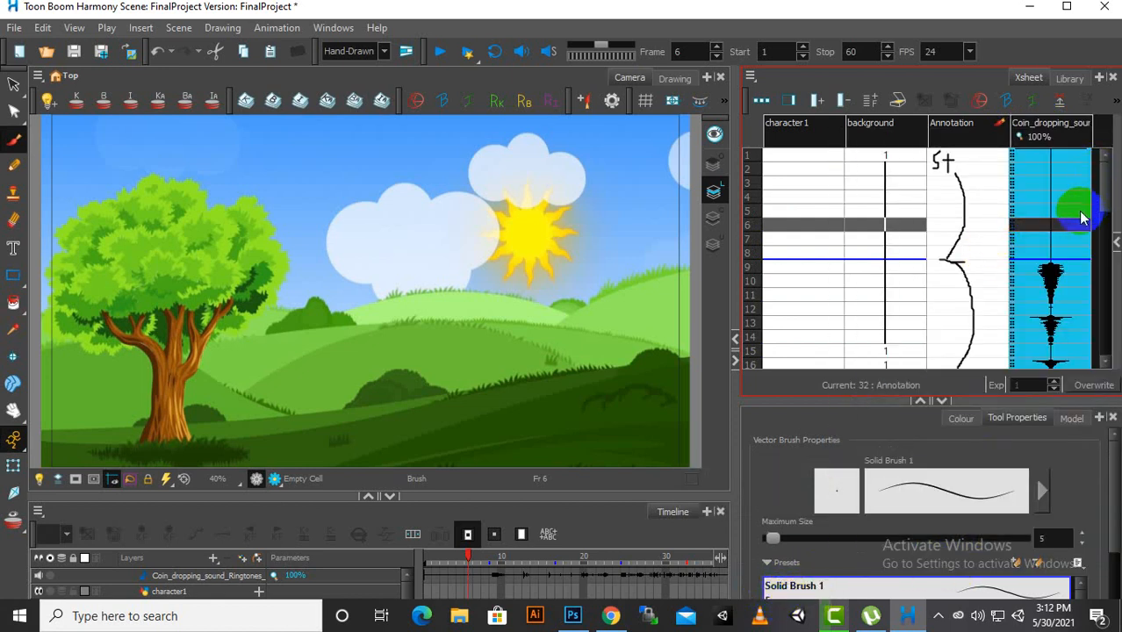
Step: Examine the coin dropping sound's waveform in the Xsheet against the tempo lines and annotation marks
left_click(1069, 277)
scroll(1067, 274, "down", 5)
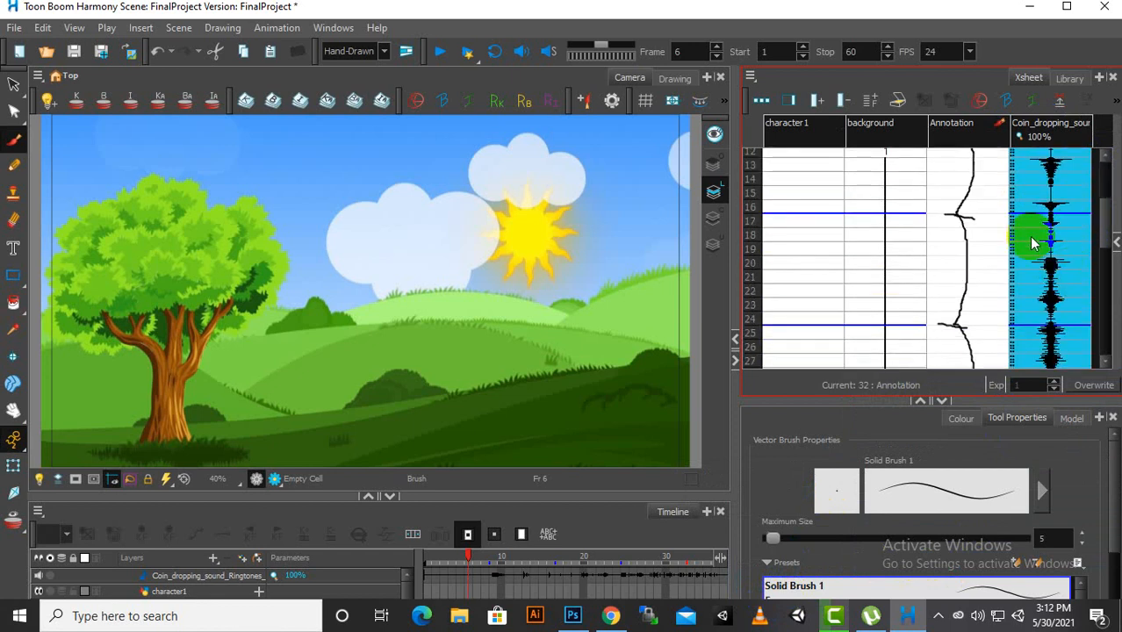
scroll(1031, 236, "up", 5)
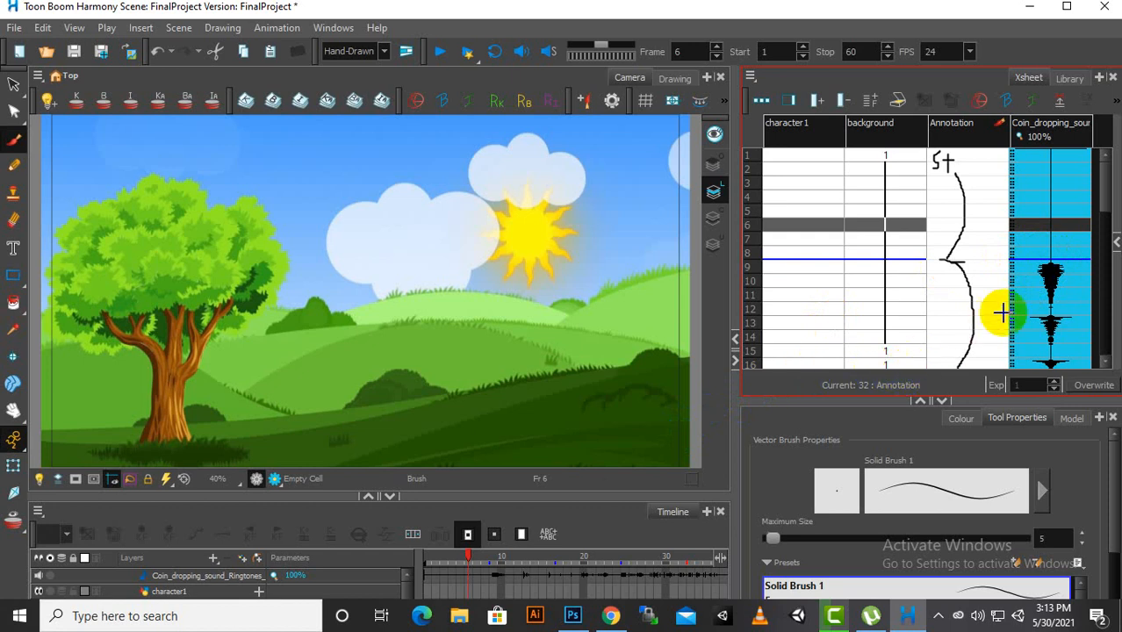
left_click(1073, 227)
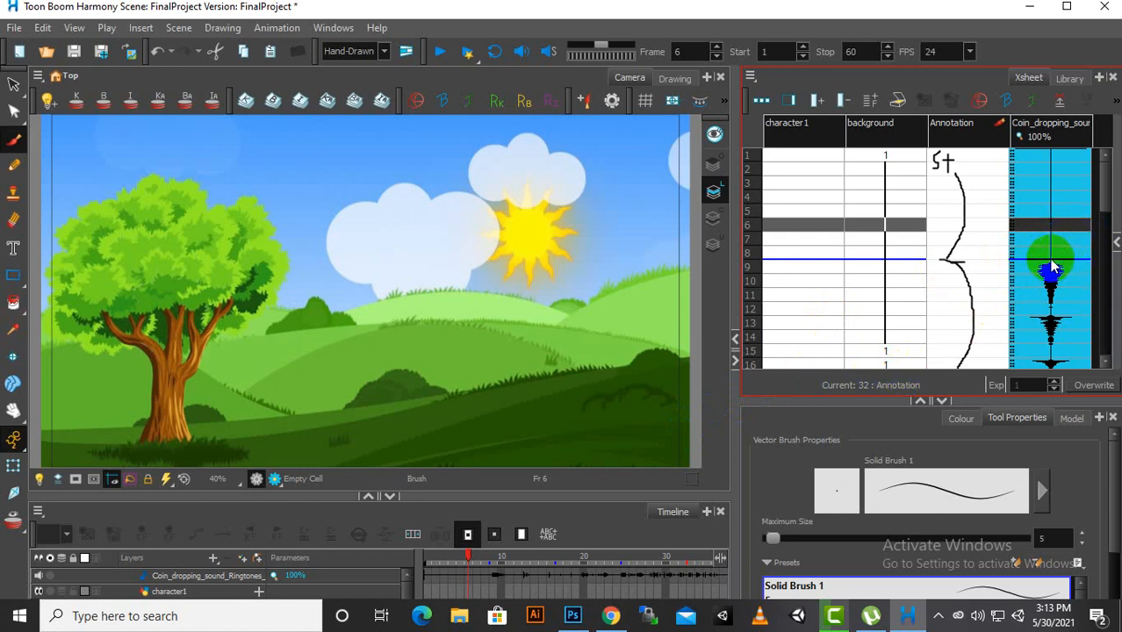
scroll(1049, 264, "down", 1)
scroll(1029, 237, "up", 1)
left_click(1038, 138)
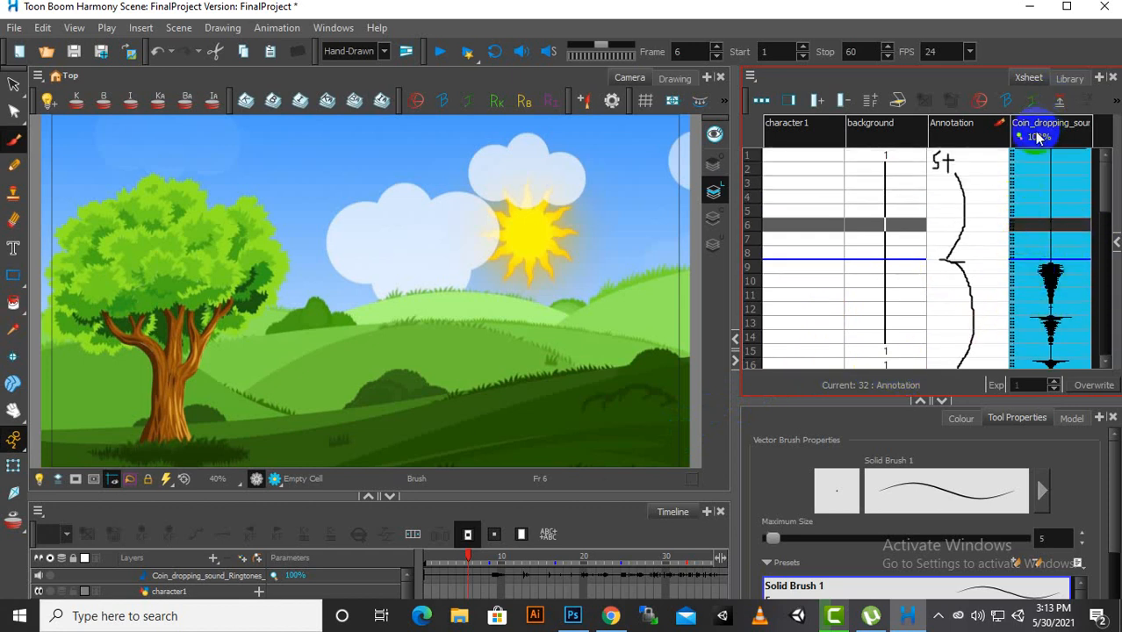
Step: Enlarge the coin dropping sound's waveform in its Xsheet column to 150%
left_click_drag(1018, 137, 1027, 137)
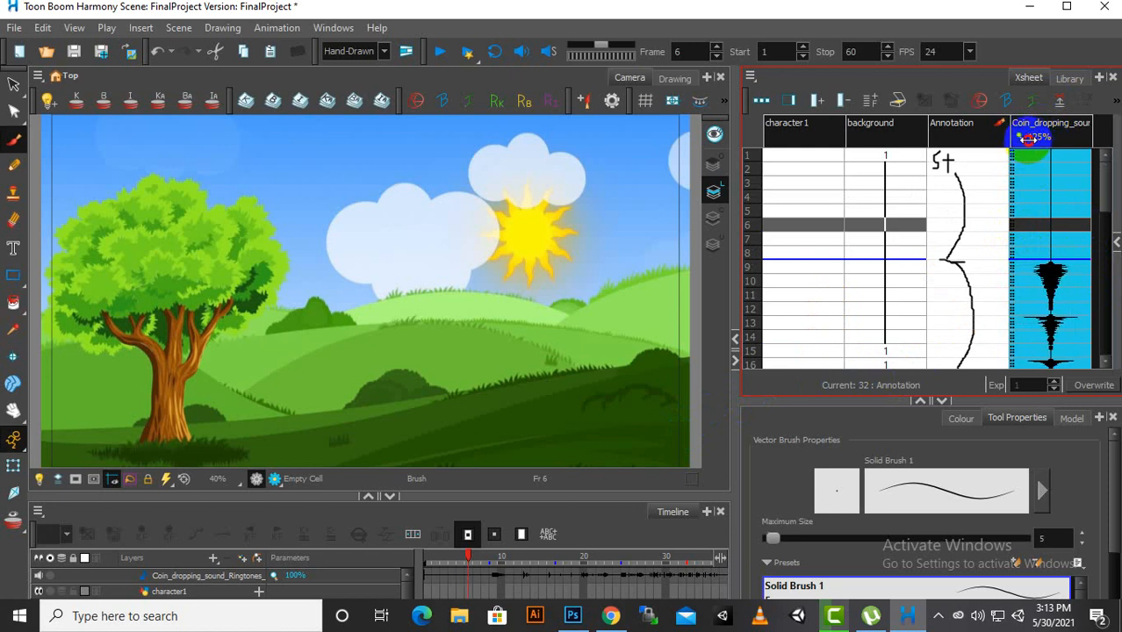
scroll(1052, 323, "down", 8)
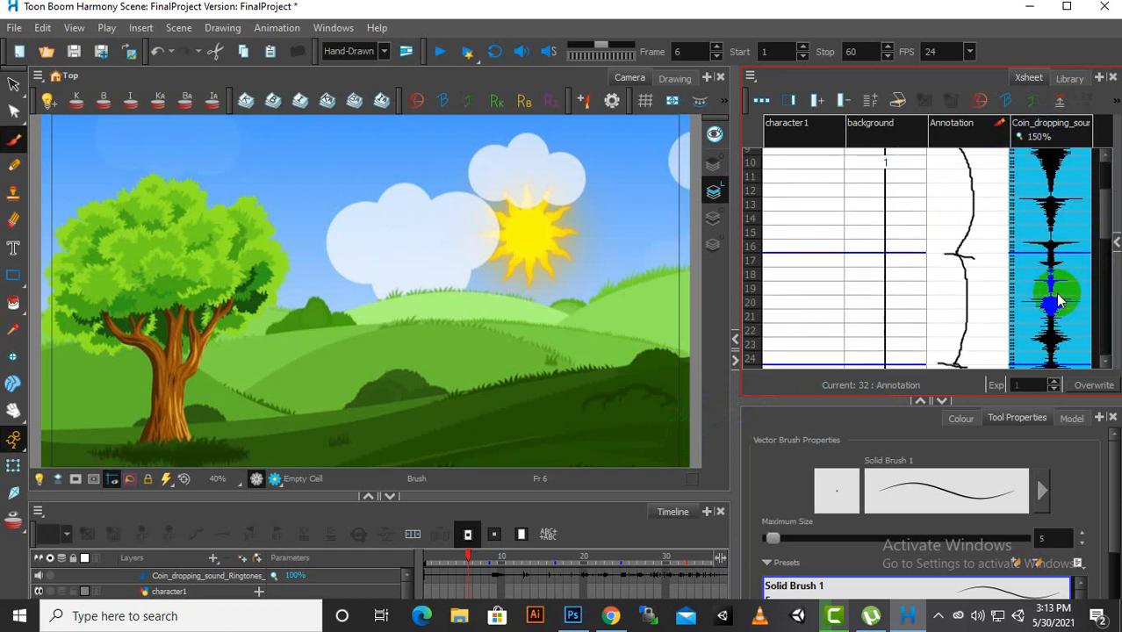
scroll(1056, 294, "down", 4)
scroll(1049, 298, "up", 2)
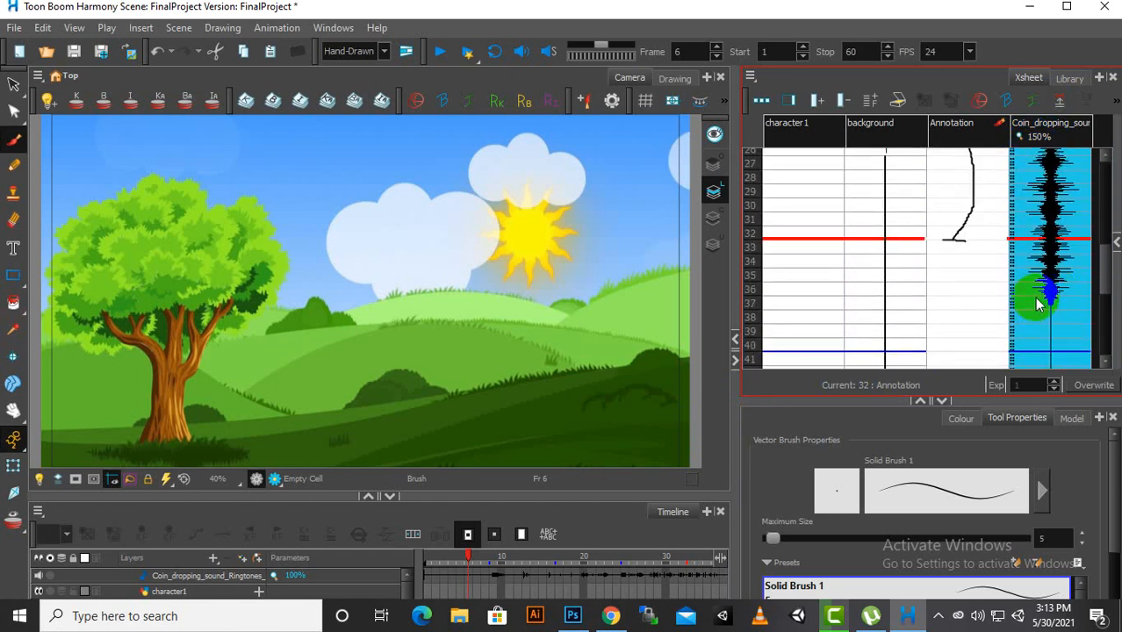
scroll(1040, 298, "up", 9)
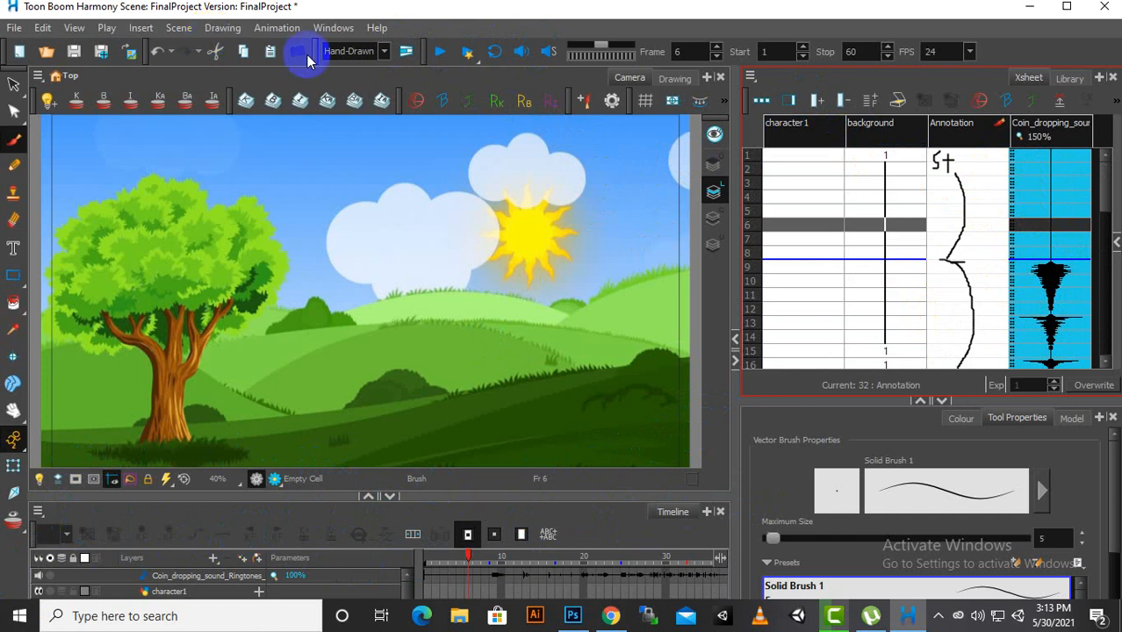
Step: Play the scene forward and turn on sound for the playback
left_click(439, 56)
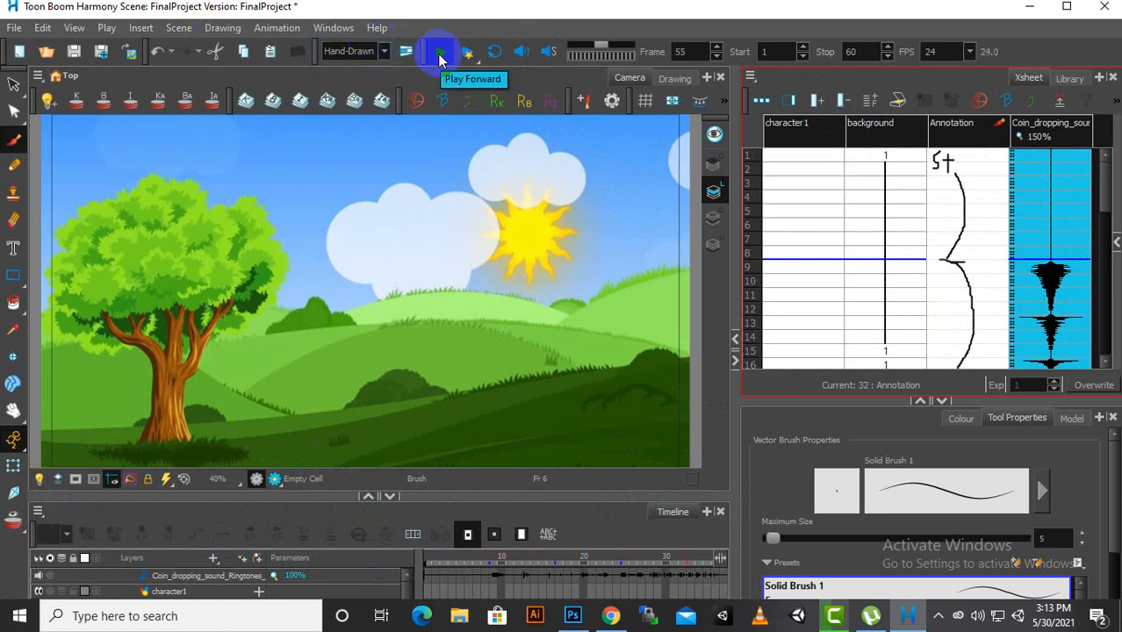
left_click(435, 55)
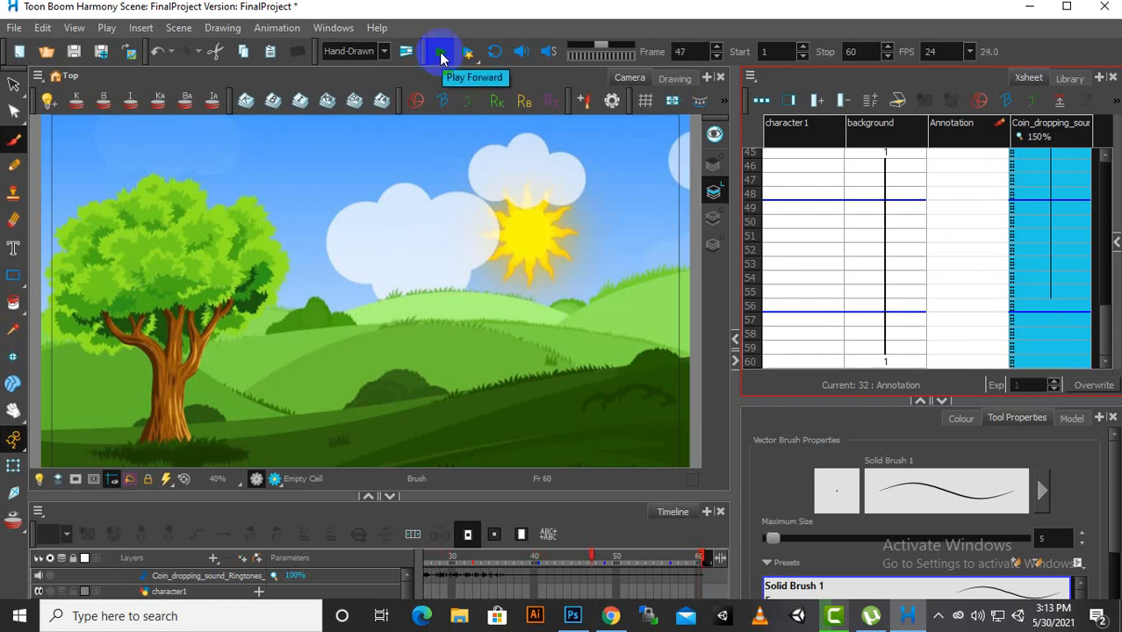
scroll(927, 312, "up", 6)
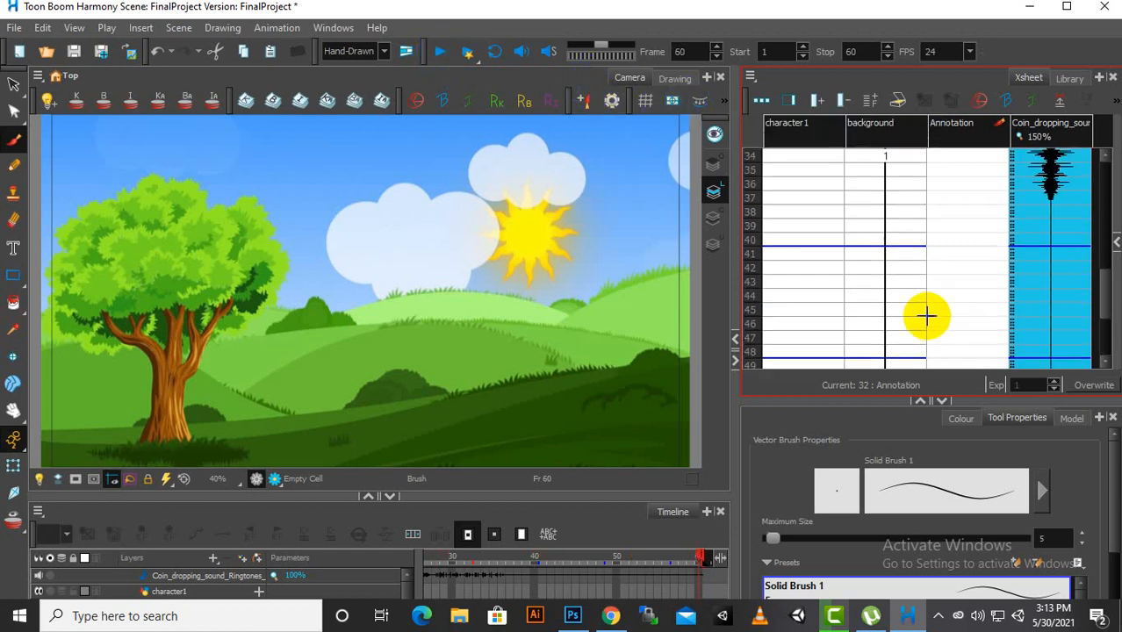
scroll(927, 315, "up", 2)
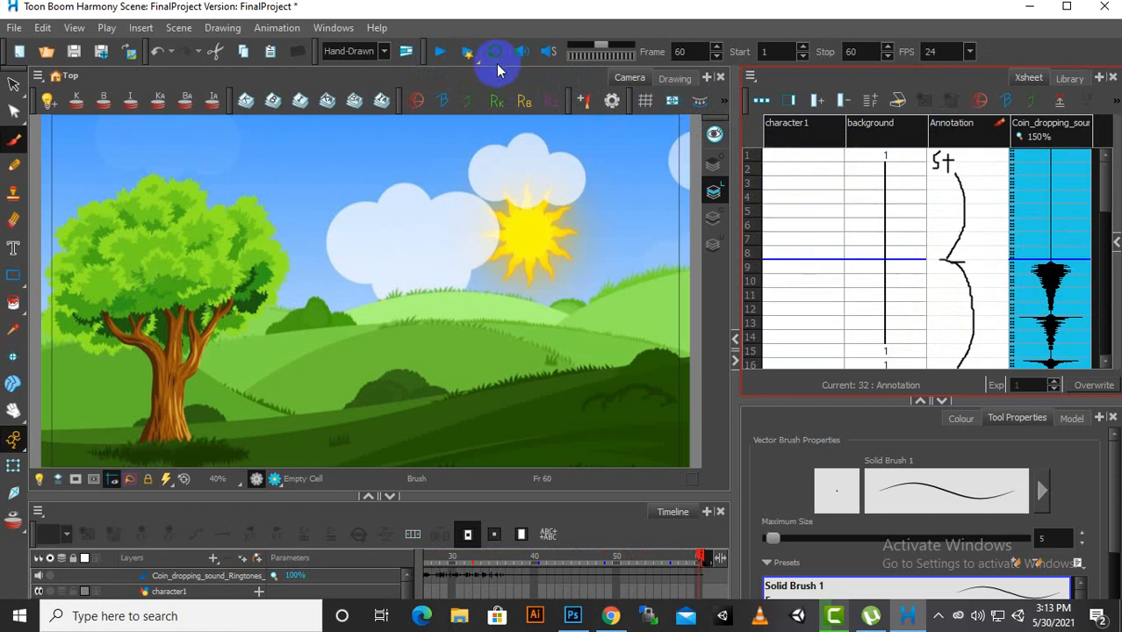
left_click(519, 54)
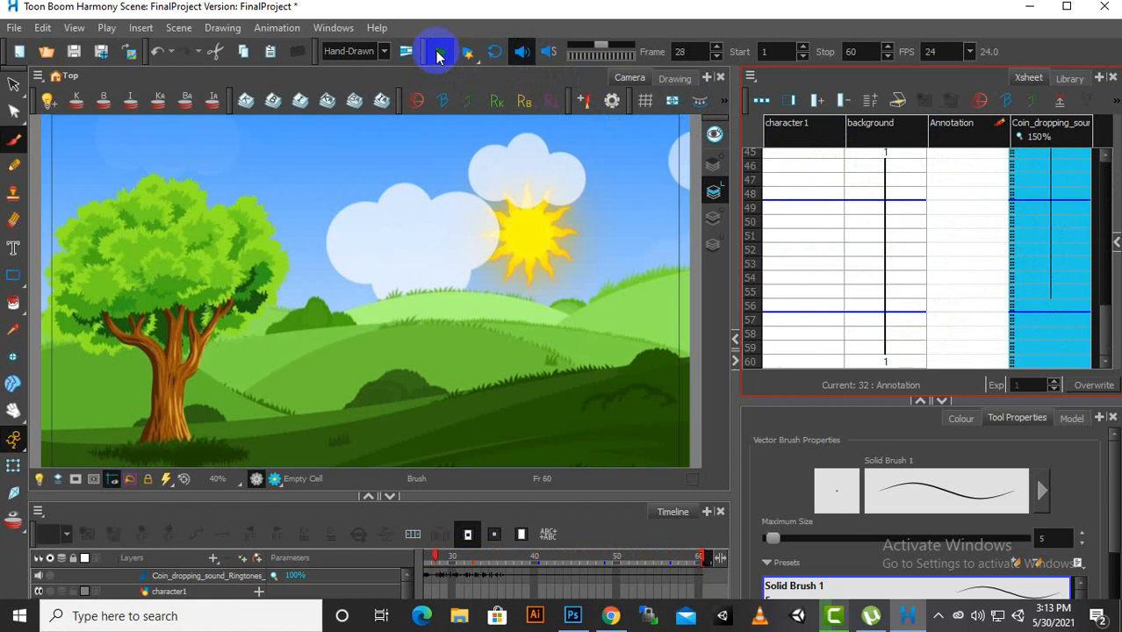
left_click(546, 52)
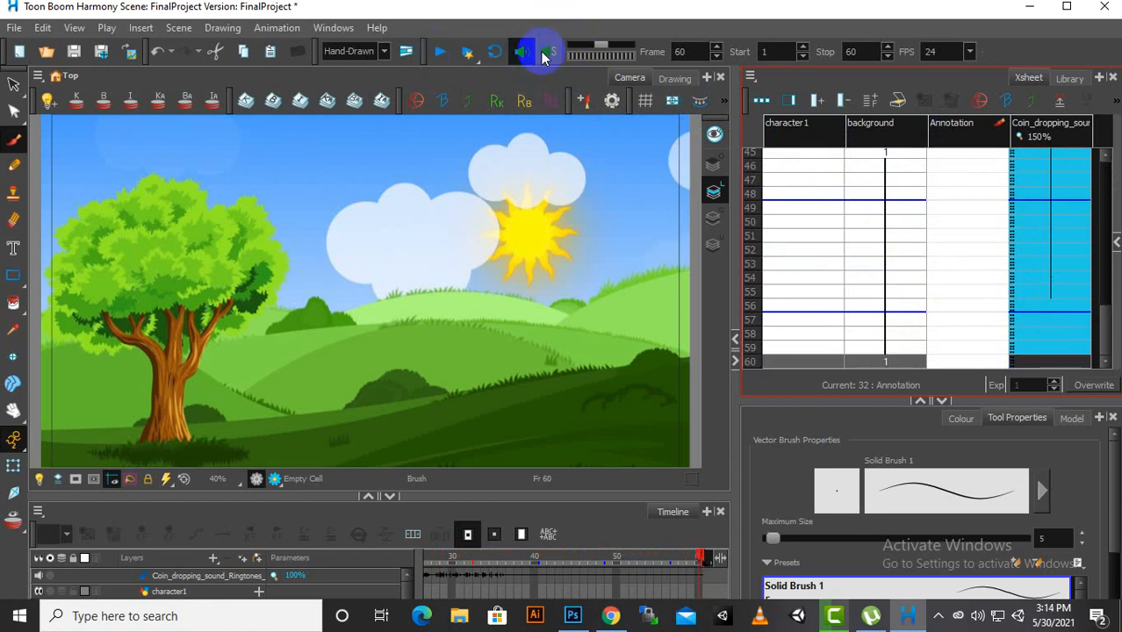
Step: Enlarge the Timeline view to show all layers and move the playhead back to frame 6
left_click(506, 564)
left_click_drag(503, 494, 493, 404)
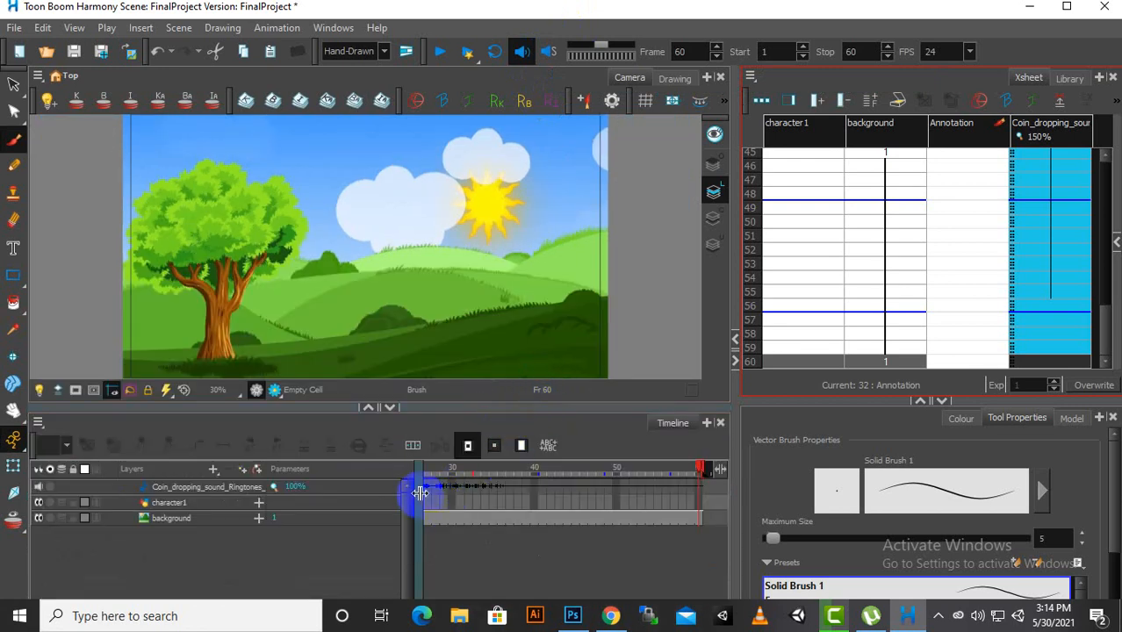
left_click(695, 471)
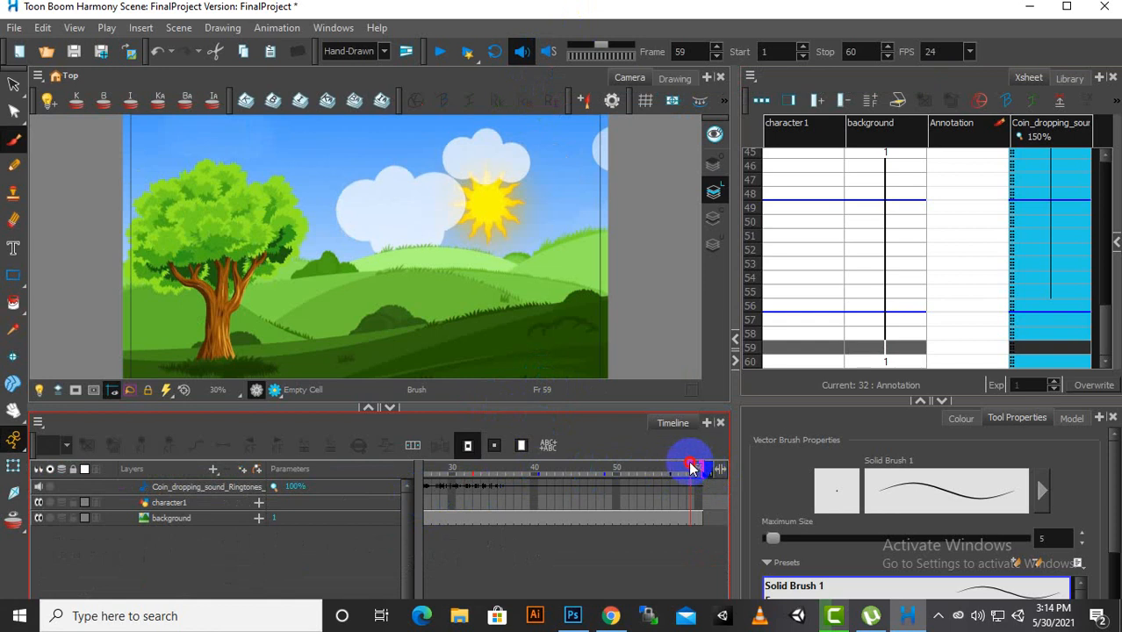
left_click_drag(691, 469, 467, 470)
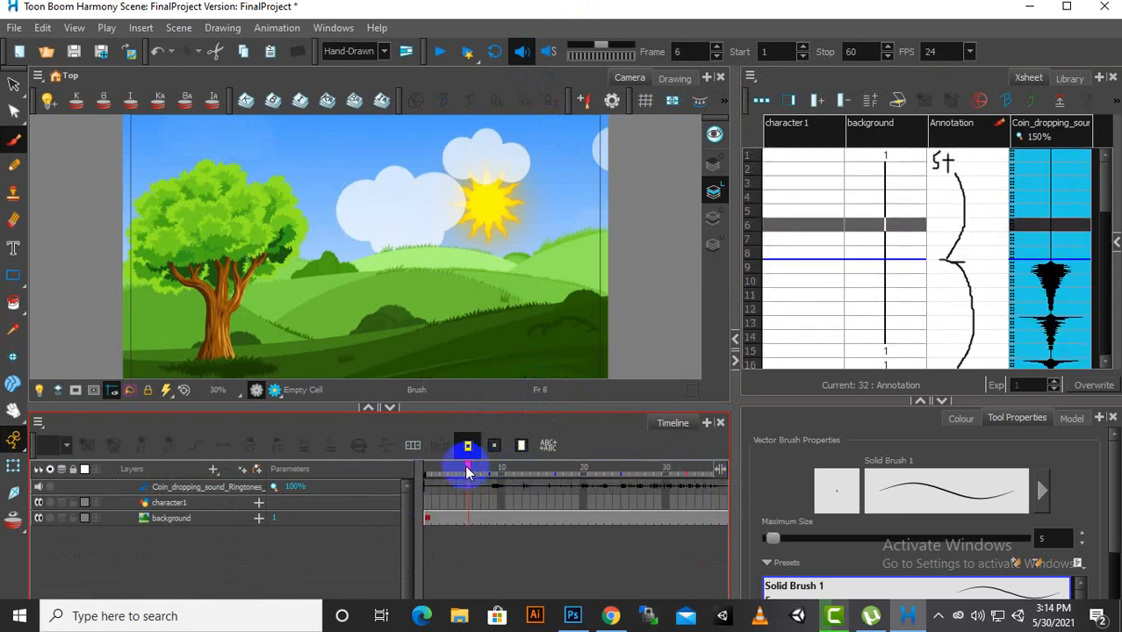
Step: Turn on sound scrubbing and scrub the playhead to frame 7
left_click(550, 52)
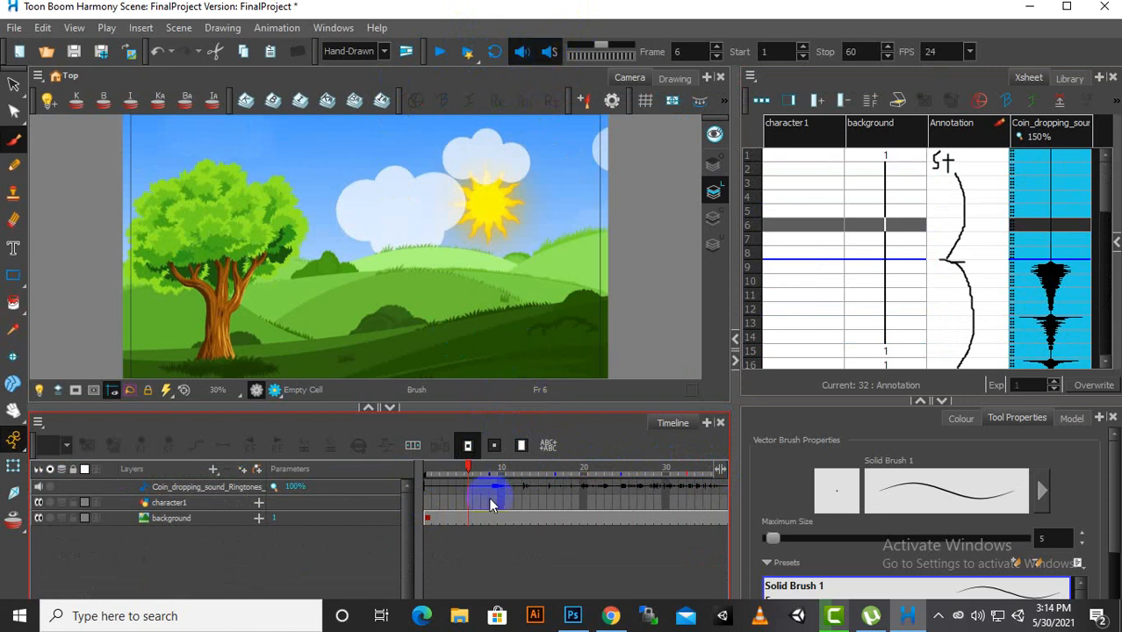
left_click(467, 472)
mouse_move(467, 473)
left_mouse_down()
mouse_move(714, 478)
mouse_move(425, 486)
mouse_move(534, 475)
mouse_move(476, 472)
left_mouse_up()
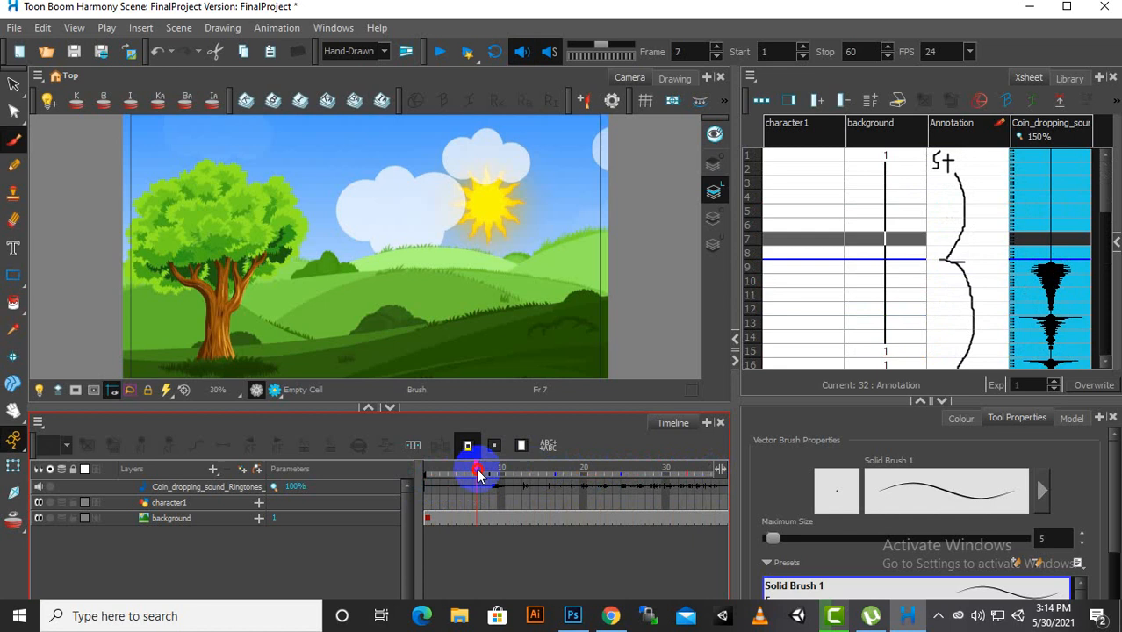
left_click(518, 51)
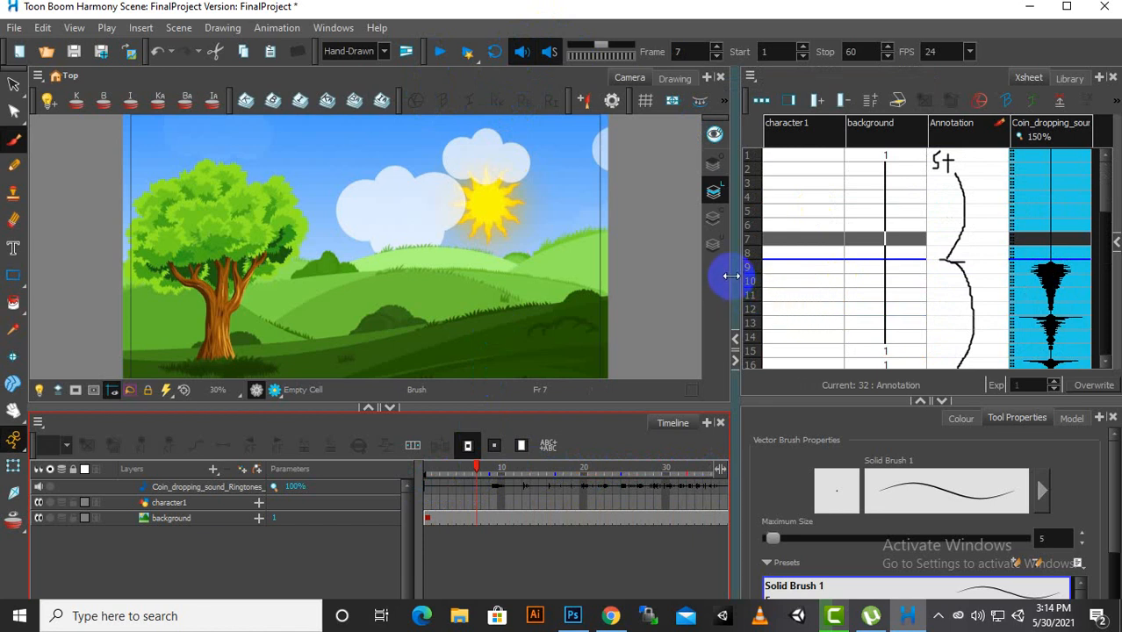
mouse_move(409, 217)
left_mouse_down()
mouse_move(437, 245)
mouse_move(453, 240)
mouse_move(489, 291)
left_mouse_up()
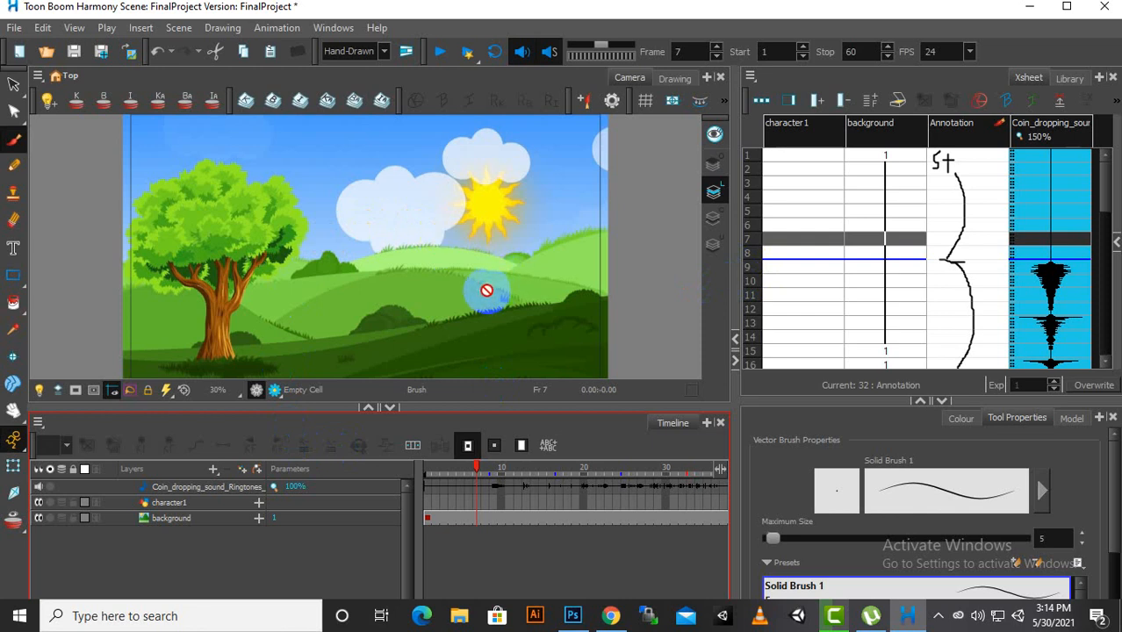
mouse_move(1027, 176)
left_mouse_down()
mouse_move(1001, 220)
mouse_move(952, 265)
mouse_move(889, 300)
mouse_move(992, 292)
left_mouse_up()
scroll(995, 290, "down", 3)
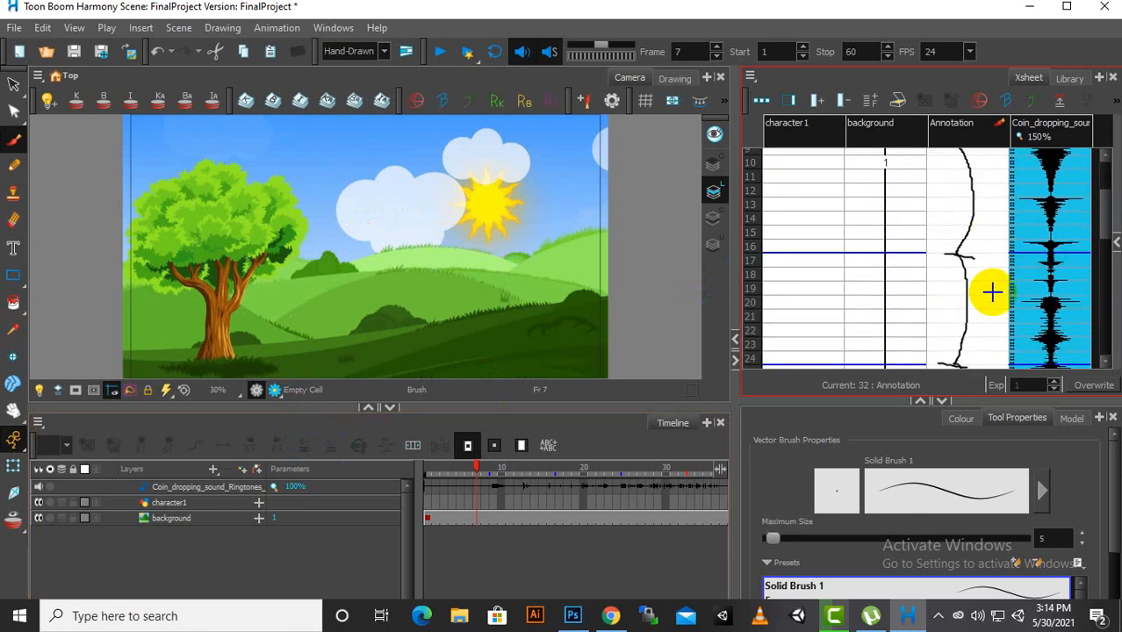
scroll(992, 292, "down", 8)
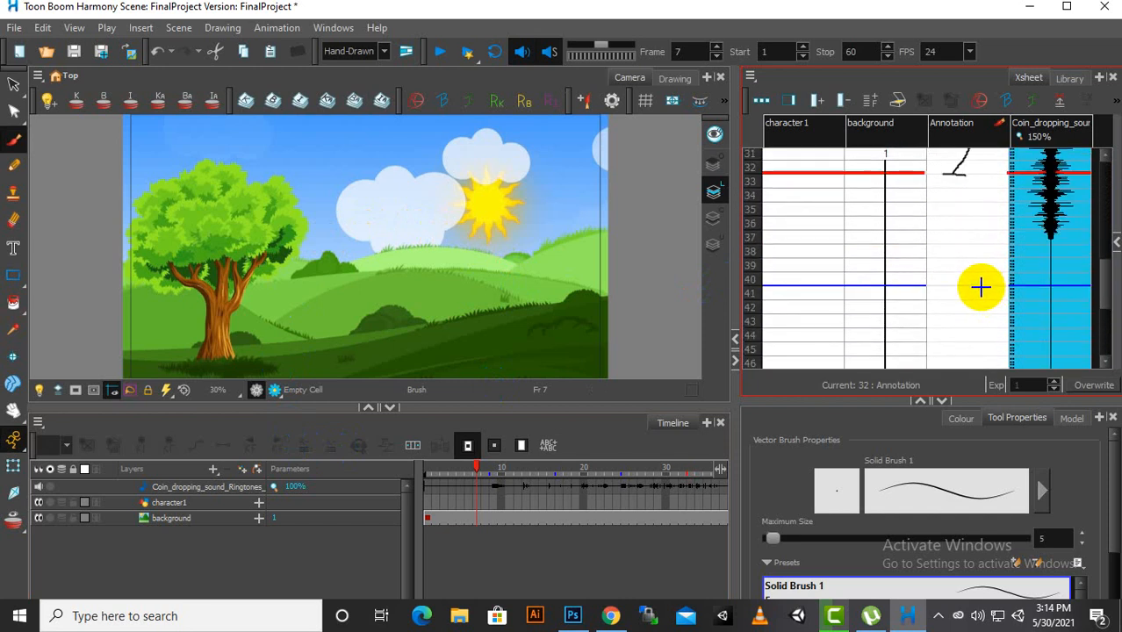
scroll(980, 287, "up", 10)
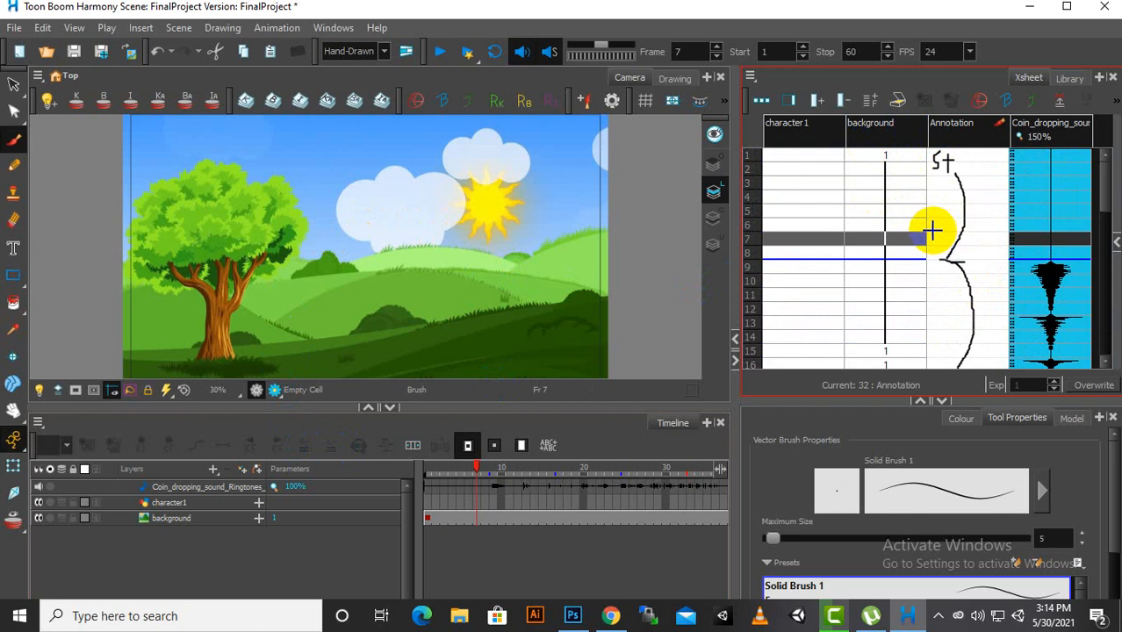
scroll(433, 247, "down", 1)
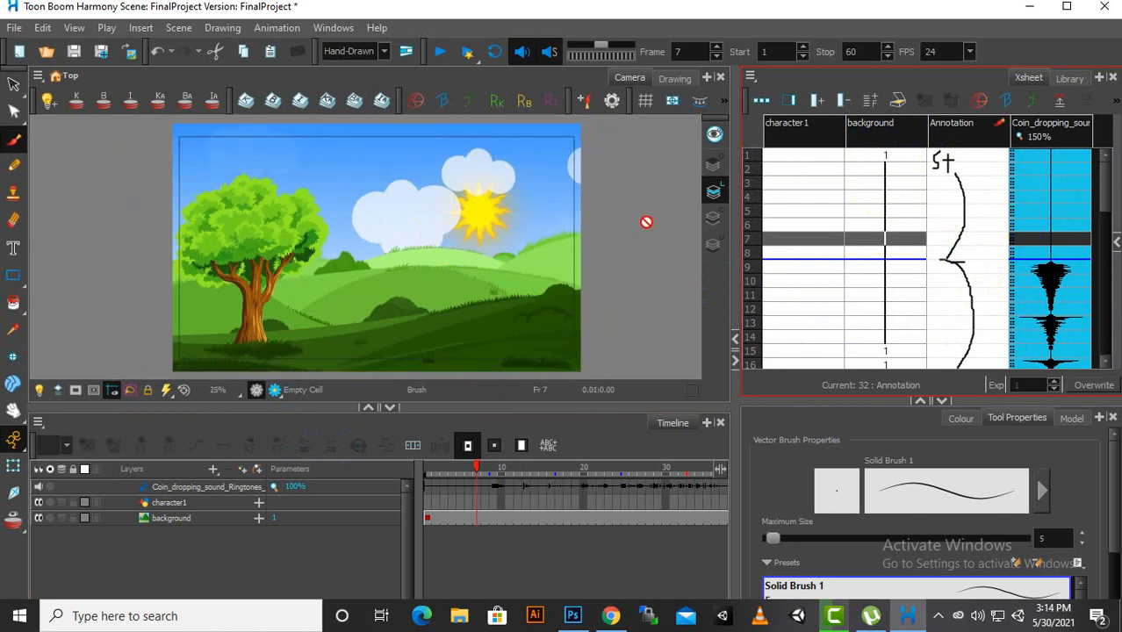